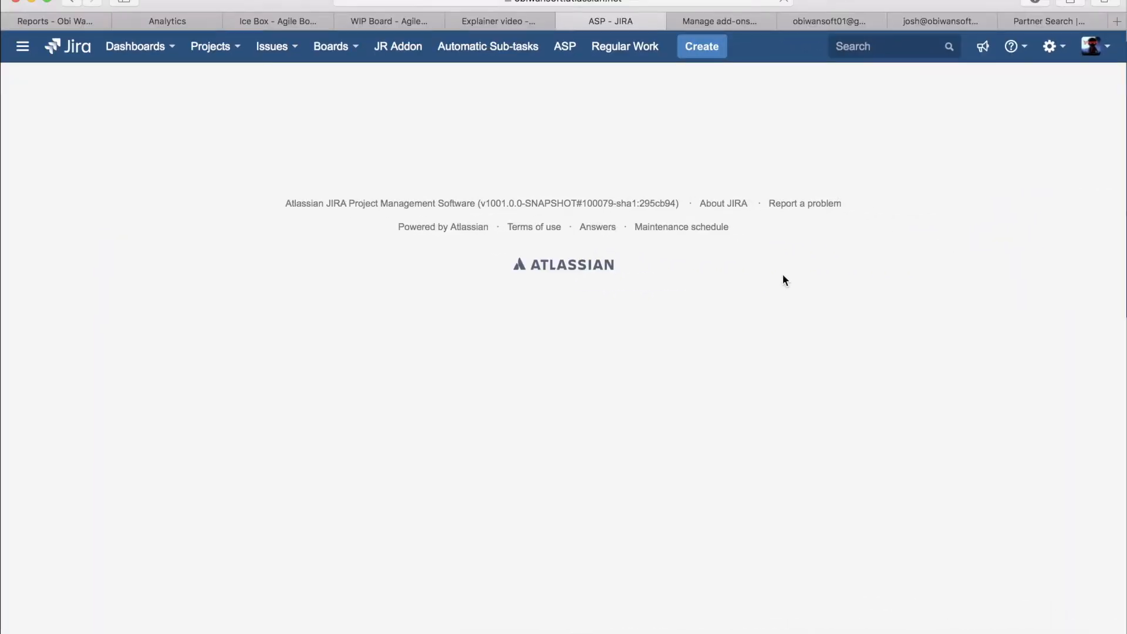
Step: Open the ASP add-on dashboard and examine the Templates, Parent Issues and Child Issue entries under Current status
click(565, 49)
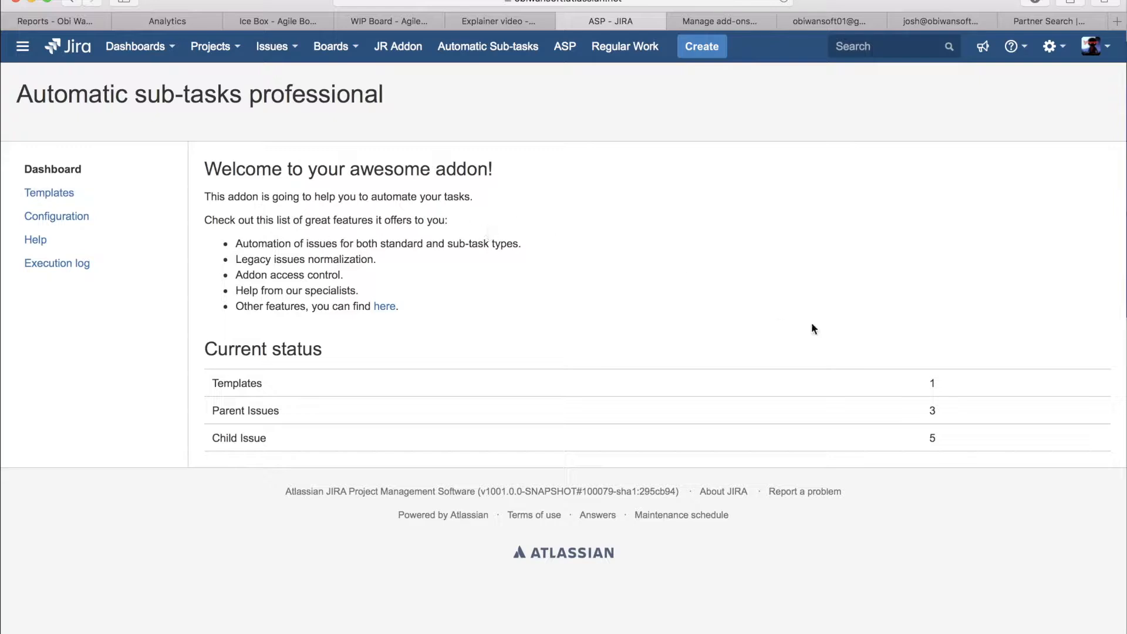
drag(920, 380, 959, 448)
click(958, 450)
click(249, 385)
double_click(248, 385)
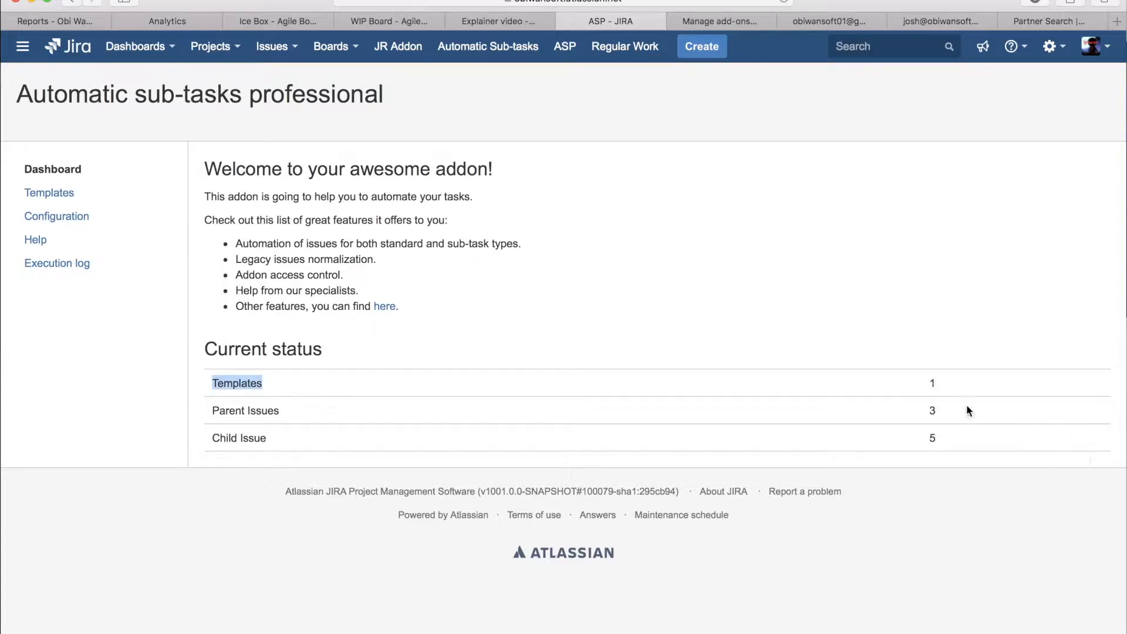
double_click(247, 410)
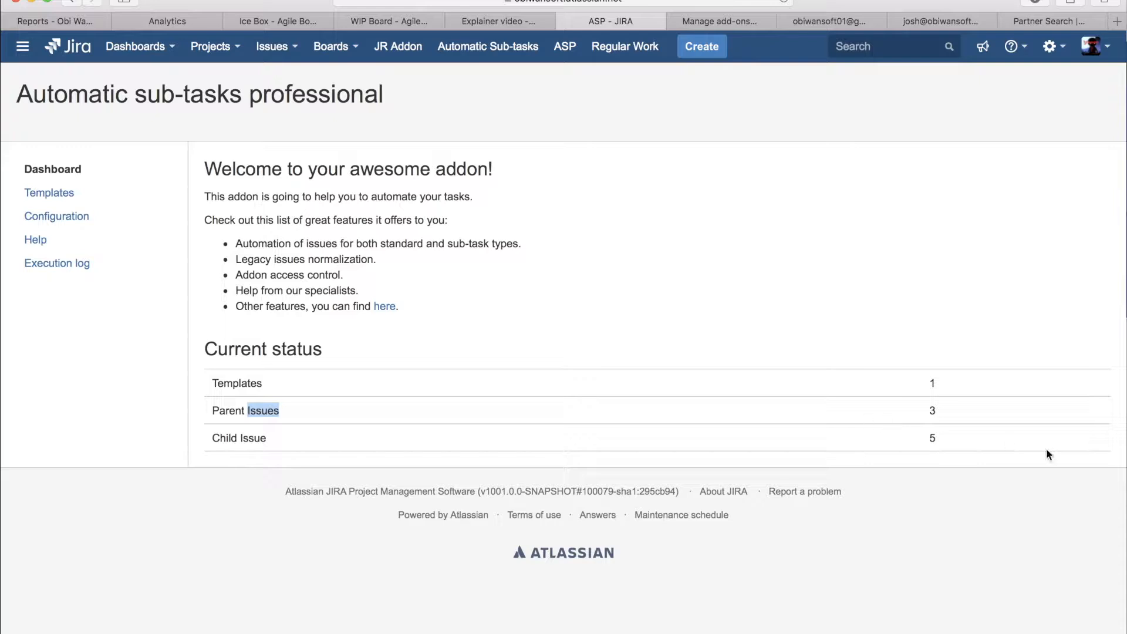
triple_click(912, 413)
double_click(810, 377)
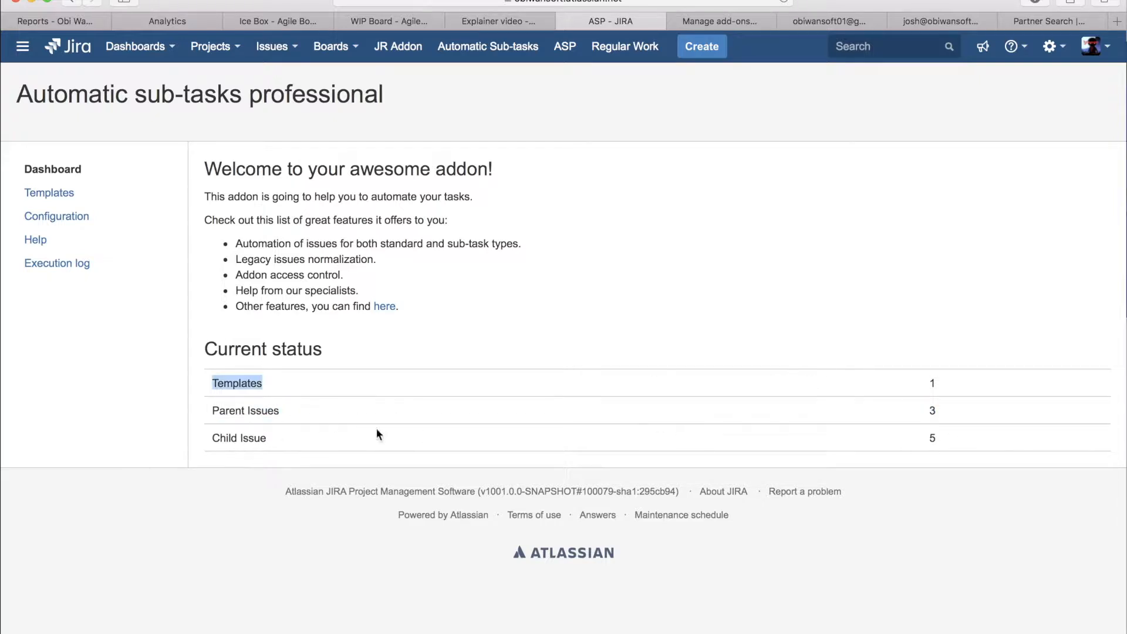
drag(269, 443, 211, 438)
click(267, 274)
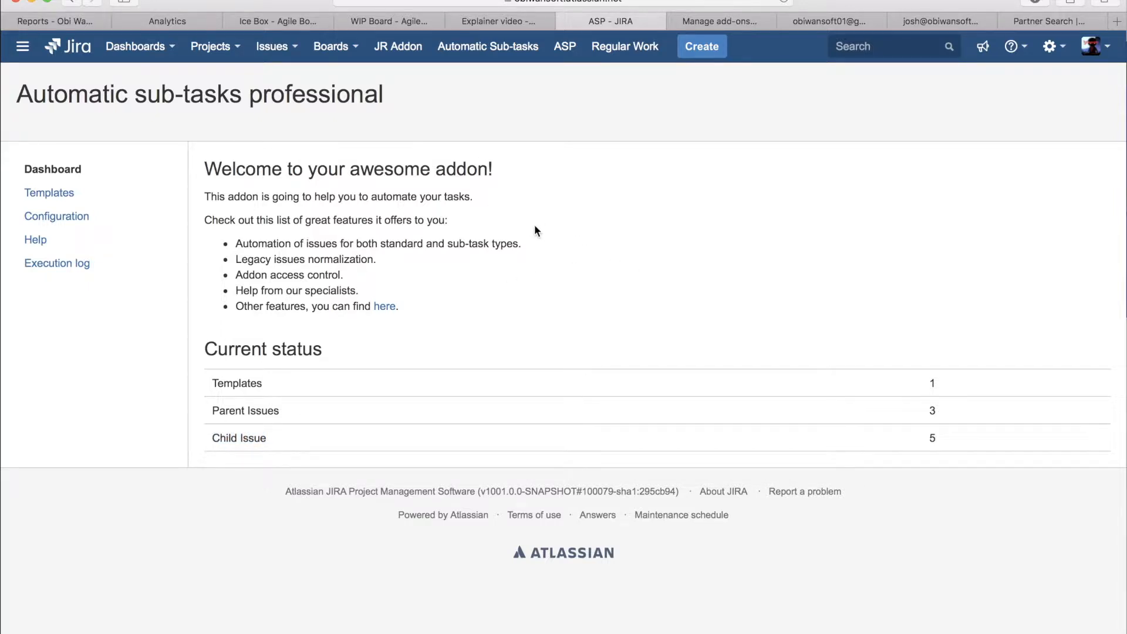
Step: Create a new template named "My Test Template", enable it and save it
click(63, 196)
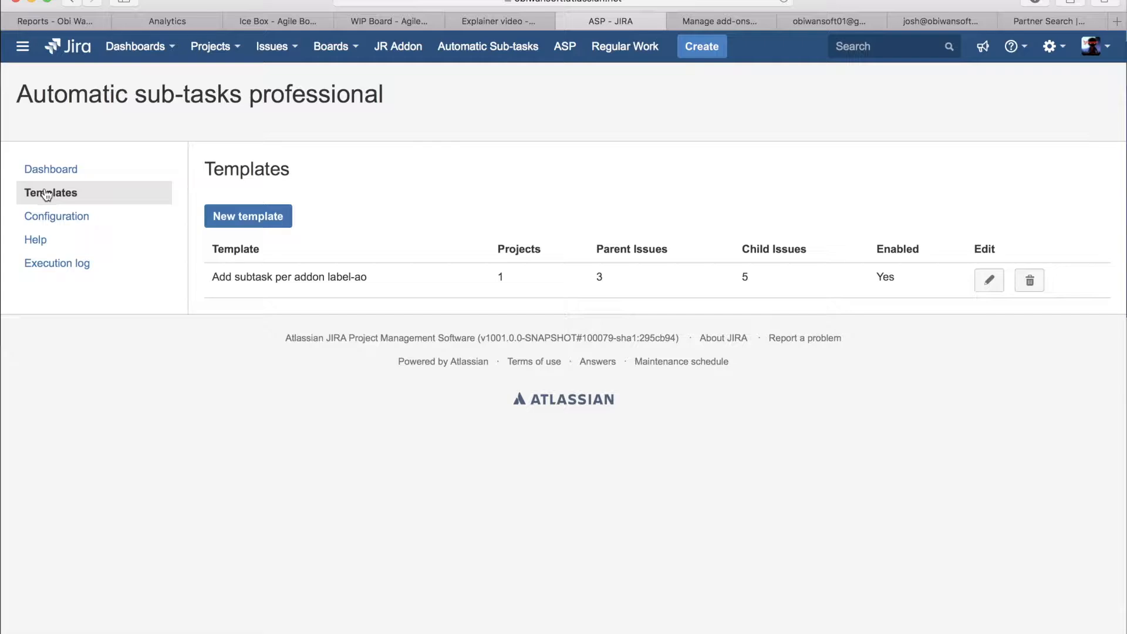
click(243, 219)
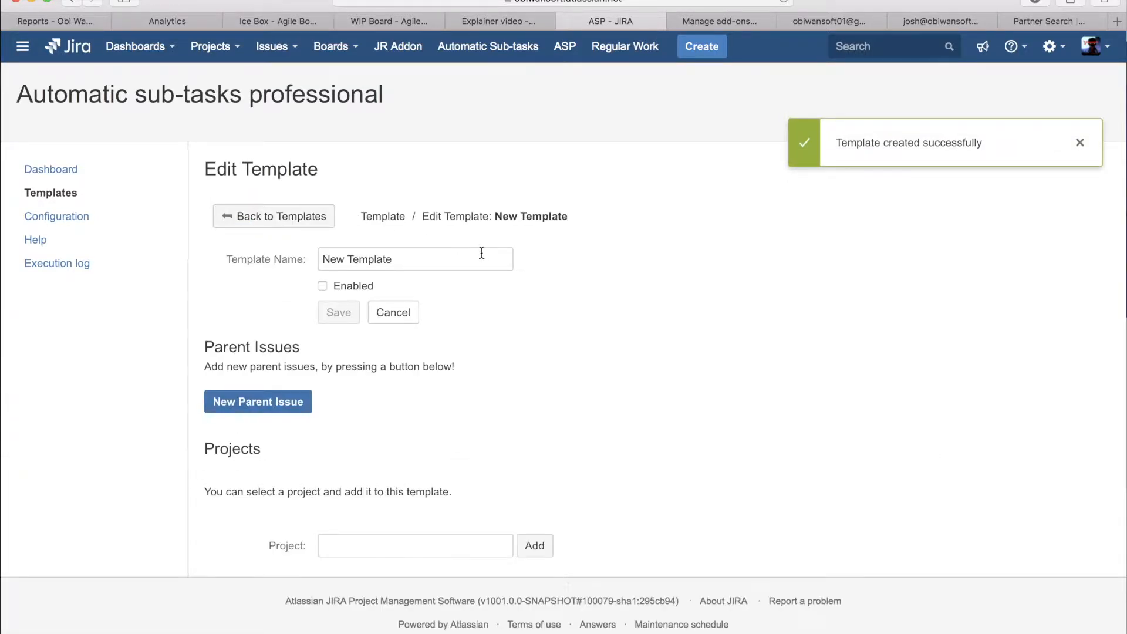
drag(408, 252, 252, 254)
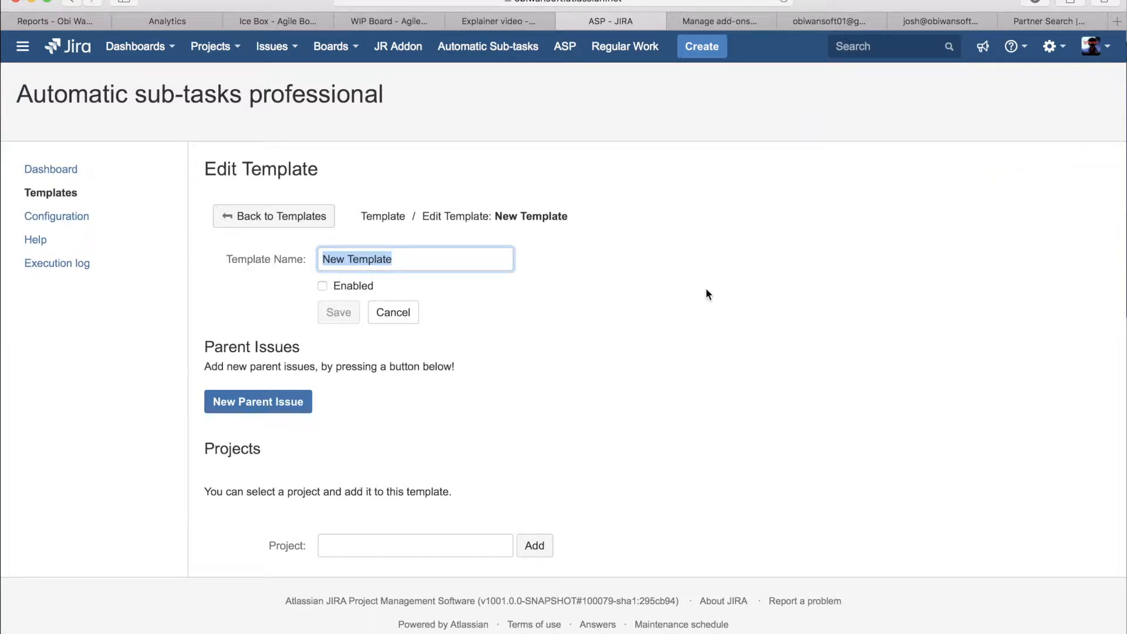
text(My Test Template)
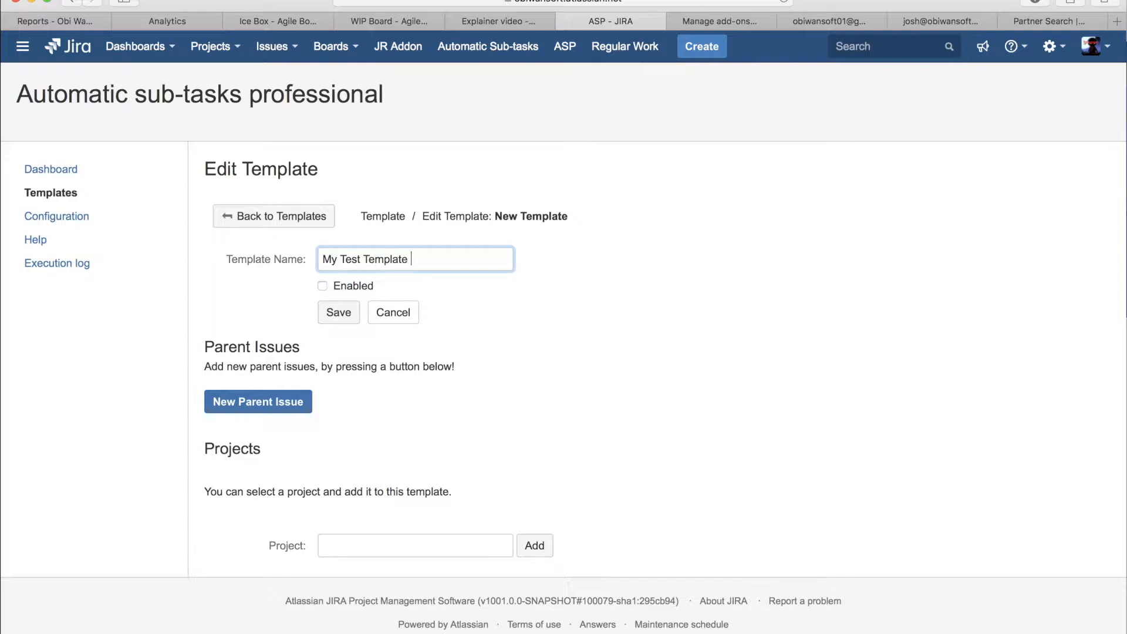
click(893, 330)
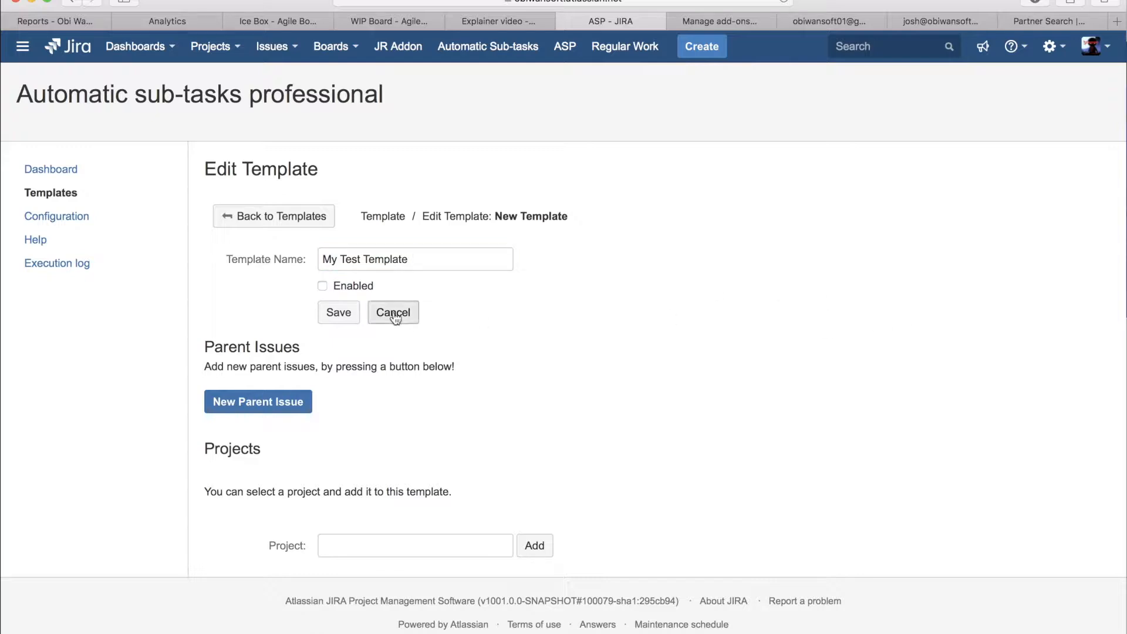
click(323, 287)
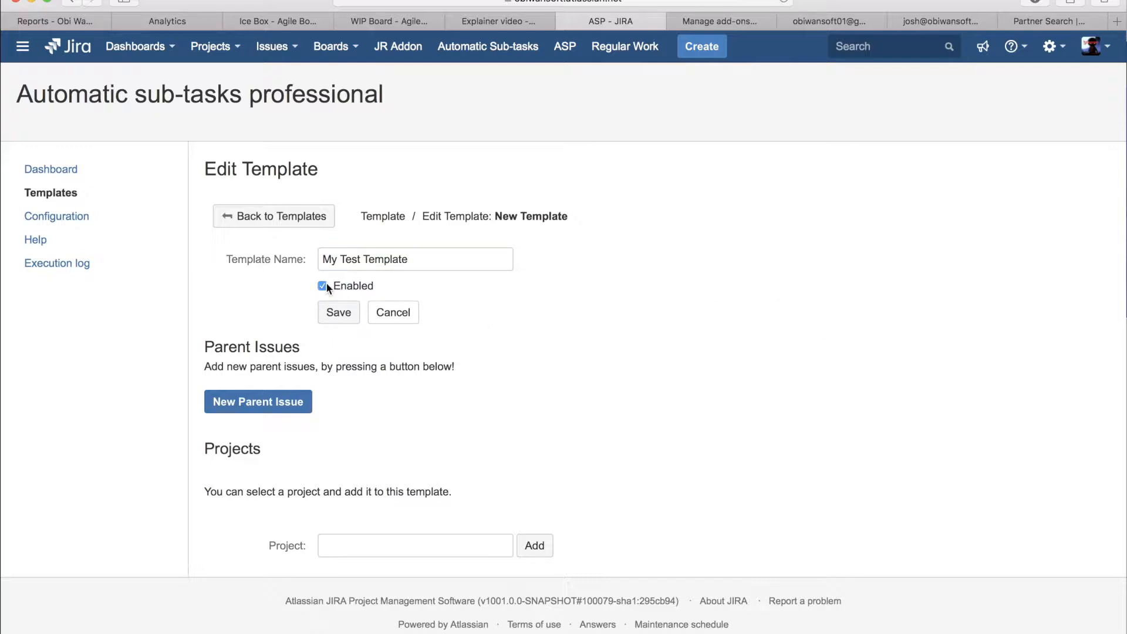
click(334, 313)
Step: Add a parent issue to My Test Template with Story as the parent type
scroll(370, 339, down, 1)
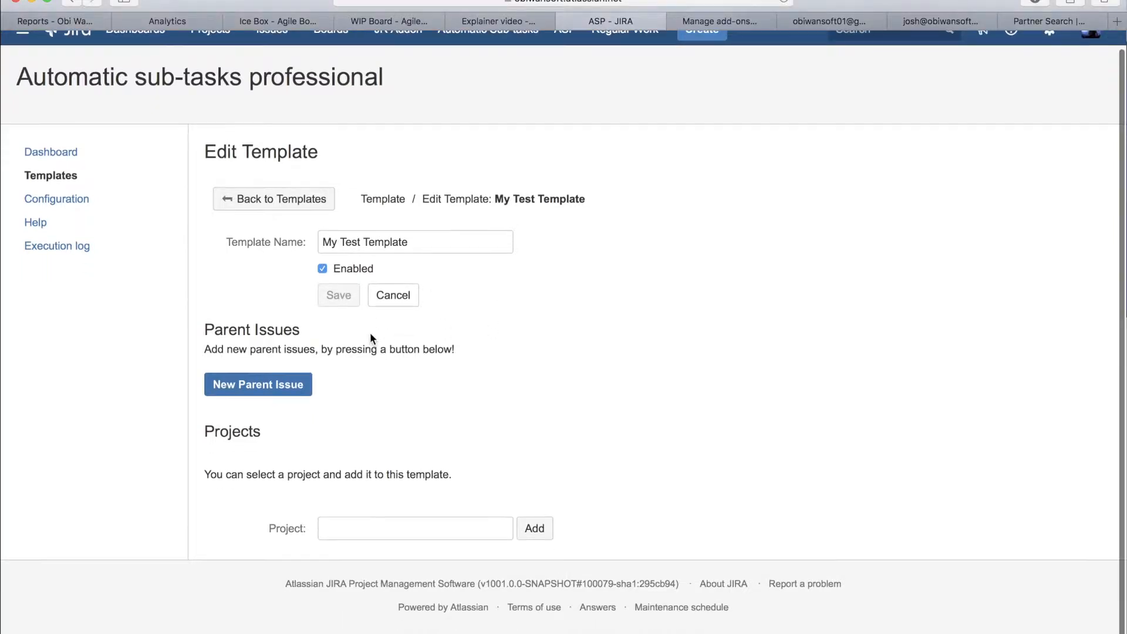
scroll(557, 330, up, 1)
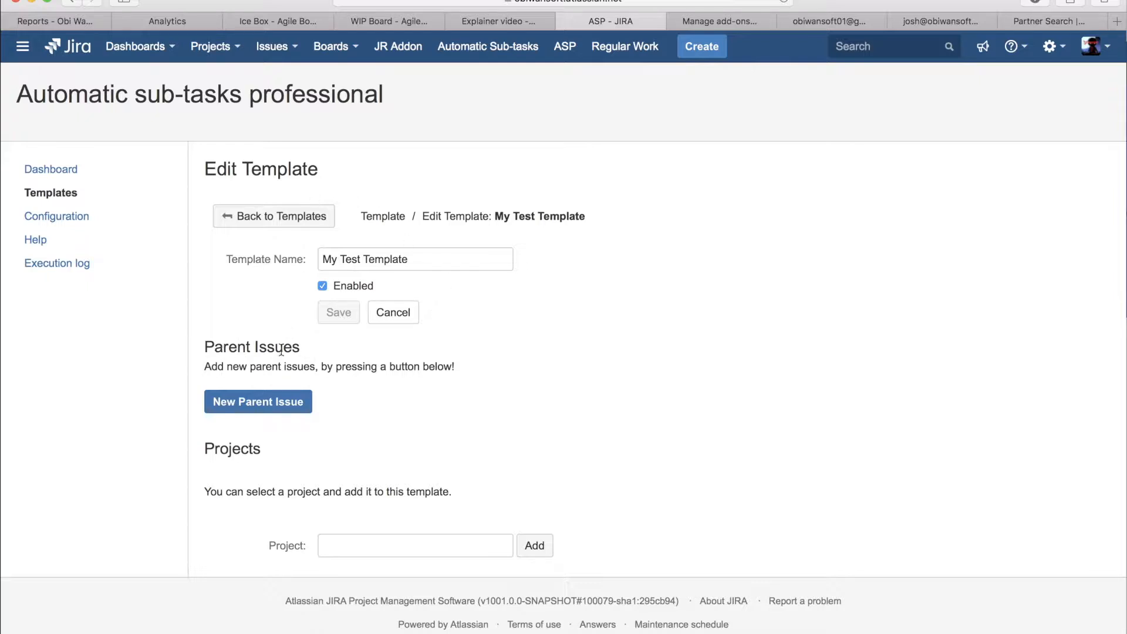
click(257, 405)
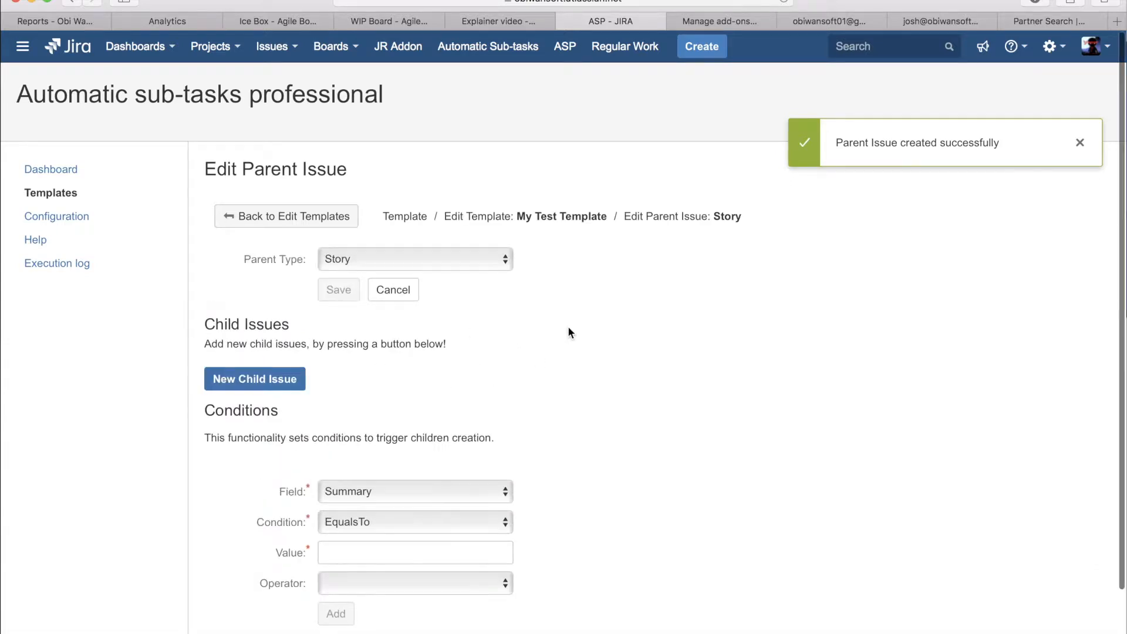
click(375, 259)
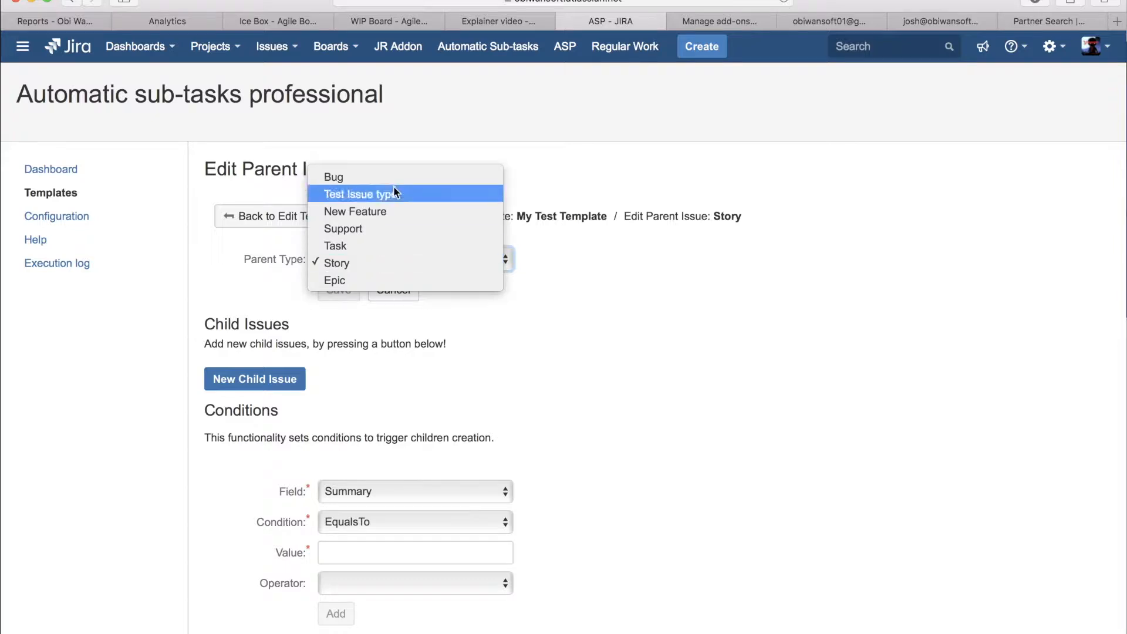
click(356, 260)
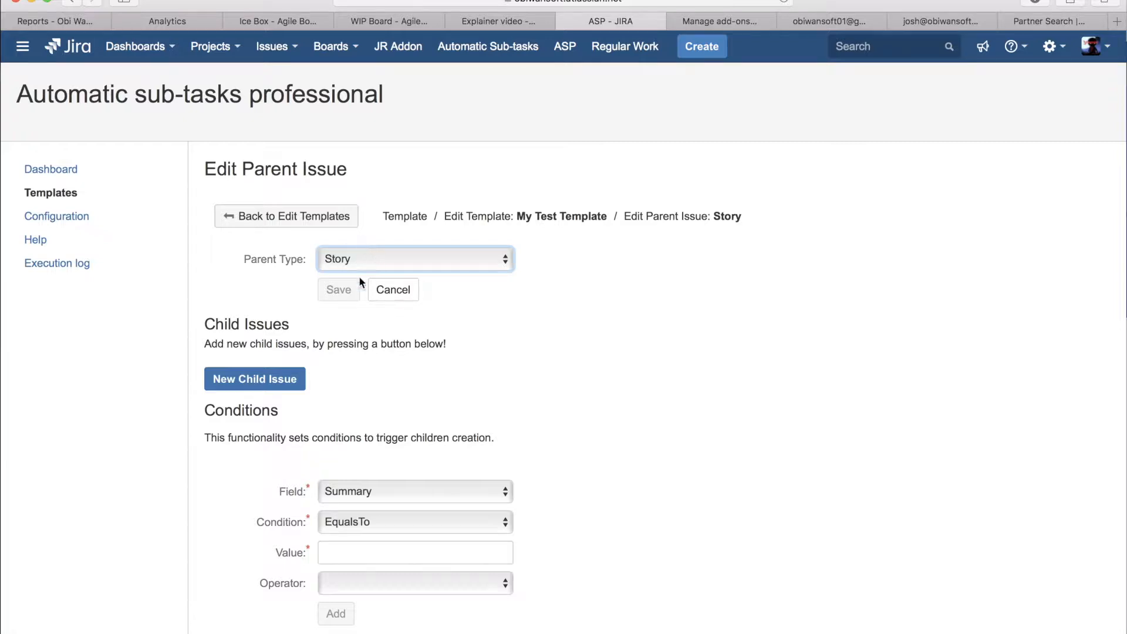
Step: Start a new child issue under the Story parent with Sub-task as the child type
scroll(414, 478, down, 3)
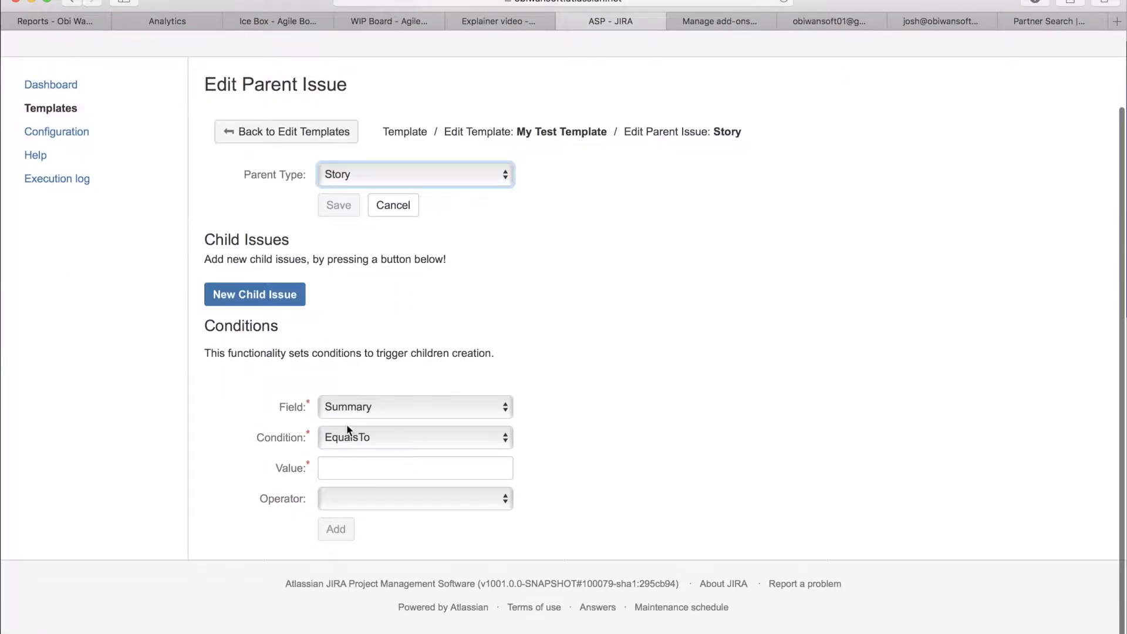
scroll(298, 274, up, 2)
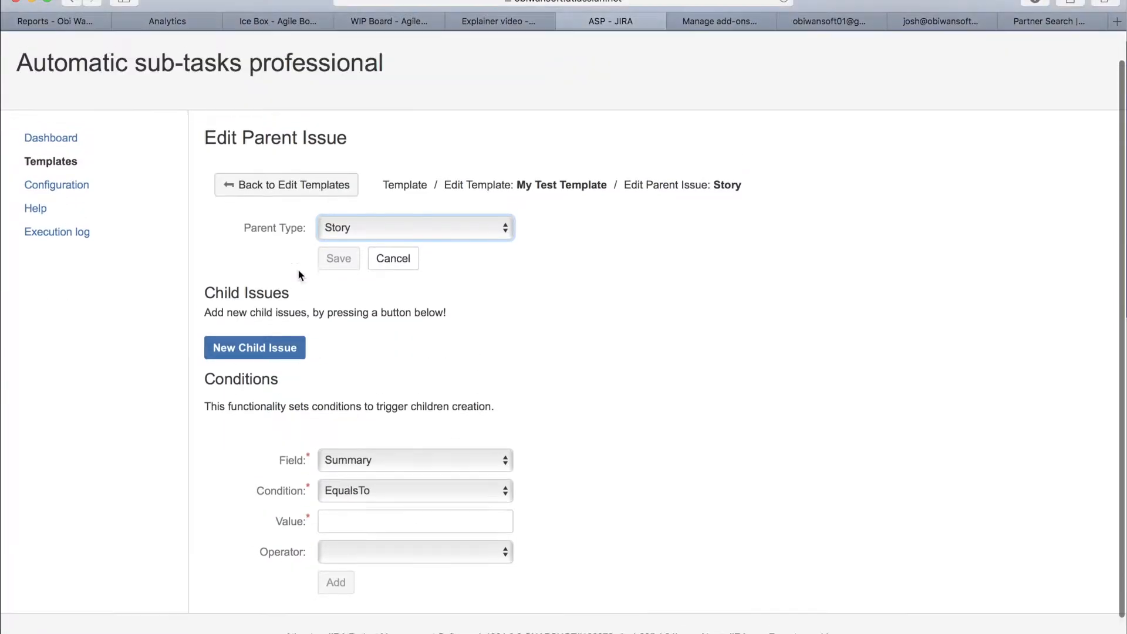
click(262, 347)
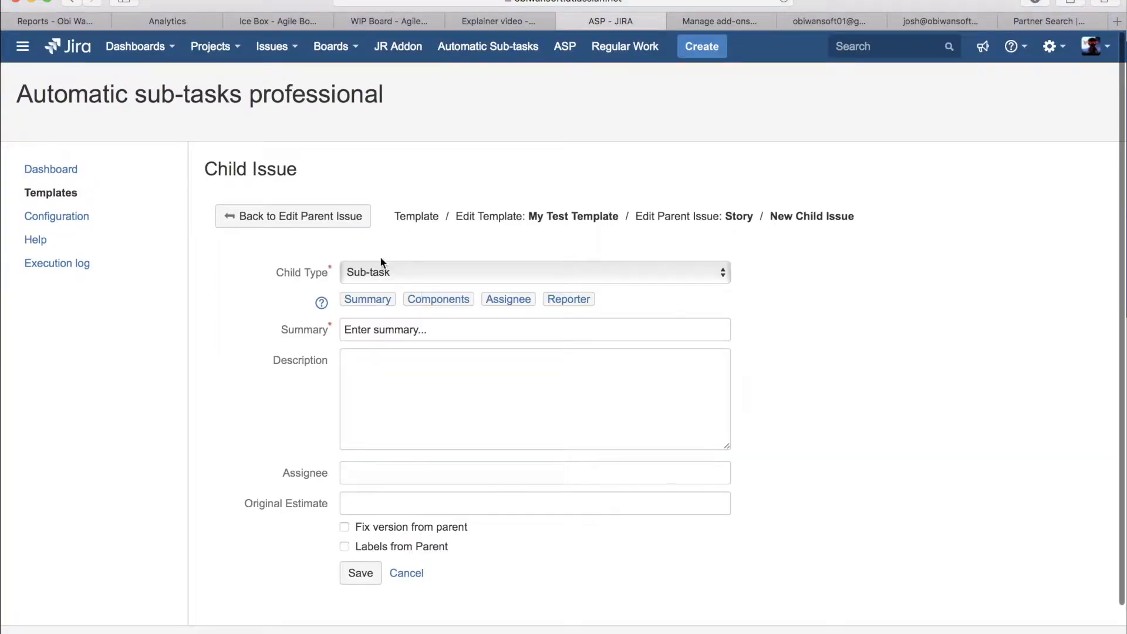
click(382, 273)
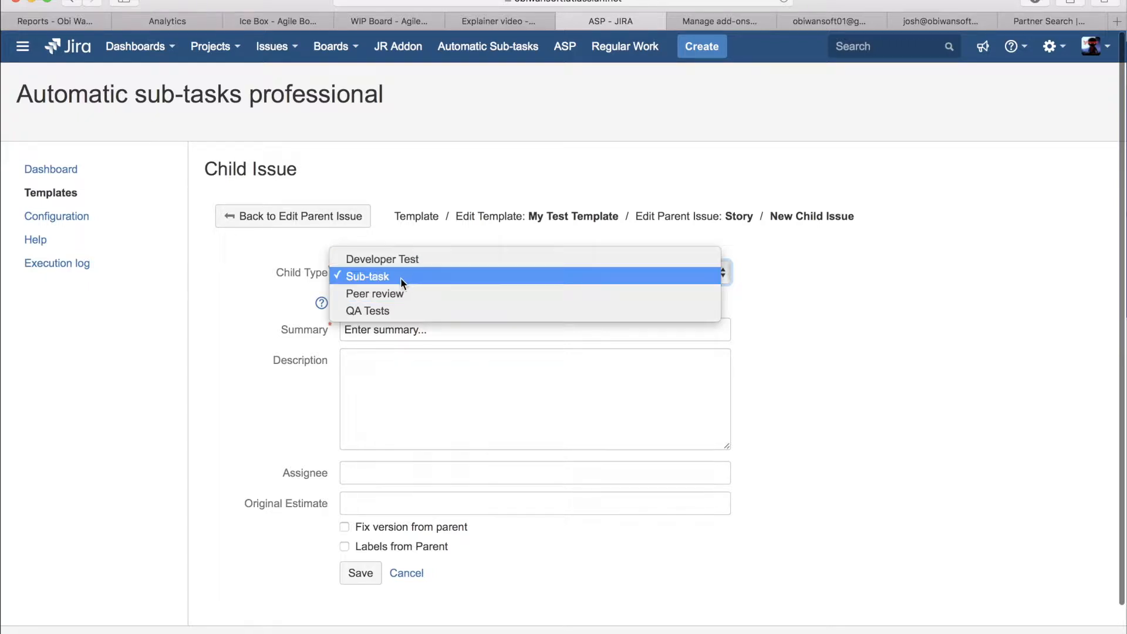
click(349, 276)
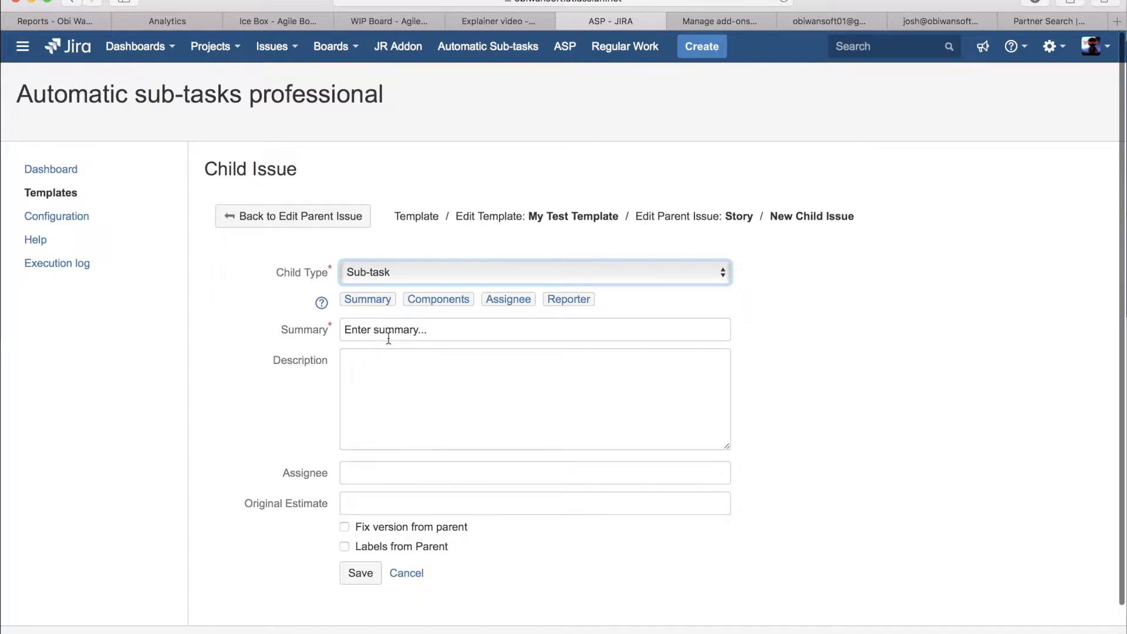
Step: Replace the child issue's default summary with the parent summary placeholder followed by "- Analysis completed"
drag(435, 328, 321, 329)
key(BackSpace)
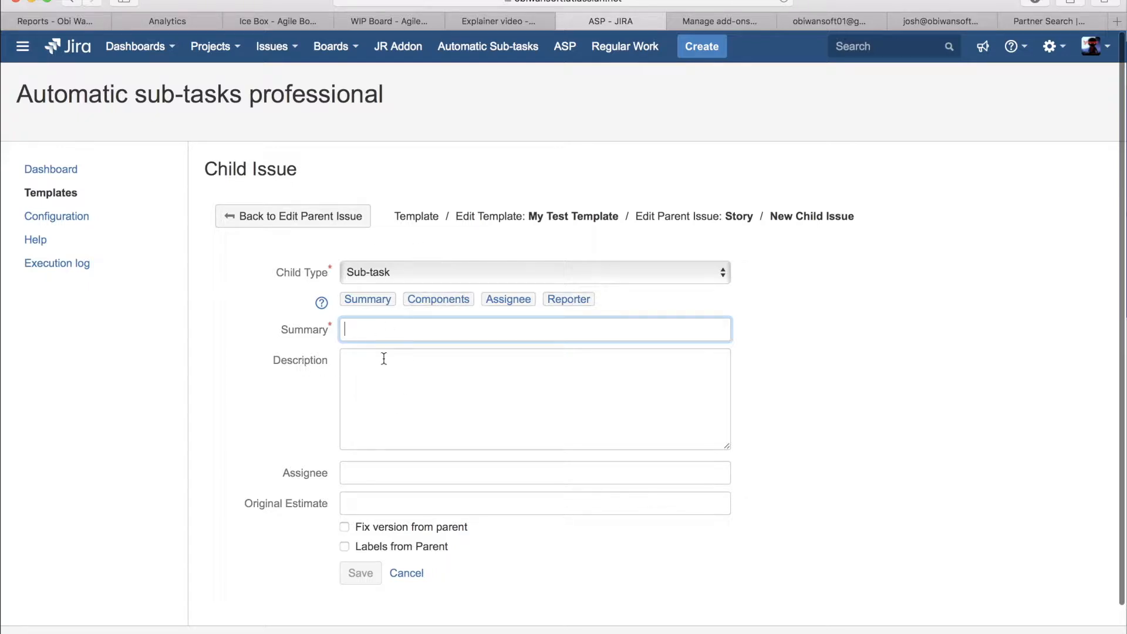
click(366, 300)
text(- Analysis completed)
Step: Put the [reporter] placeholder in the child issue's description and remove the [assignee] placeholder from it
click(436, 373)
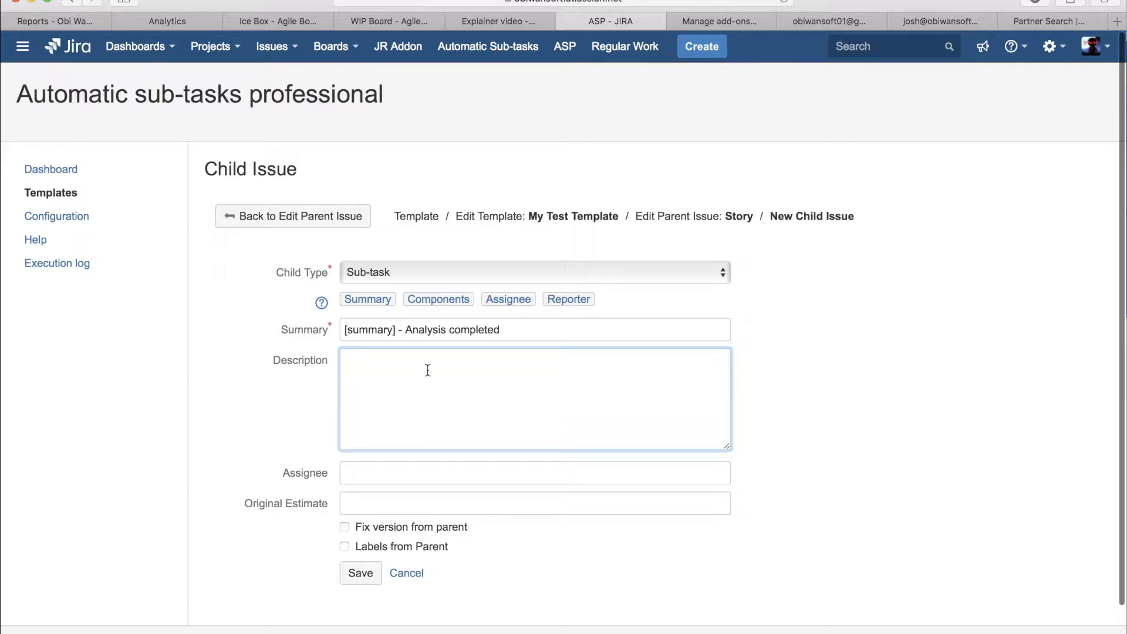
click(515, 300)
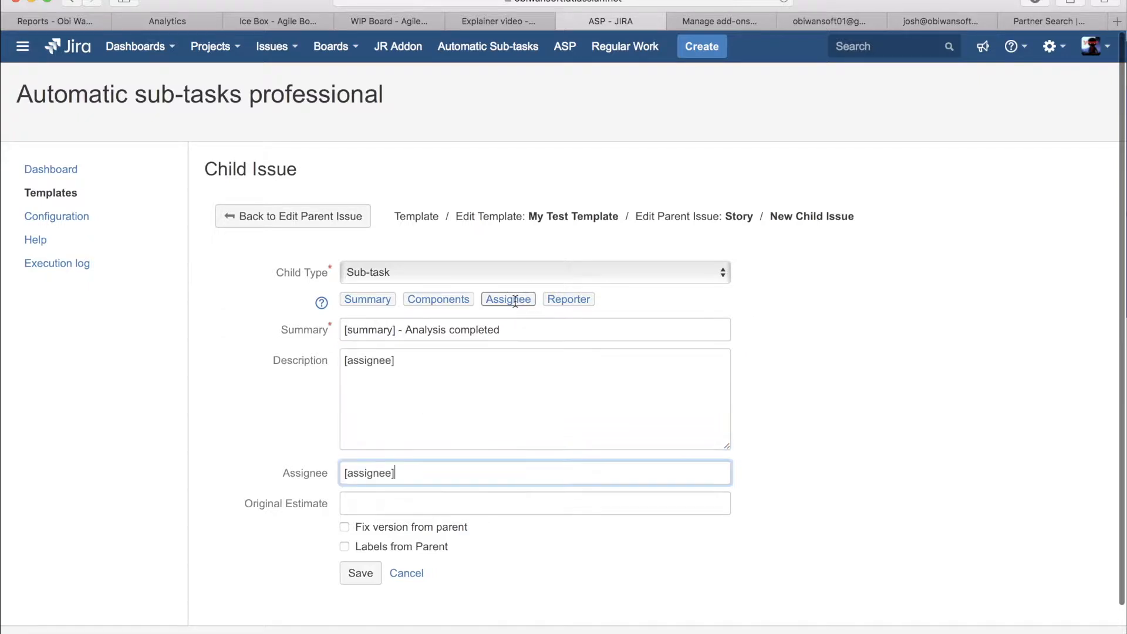
click(481, 350)
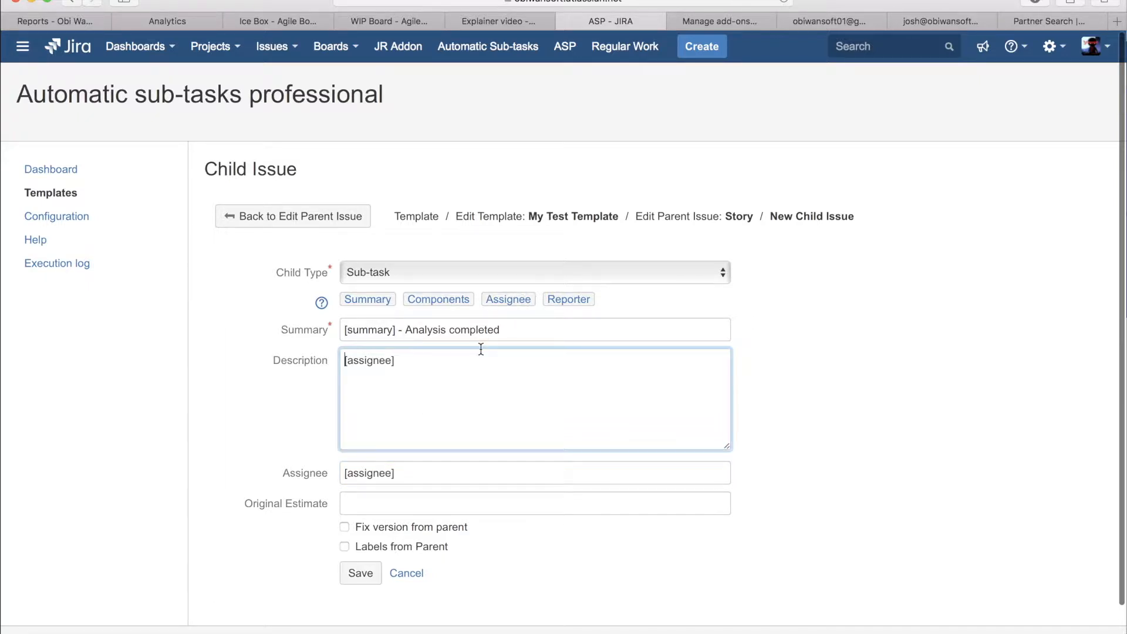
text(-)
drag(411, 359, 292, 360)
key(BackSpace)
click(573, 298)
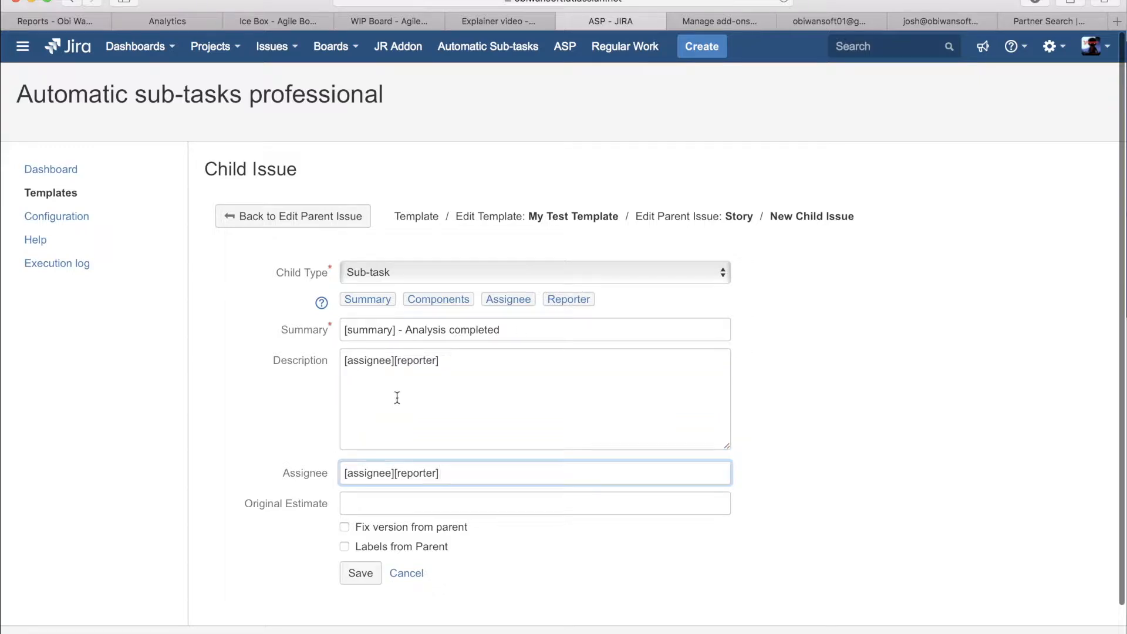
drag(396, 360, 317, 361)
key(BackSpace)
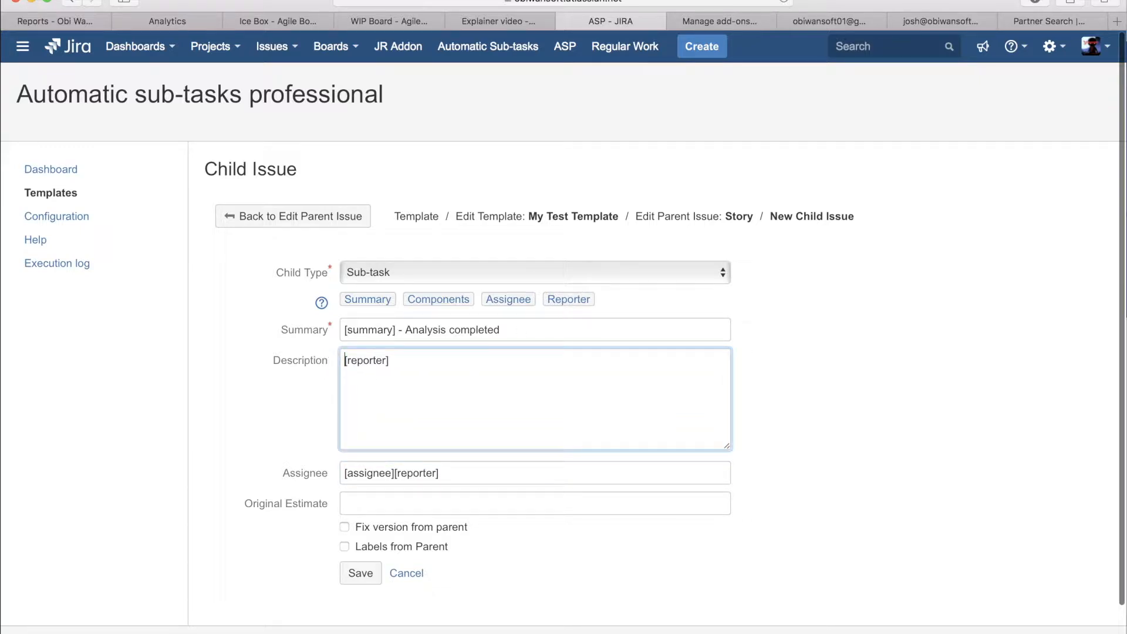
Step: Add "- Analyse work piece" after the [reporter] placeholder in the description
click(395, 360)
text(- A)
key(BackSpace)
text(Analyse work piece)
Step: Replace the placeholders in the child issue's Assignee field with the second suggested user
click(406, 477)
double_click(407, 475)
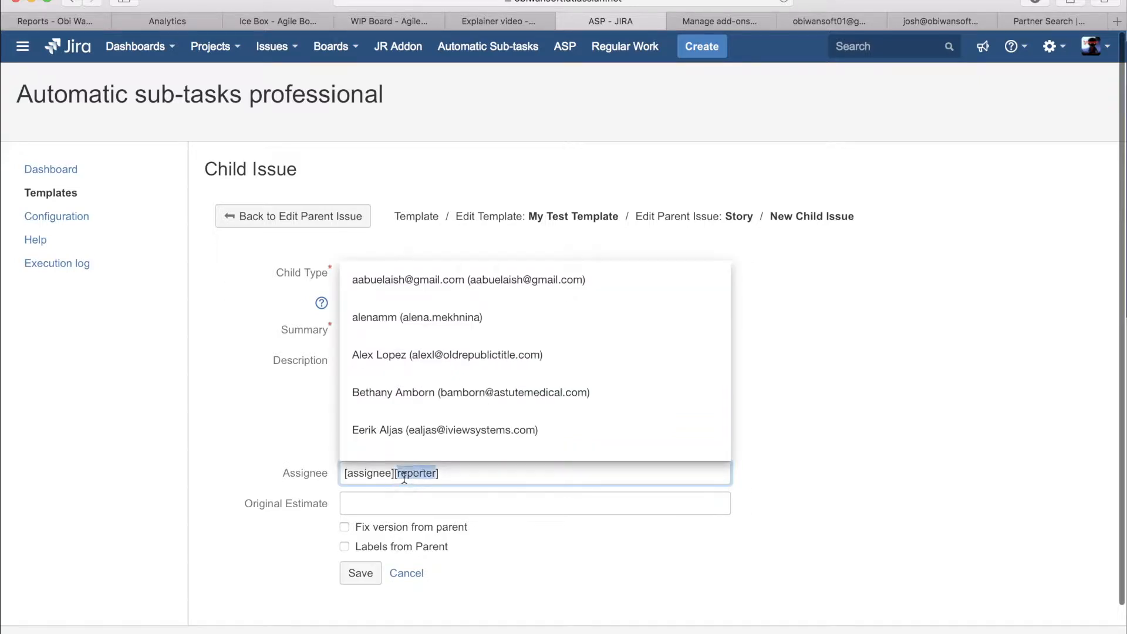
click(397, 316)
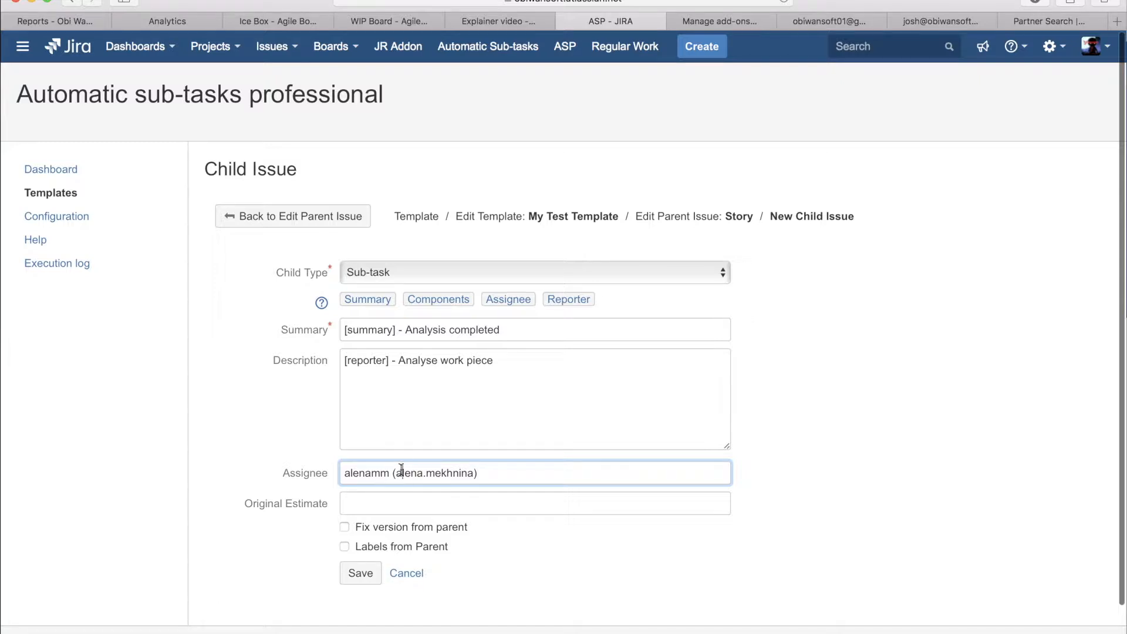
Step: Set the child issue's original estimate to 1h and save the child issue
click(414, 499)
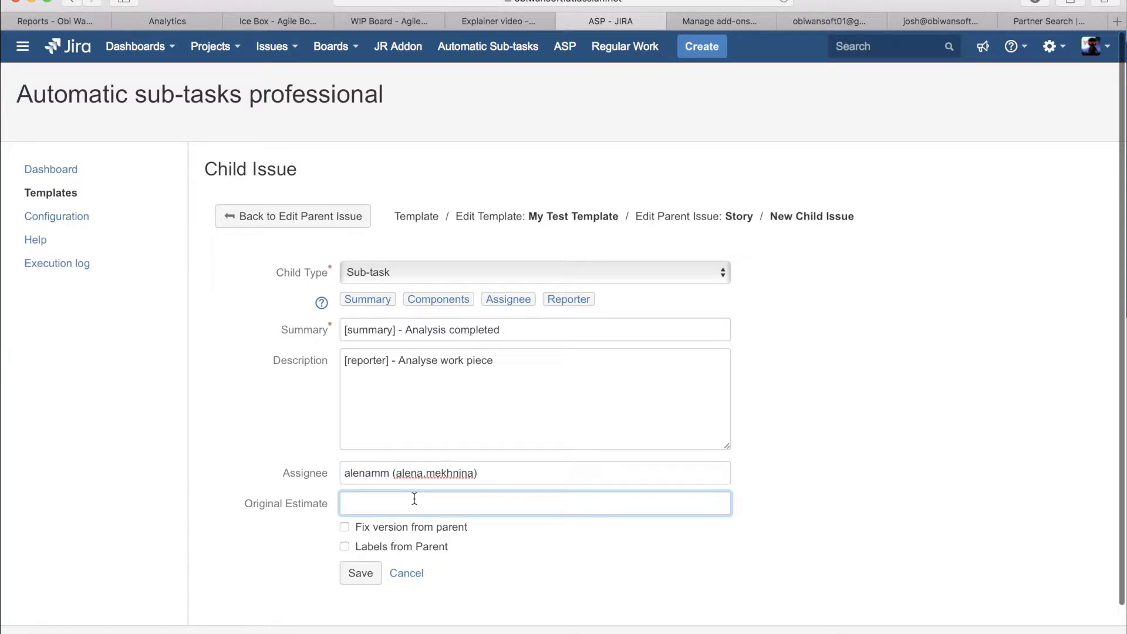
text(1h)
scroll(668, 498, down, 2)
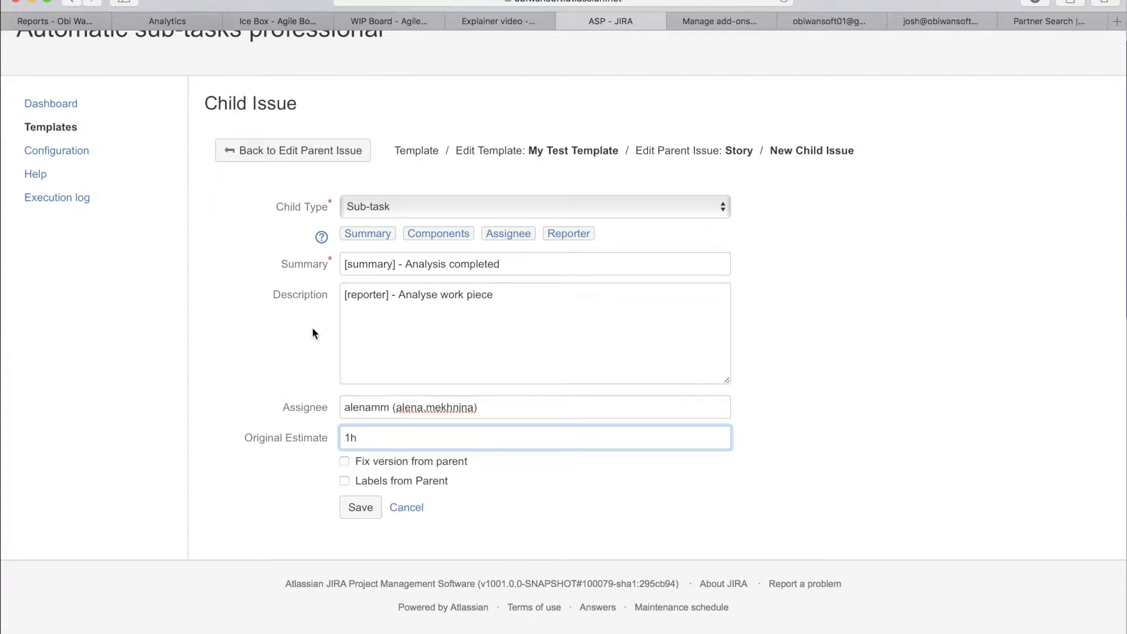
click(366, 509)
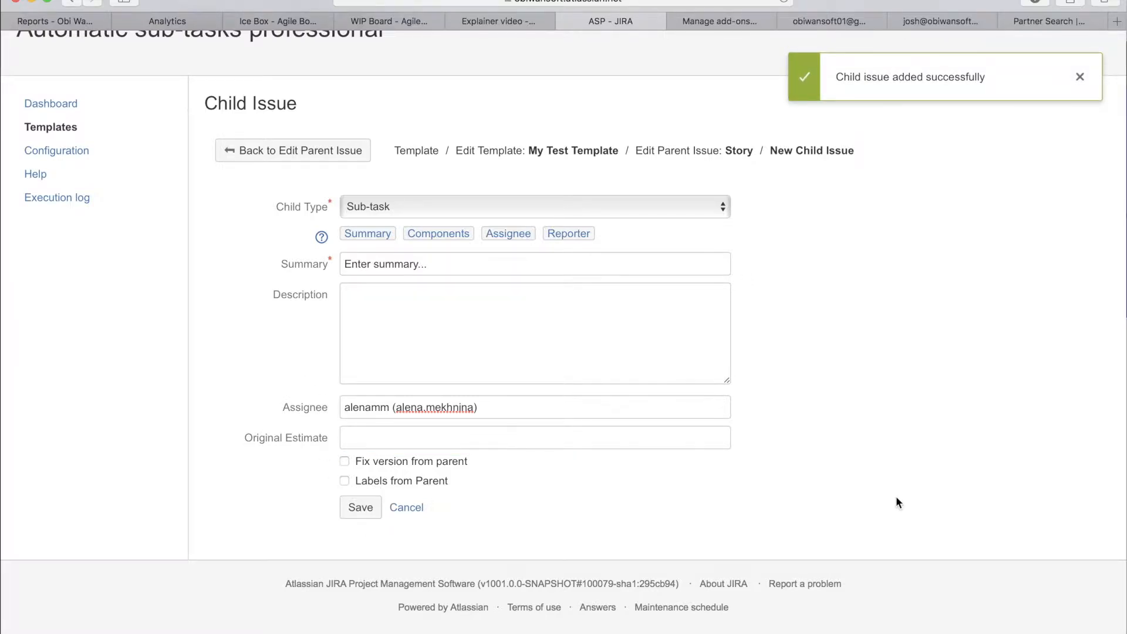
Step: Replace the placeholder summary of the new Sub-task child issue with "UX Design"
scroll(896, 500, up, 2)
click(411, 312)
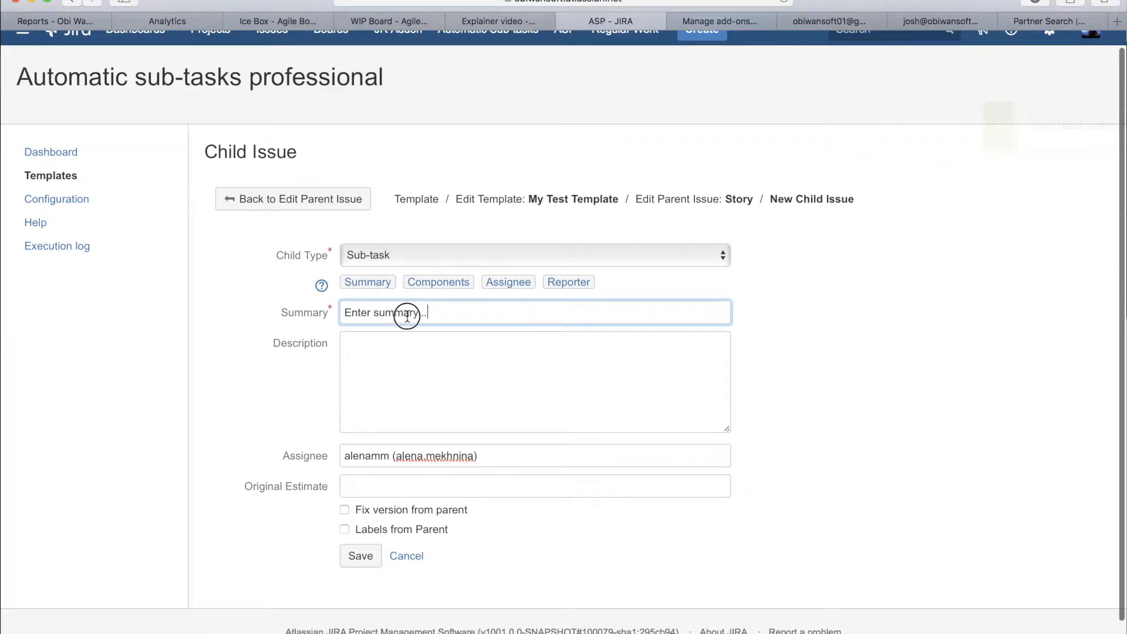
drag(429, 313, 310, 321)
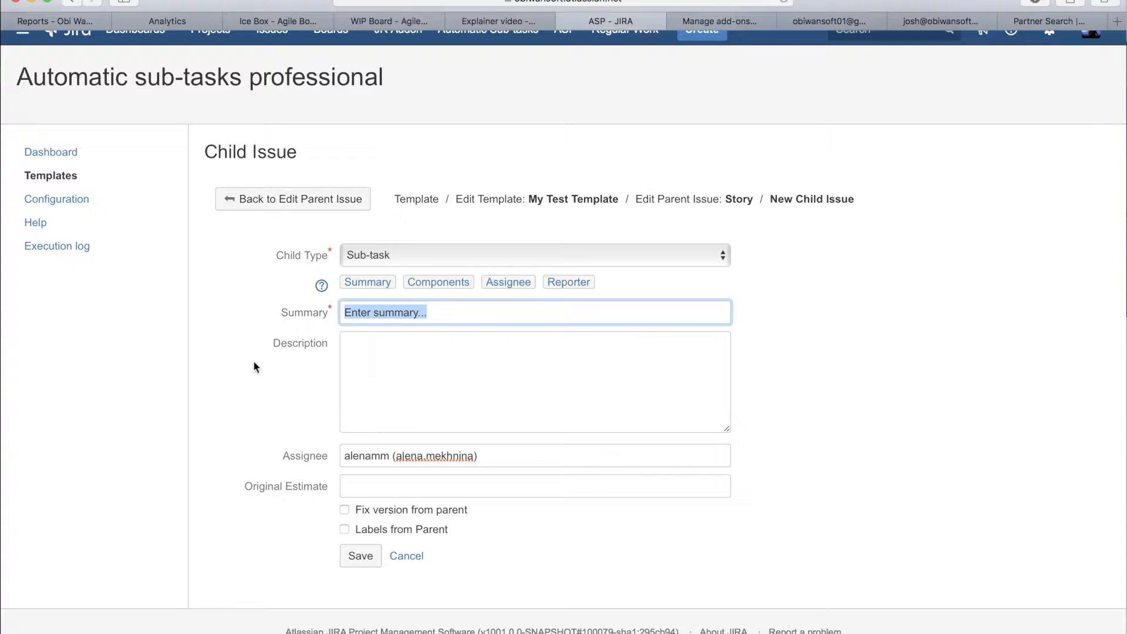
key(BackSpace)
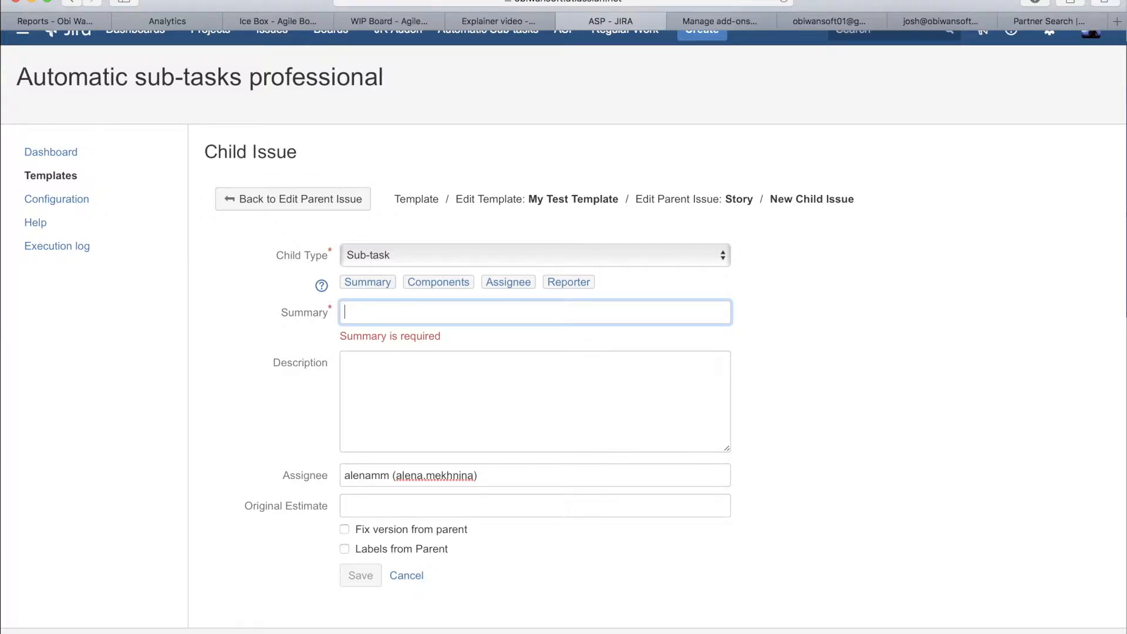
text(UX Design)
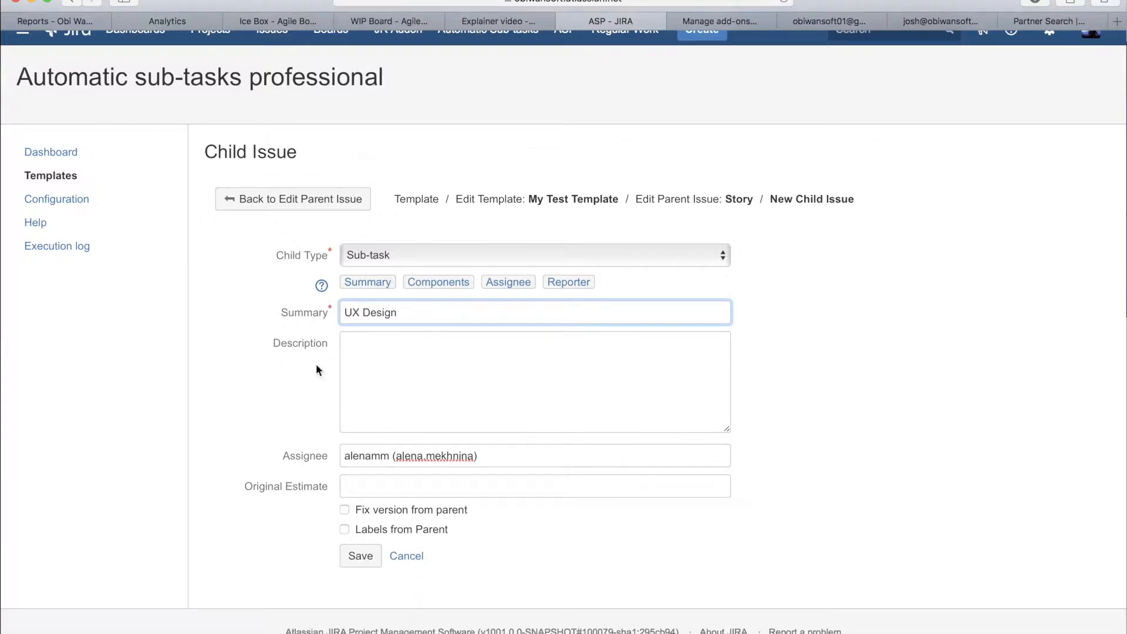
Step: Enter "Create UX design for this feature" as the description of the UX Design child issue
click(425, 378)
text(Create )
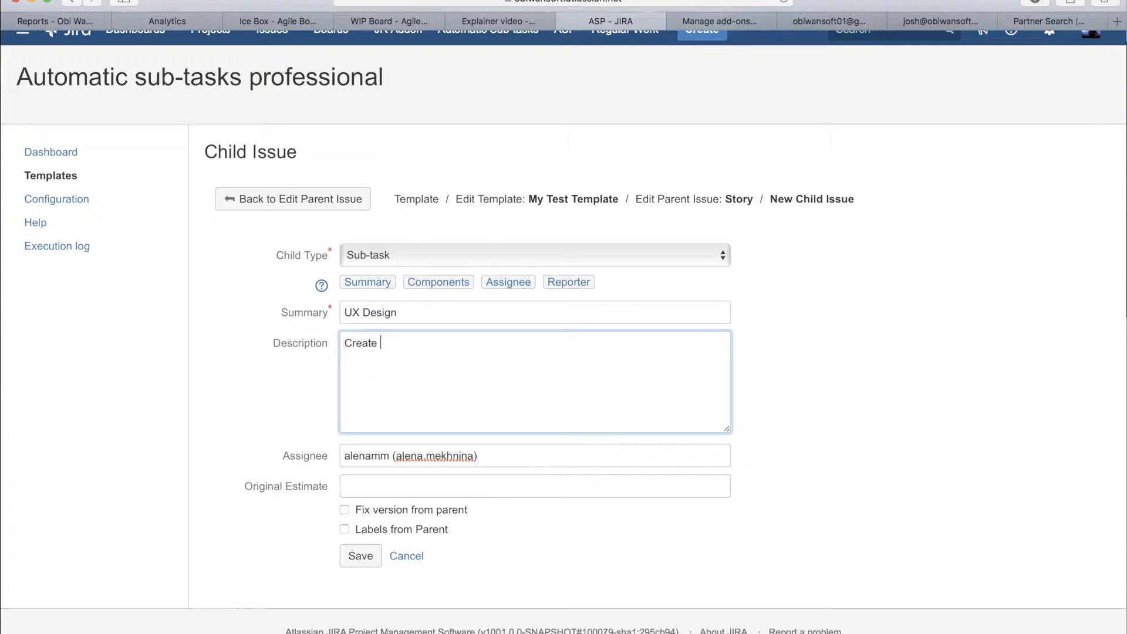
text(UX design for this feature)
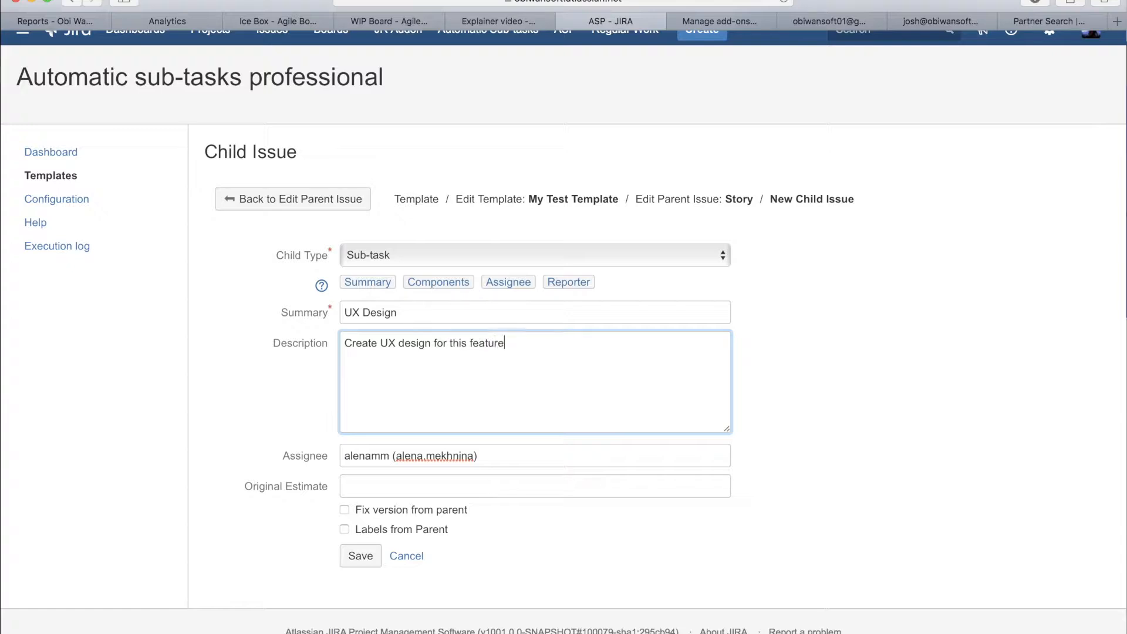
click(400, 456)
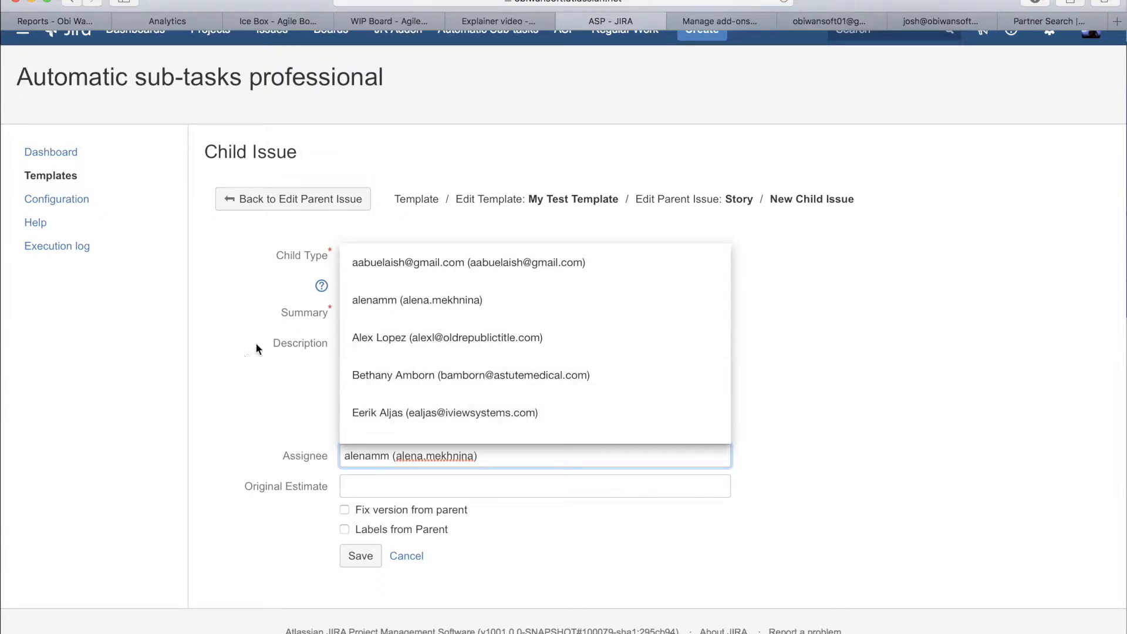
click(296, 341)
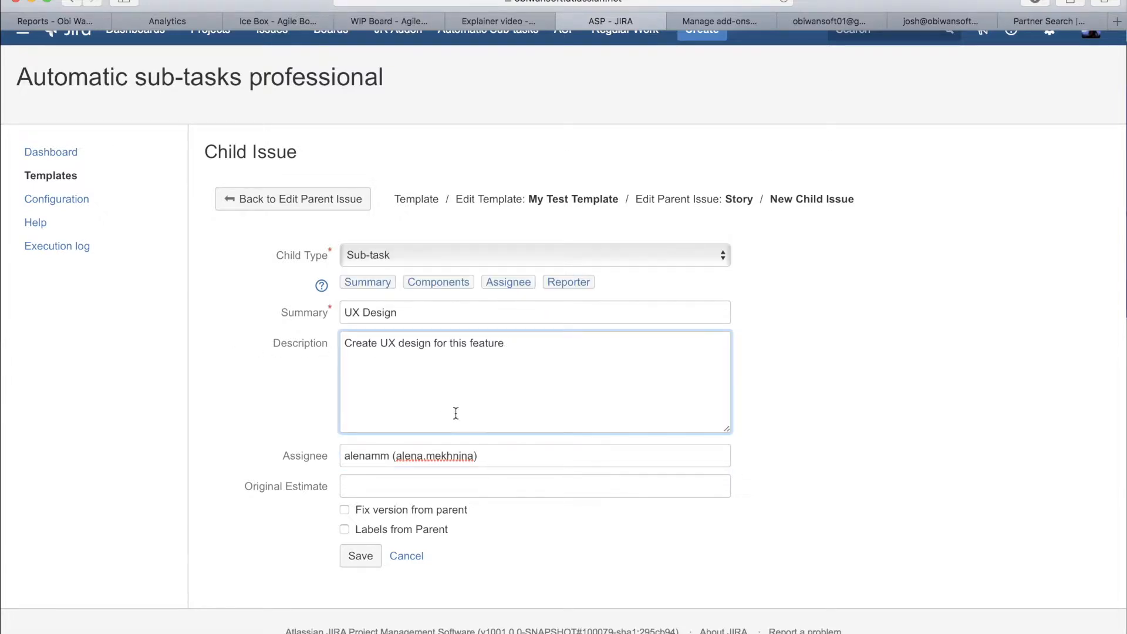
click(411, 456)
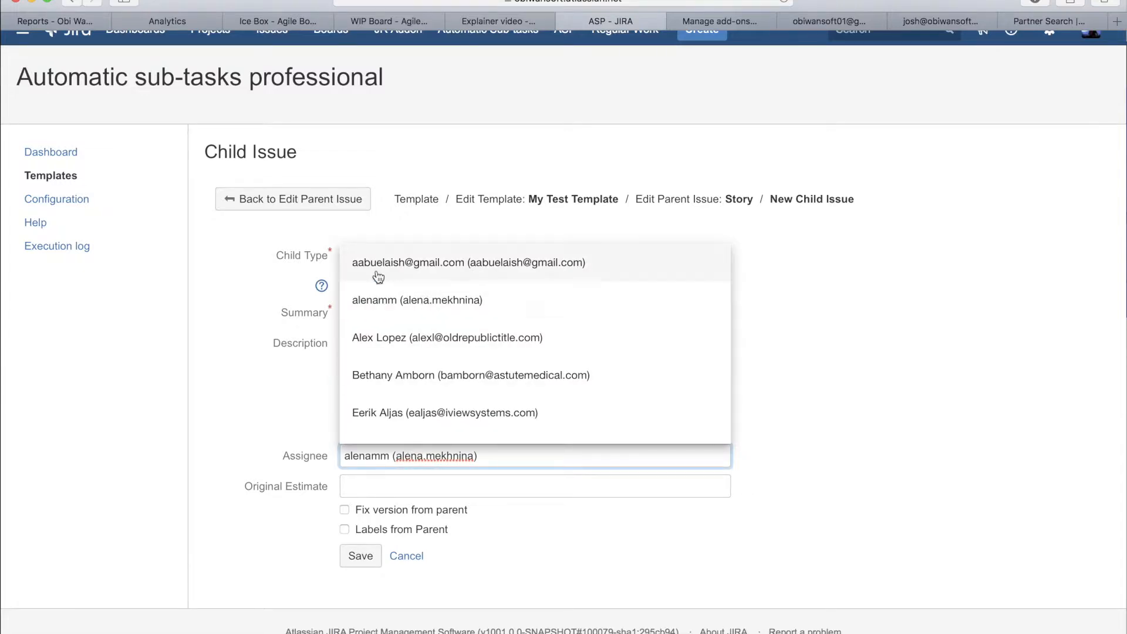
click(291, 379)
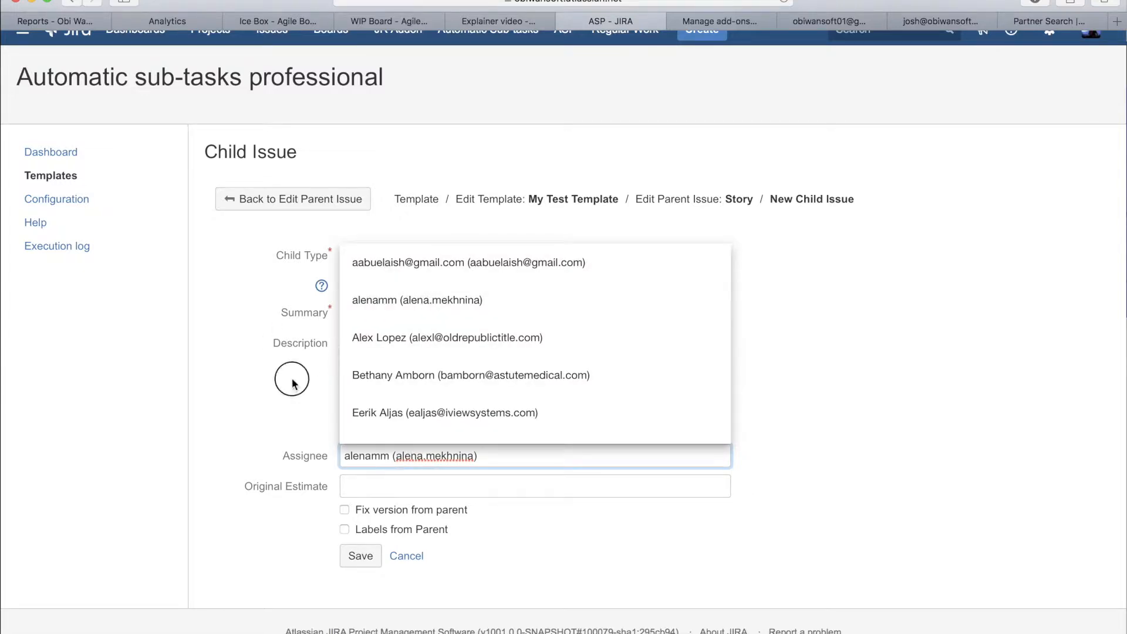
Step: Set the UX Design child issue's original estimate to 2h and save the child issue
click(368, 495)
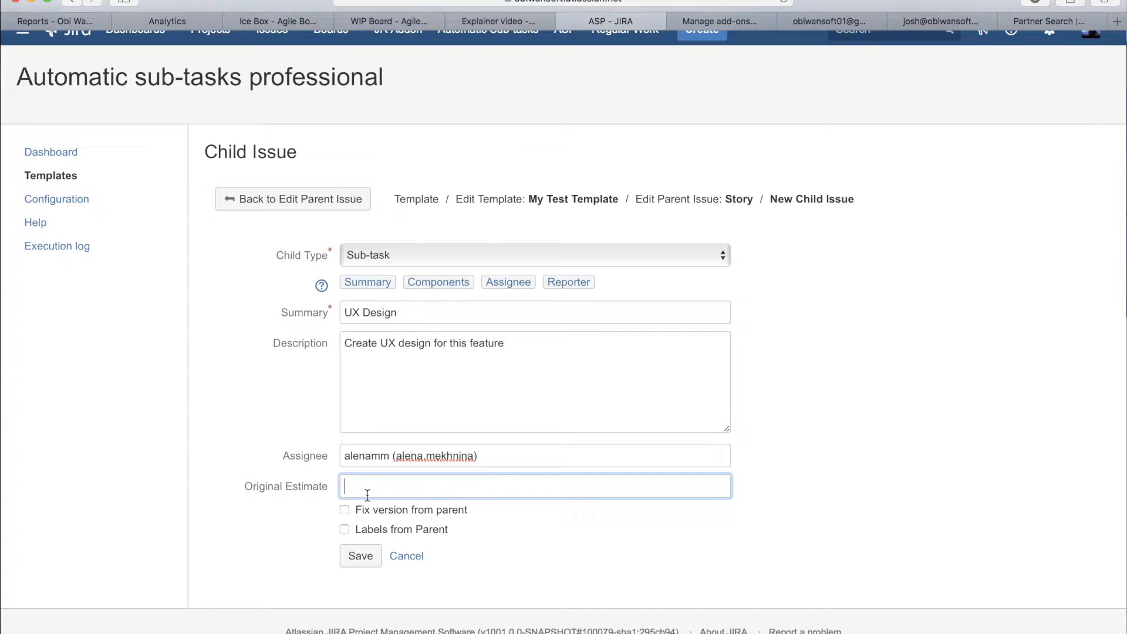
text(2h)
click(902, 499)
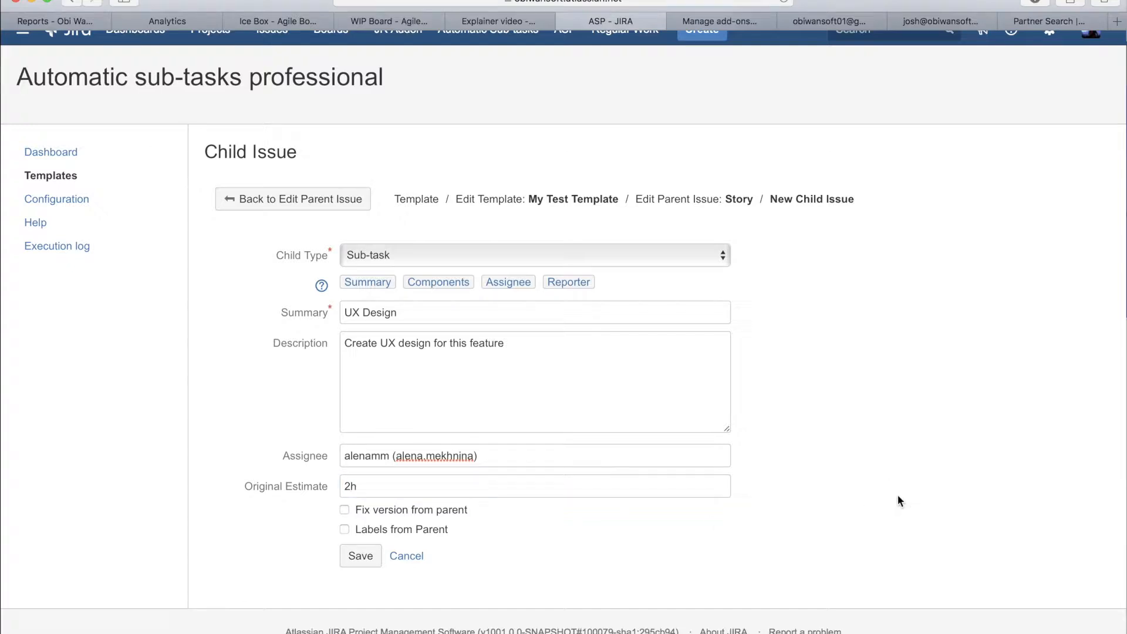
click(360, 556)
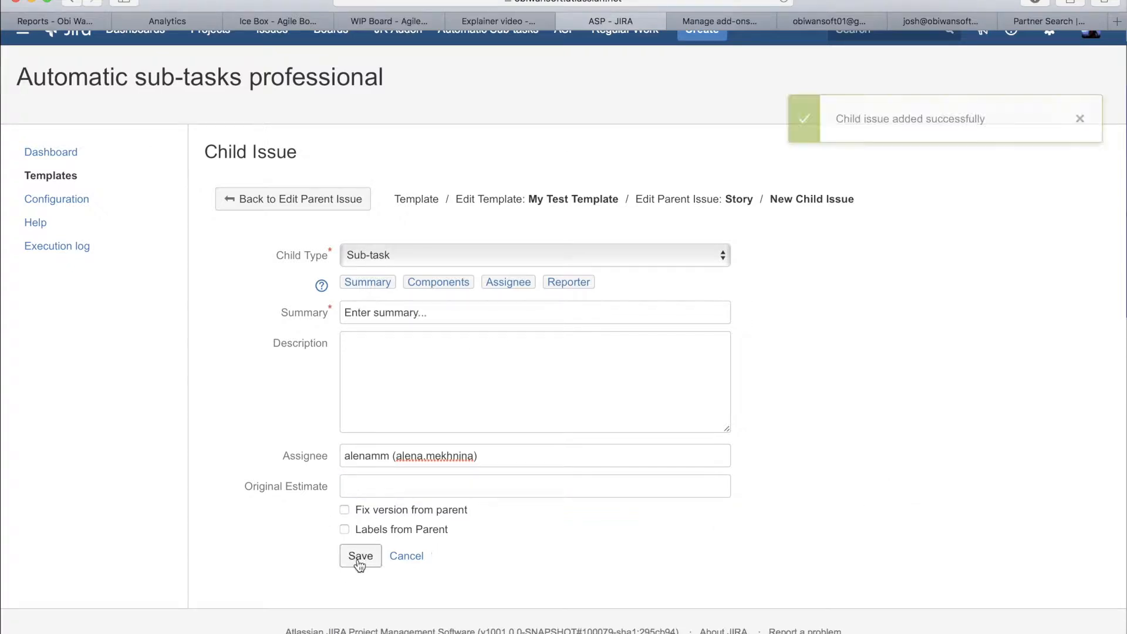
Step: Go back to the Story parent issue to review its child issues, and return to the templates list to check My Test Template
click(259, 199)
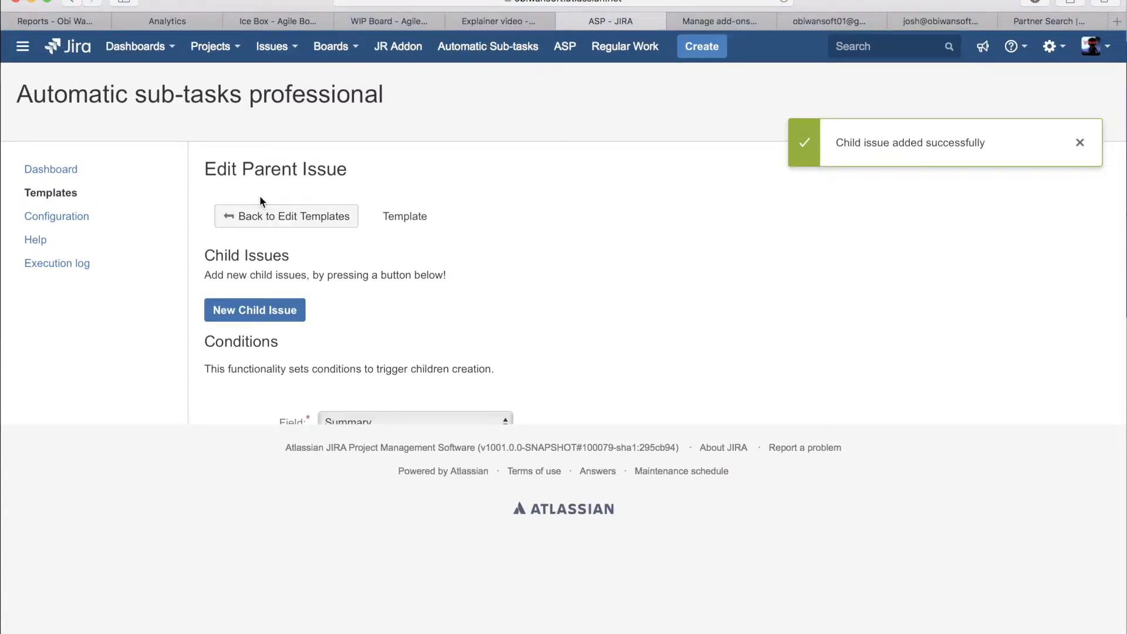
scroll(562, 264, down, 2)
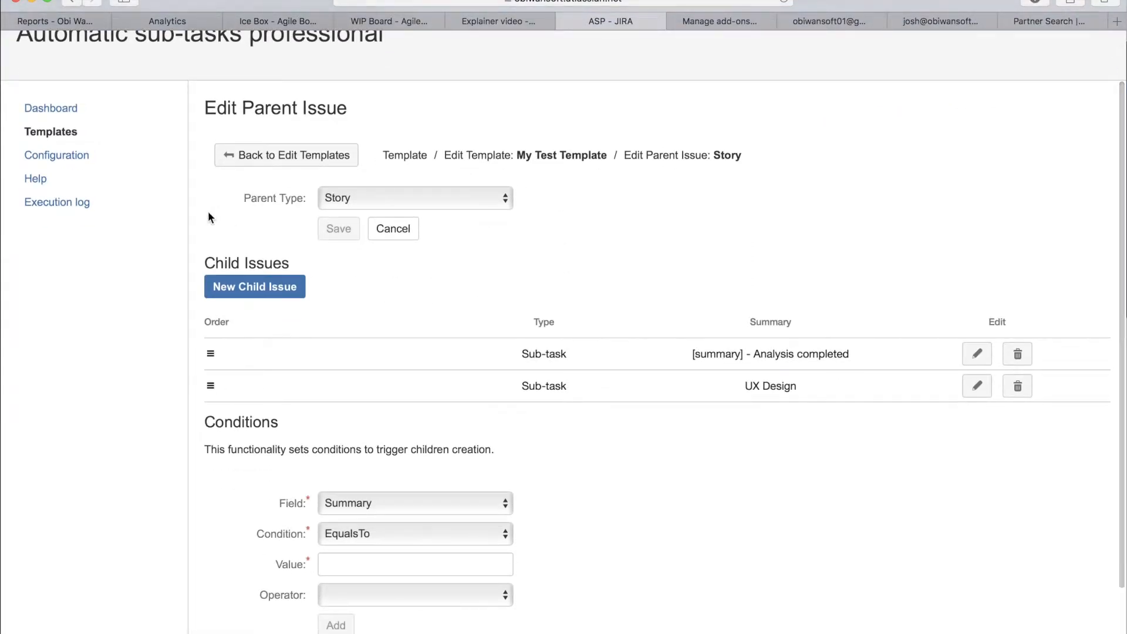
drag(240, 199, 291, 199)
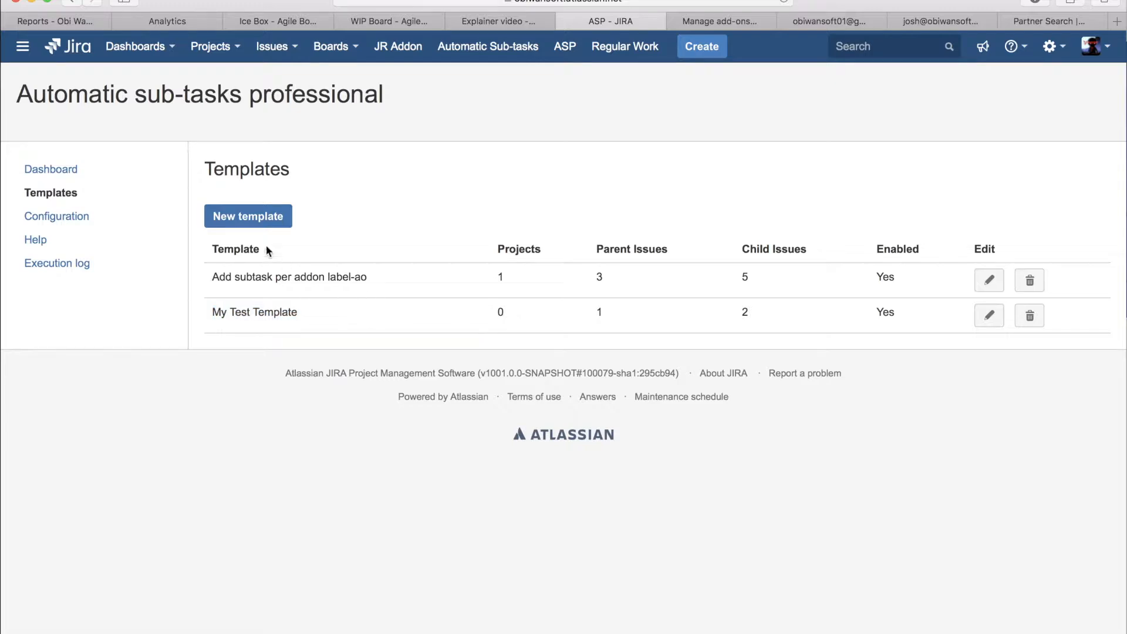
double_click(500, 311)
triple_click(277, 312)
click(586, 322)
Step: Open My Test Template for editing and add Test Project 1.0 to its projects
click(989, 315)
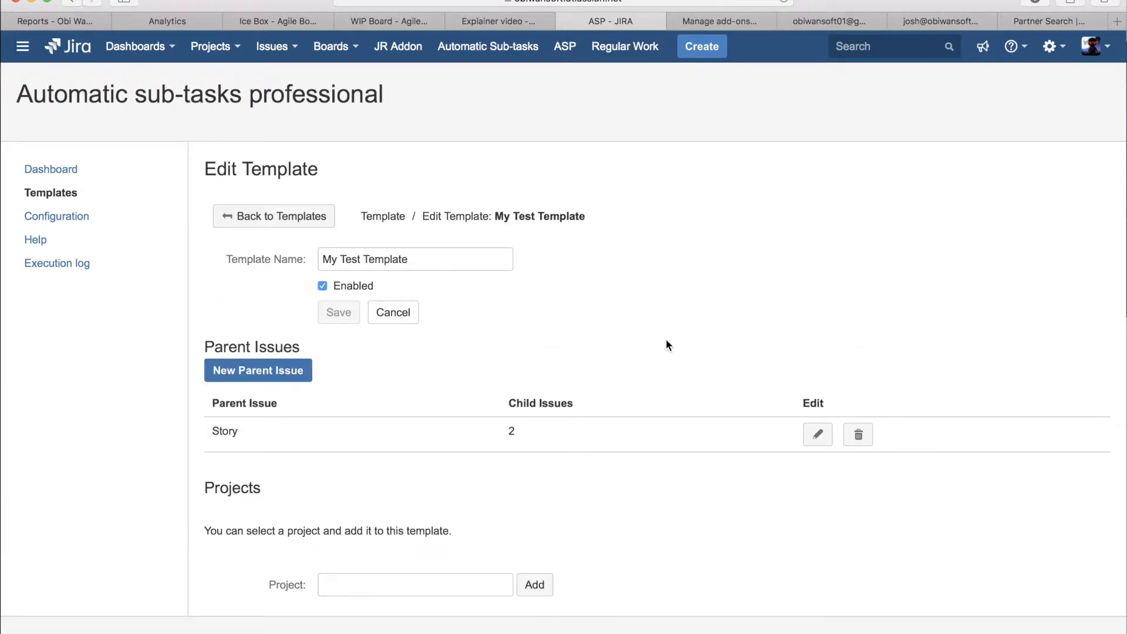
scroll(666, 339, down, 2)
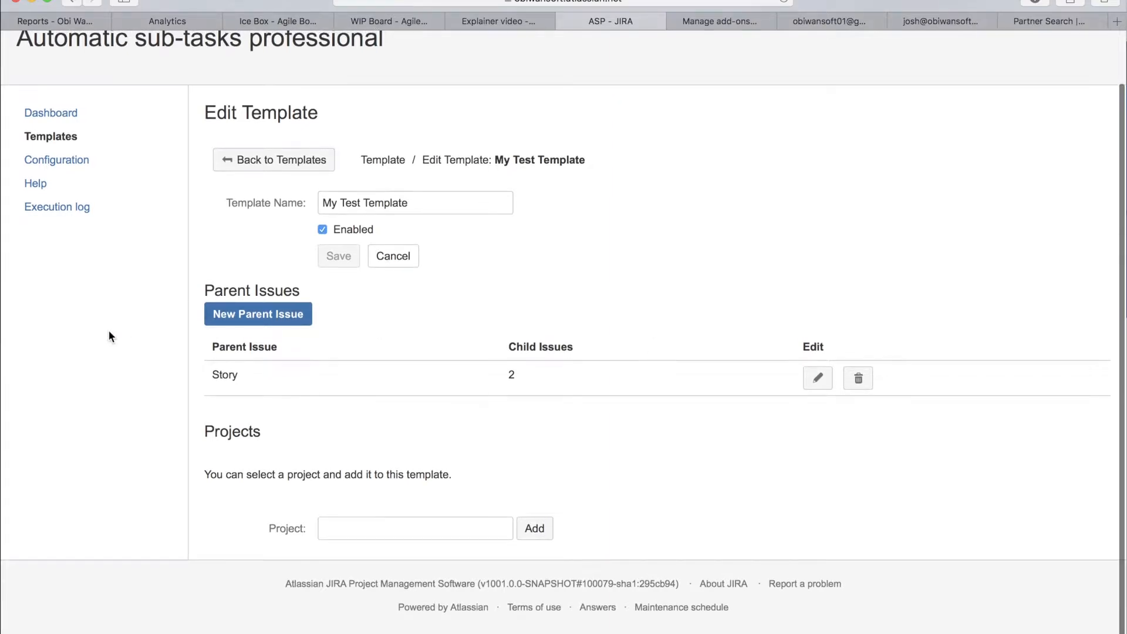
click(492, 533)
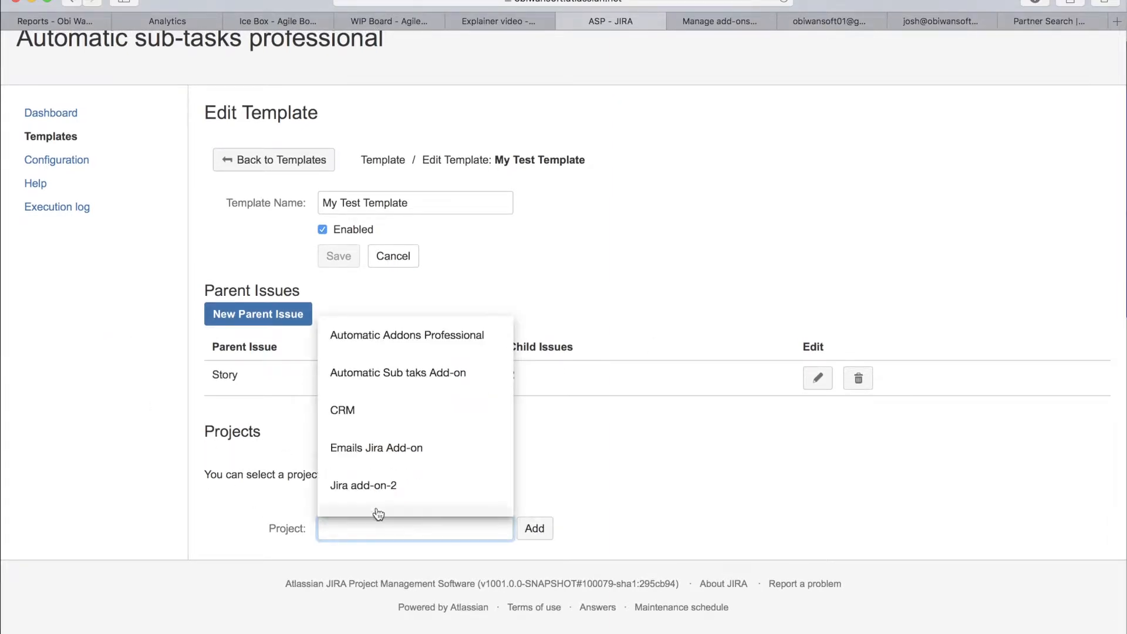
scroll(389, 382, down, 4)
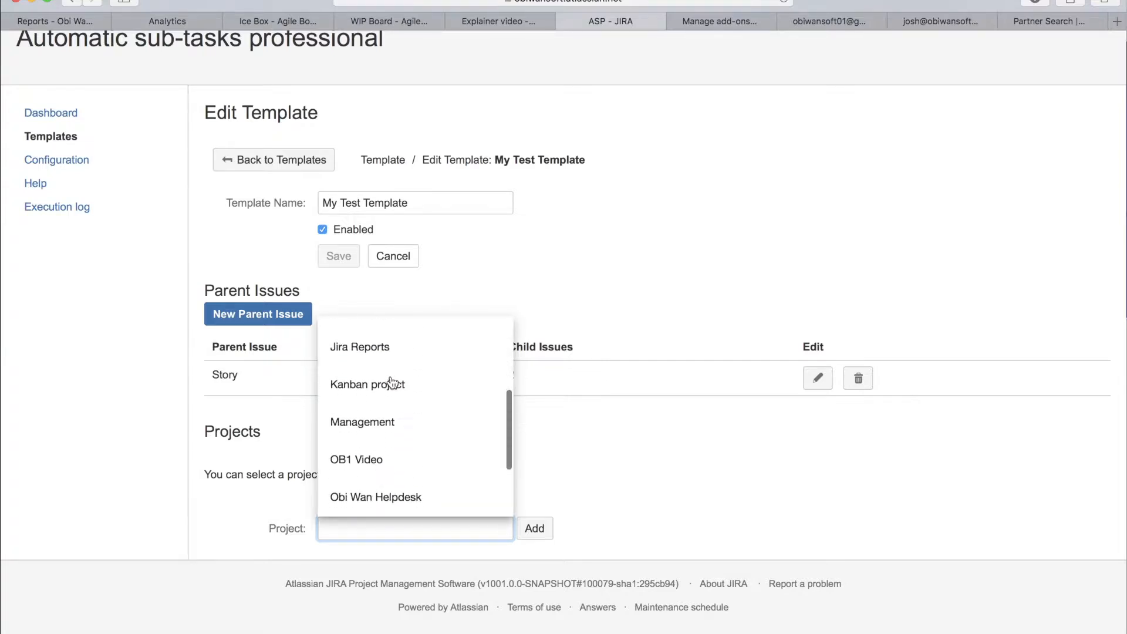
scroll(390, 378, down, 3)
click(372, 499)
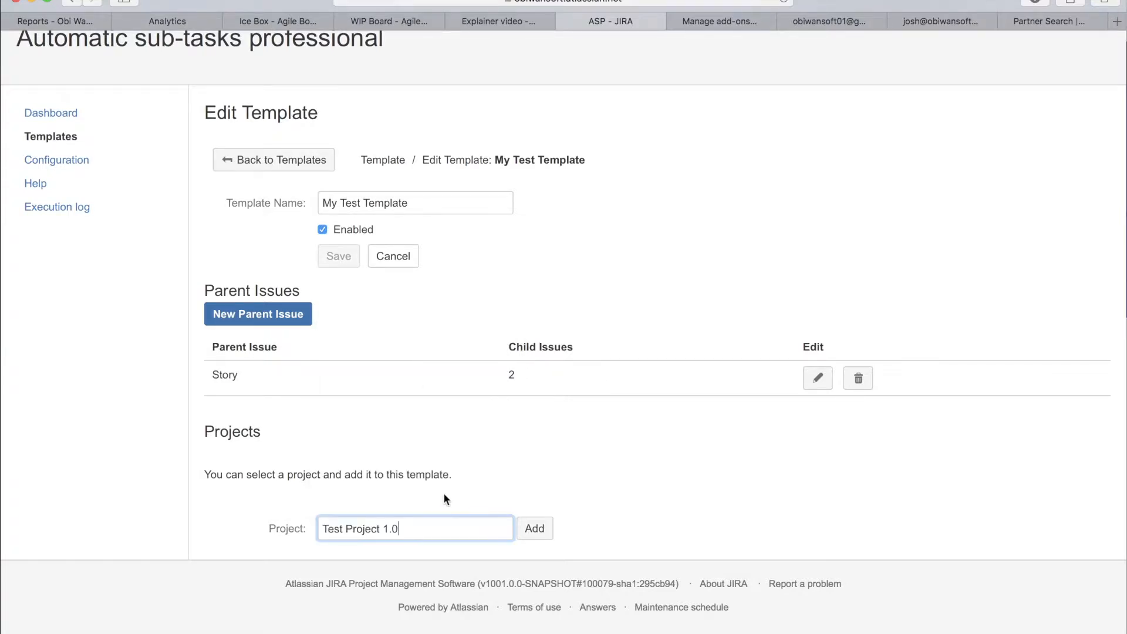
scroll(483, 474, up, 2)
scroll(438, 370, down, 3)
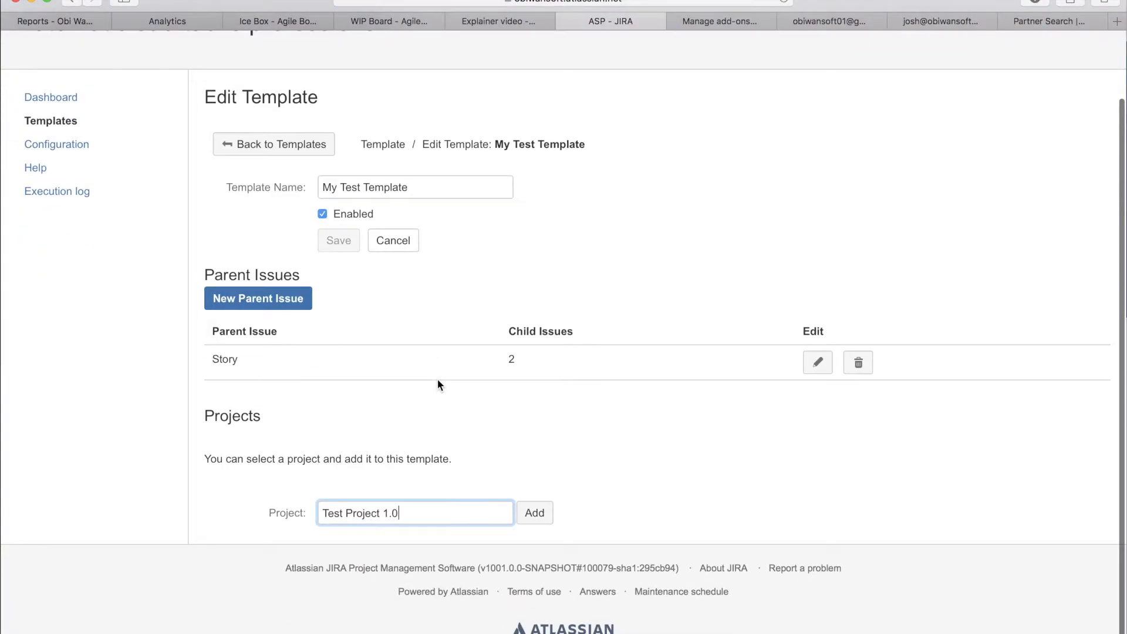
scroll(438, 381, up, 1)
double_click(223, 378)
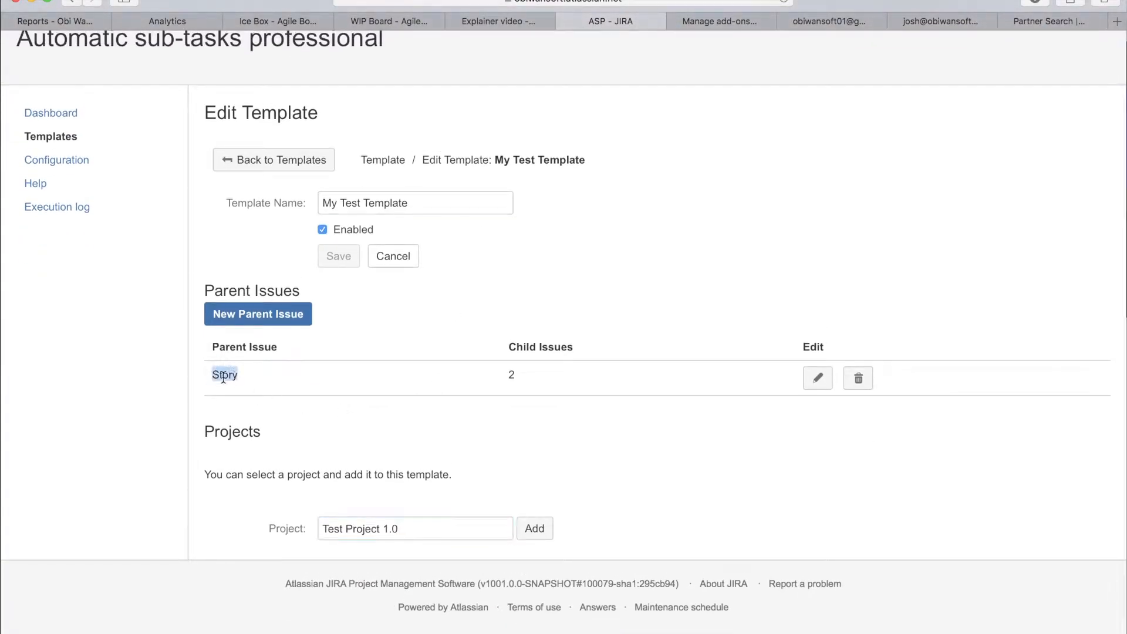
scroll(491, 461, up, 2)
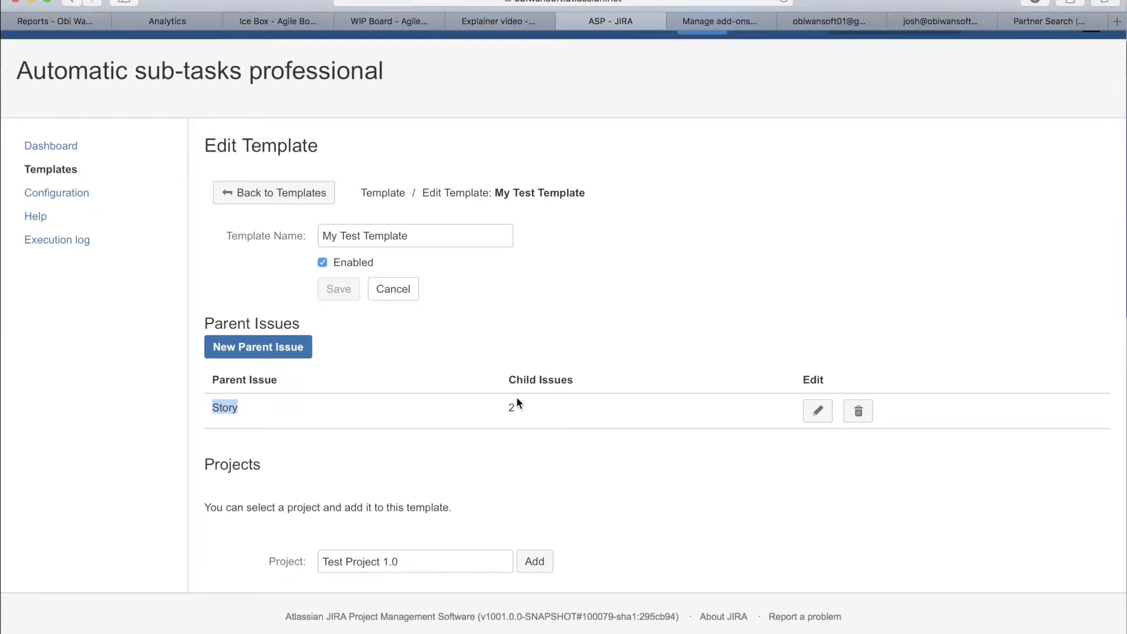
scroll(562, 491, down, 1)
click(536, 528)
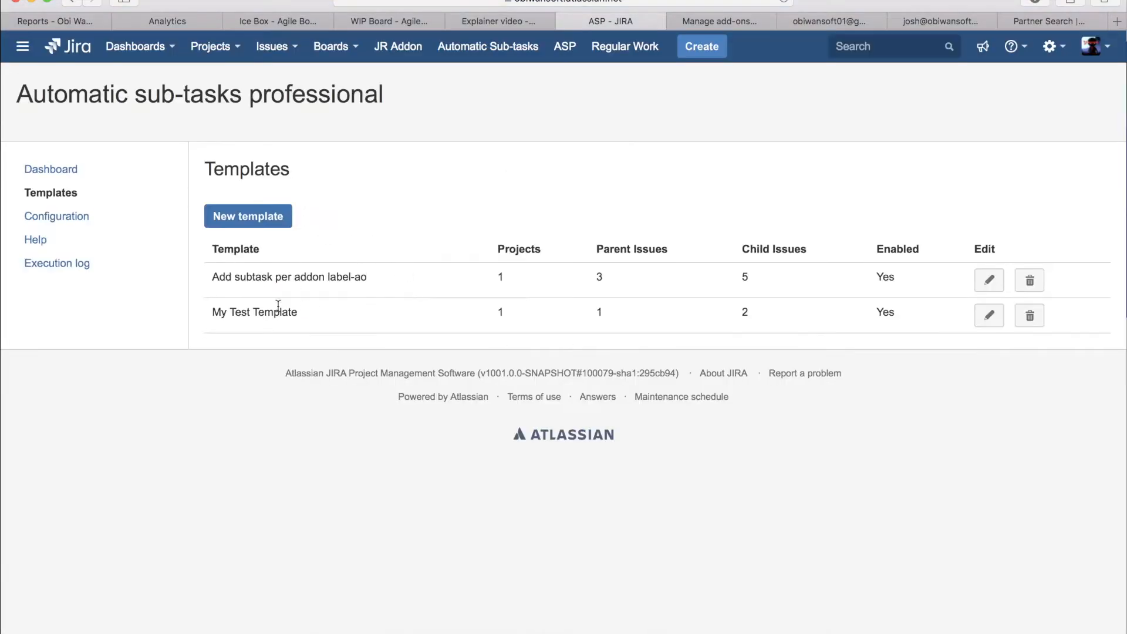
Step: Start a new issue, keeping Test Project 1.0 as the project and Story as the issue type
drag(303, 323, 211, 311)
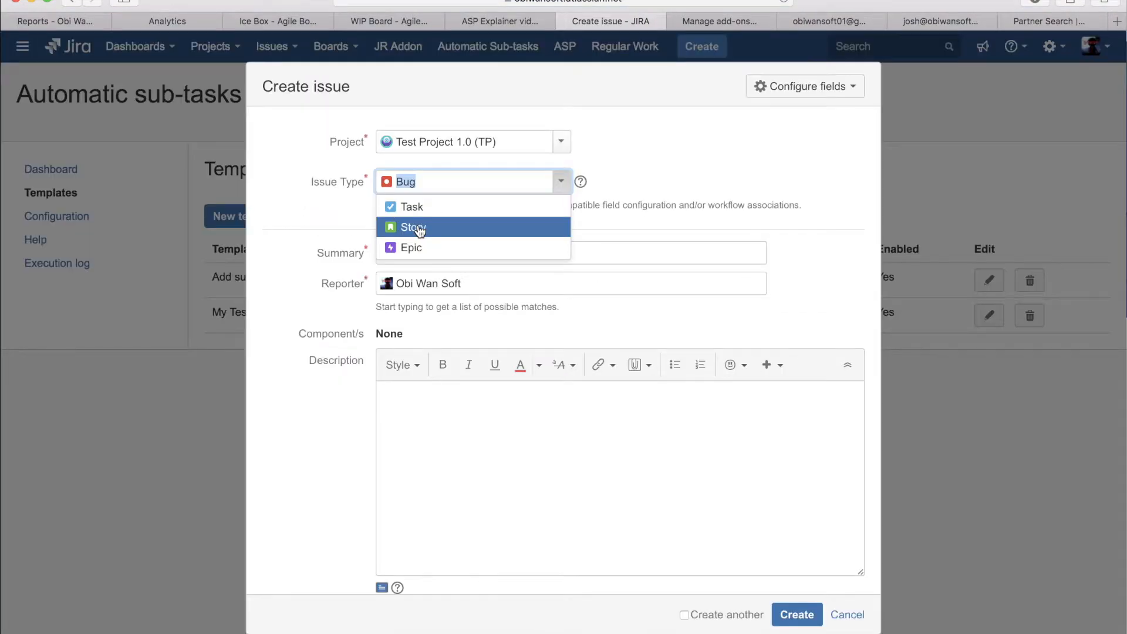
click(418, 224)
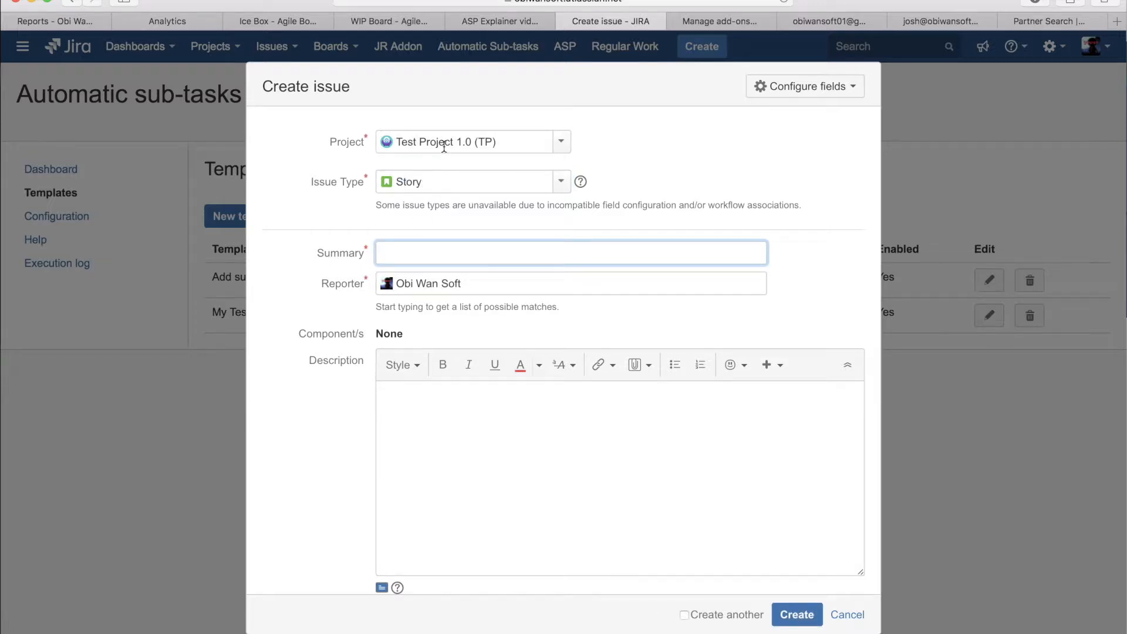
click(495, 144)
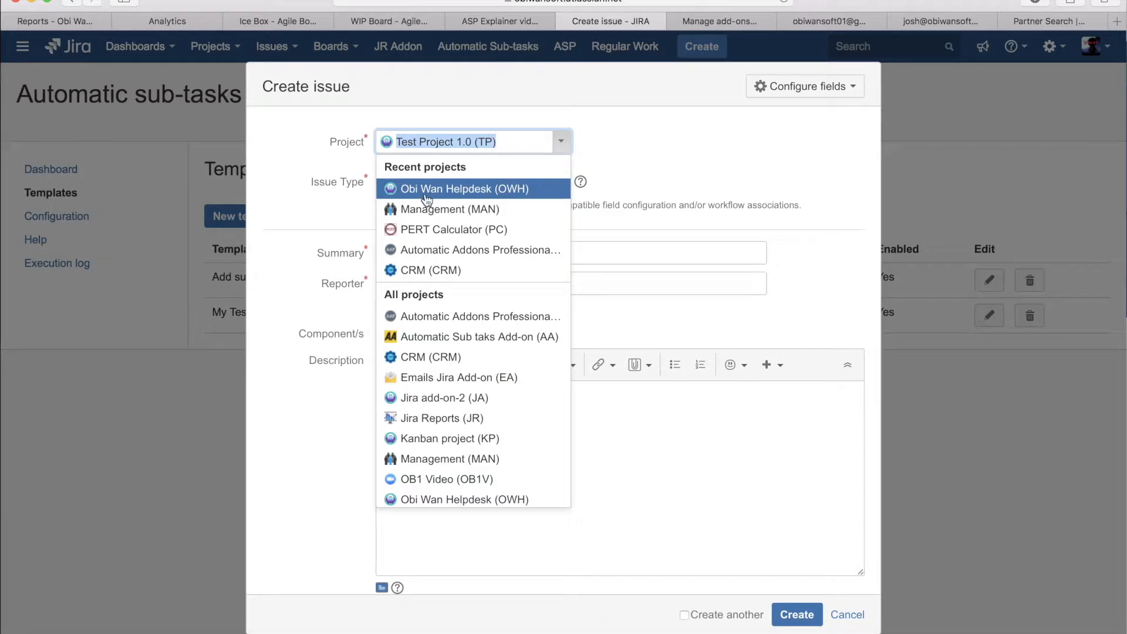
click(491, 113)
click(433, 184)
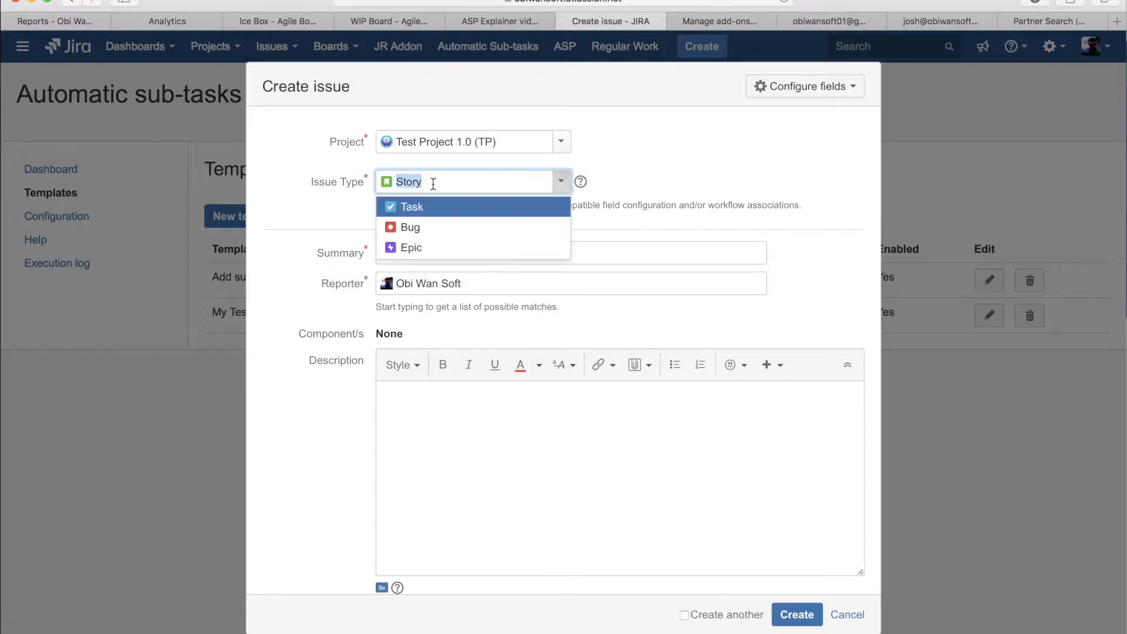
click(312, 181)
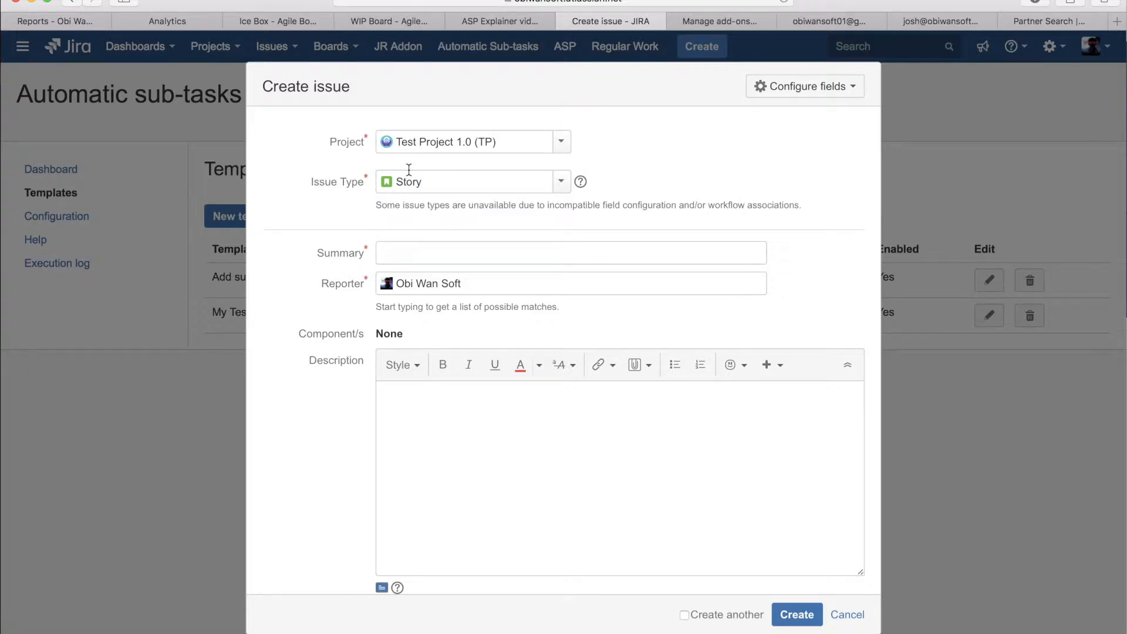
Step: Enter "Test Feature development" as the story's summary and create the issue
click(402, 246)
text(Test )
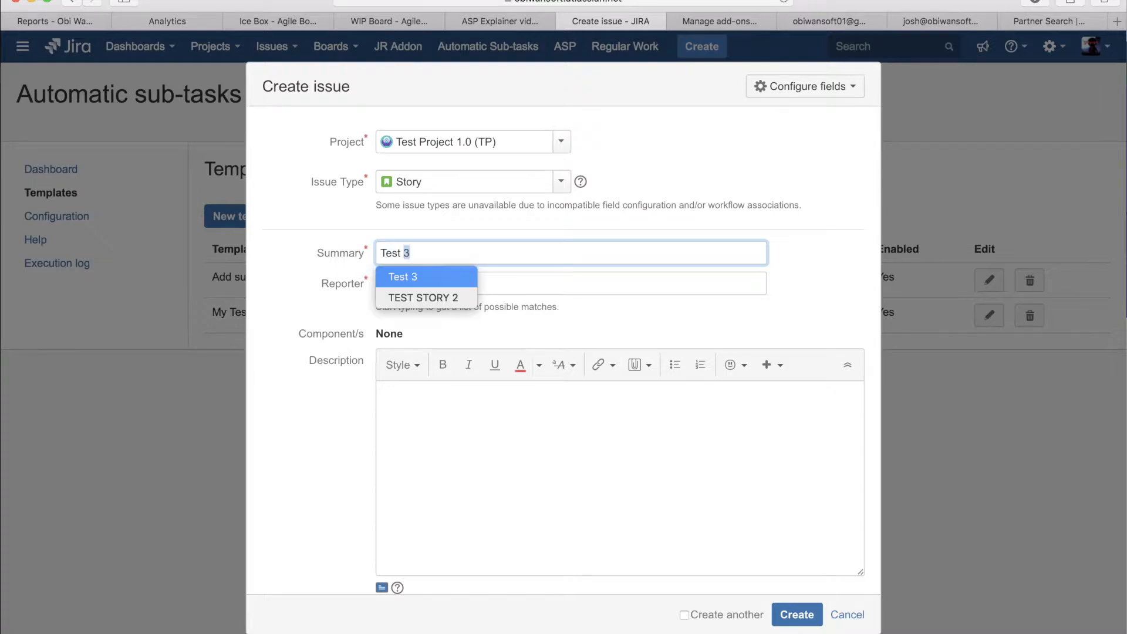
text(Feature development)
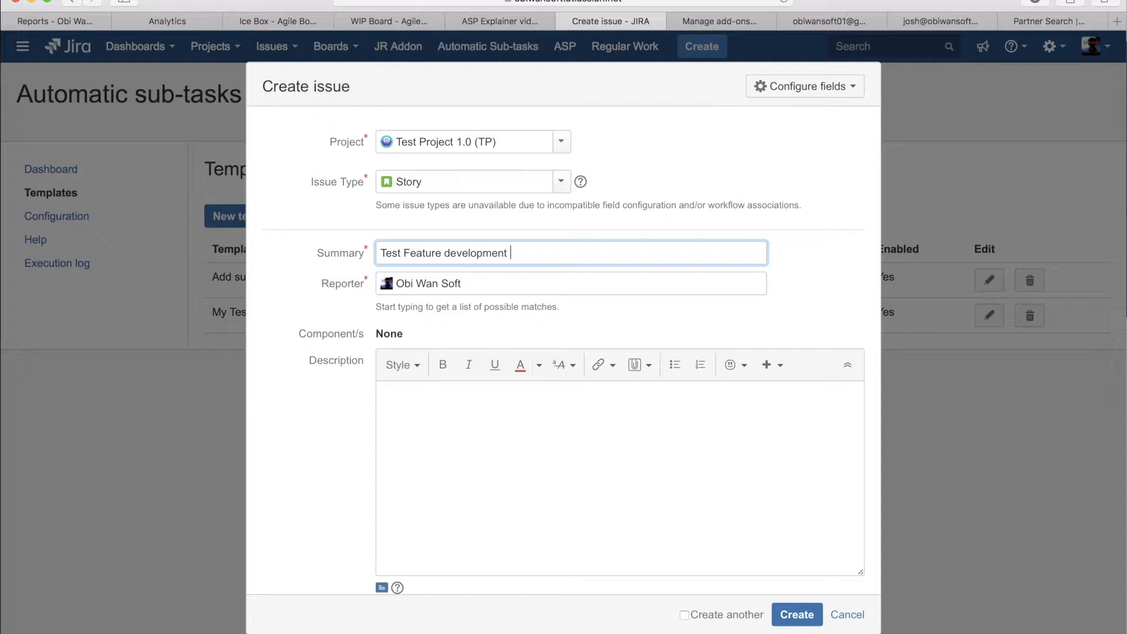
key(Return)
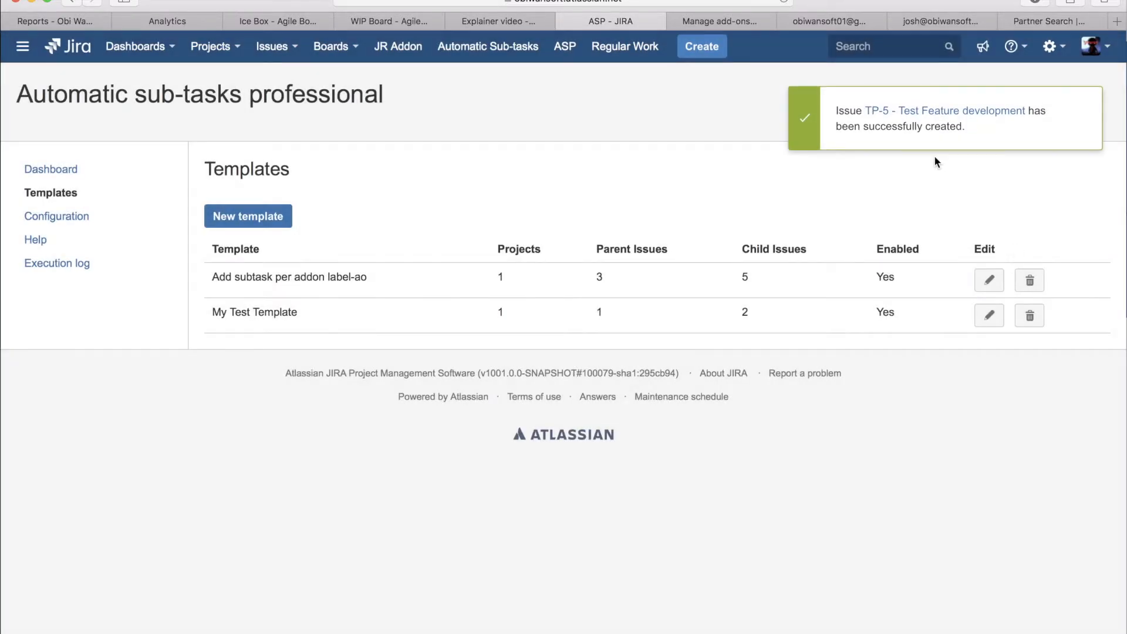
Step: Open the newly created Test Feature development issue in a separate browser tab to view its sub-tasks
super+click(938, 116)
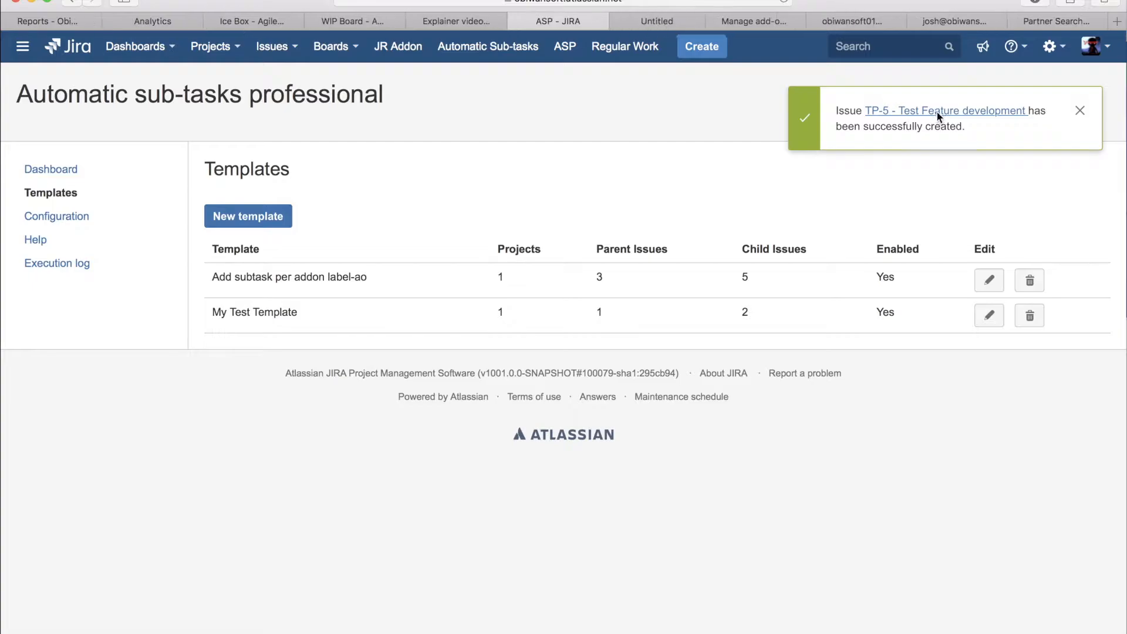
click(663, 23)
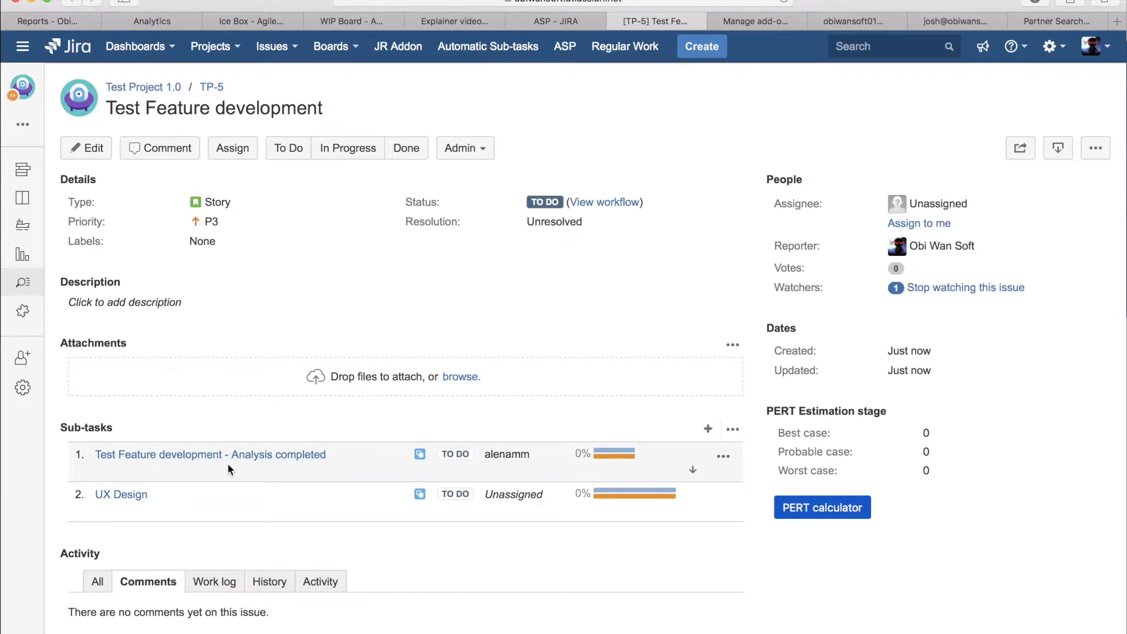
Step: Check the summaries, assignees and remaining estimates of the sub-tasks under the Test Feature development story
drag(332, 454, 229, 453)
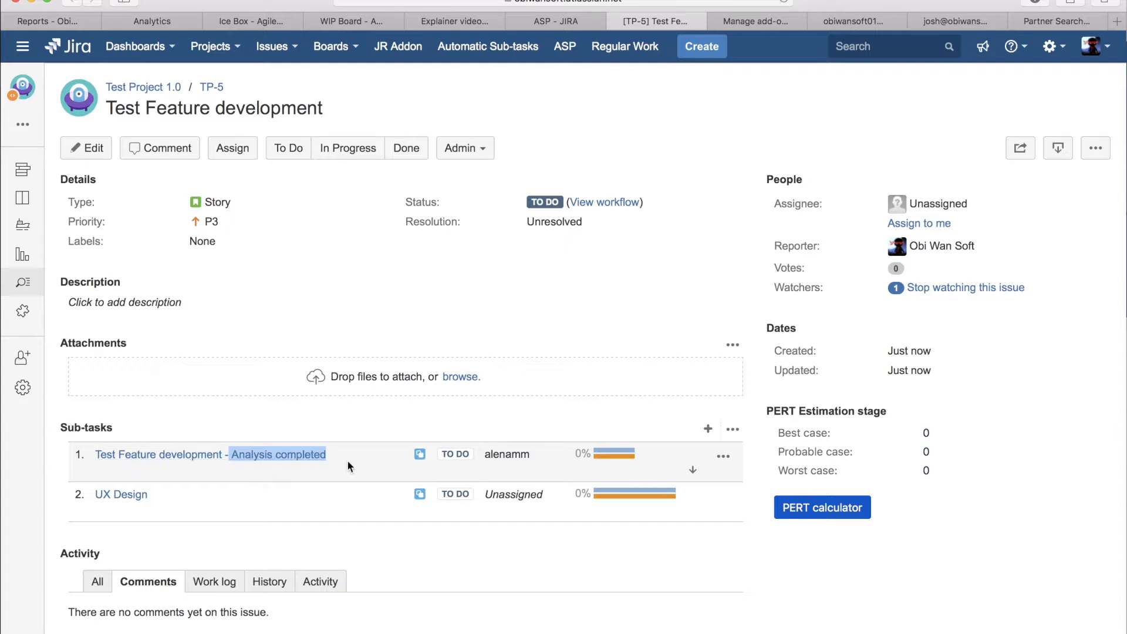
click(393, 452)
mouse_move(505, 456)
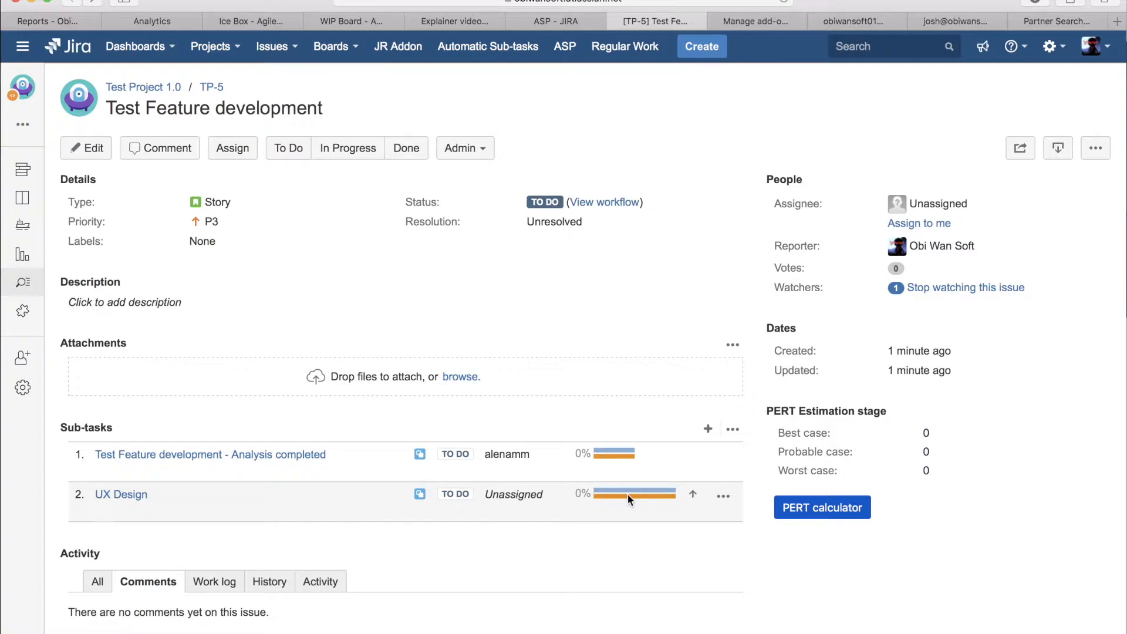
mouse_move(628, 494)
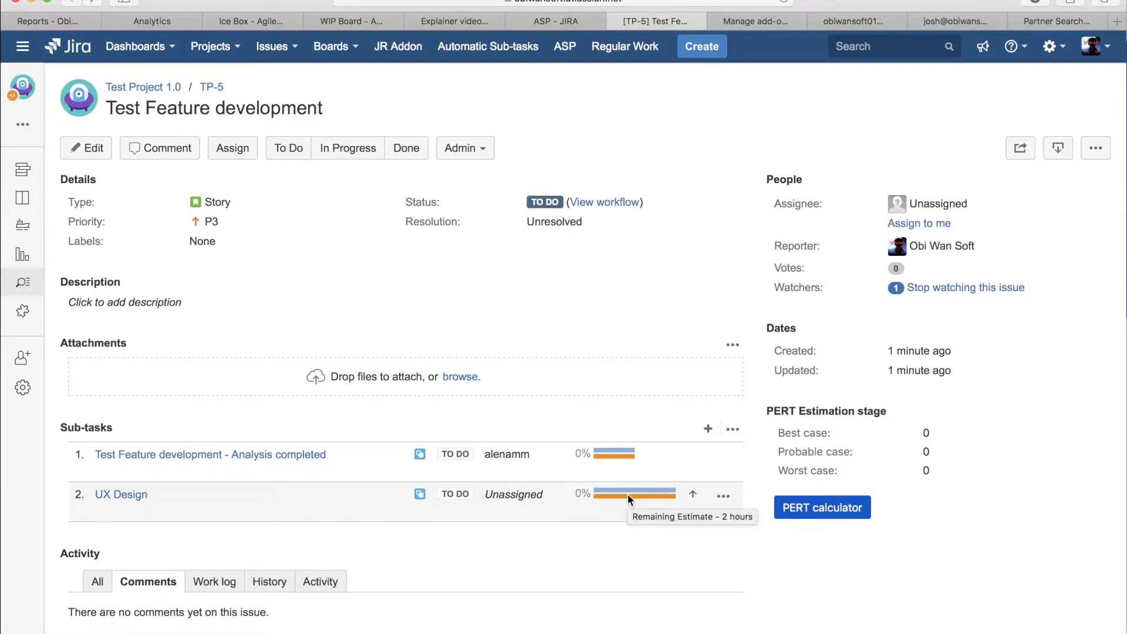
Step: Switch back to the Automatic sub-tasks templates list and open My Test Template for editing
click(617, 21)
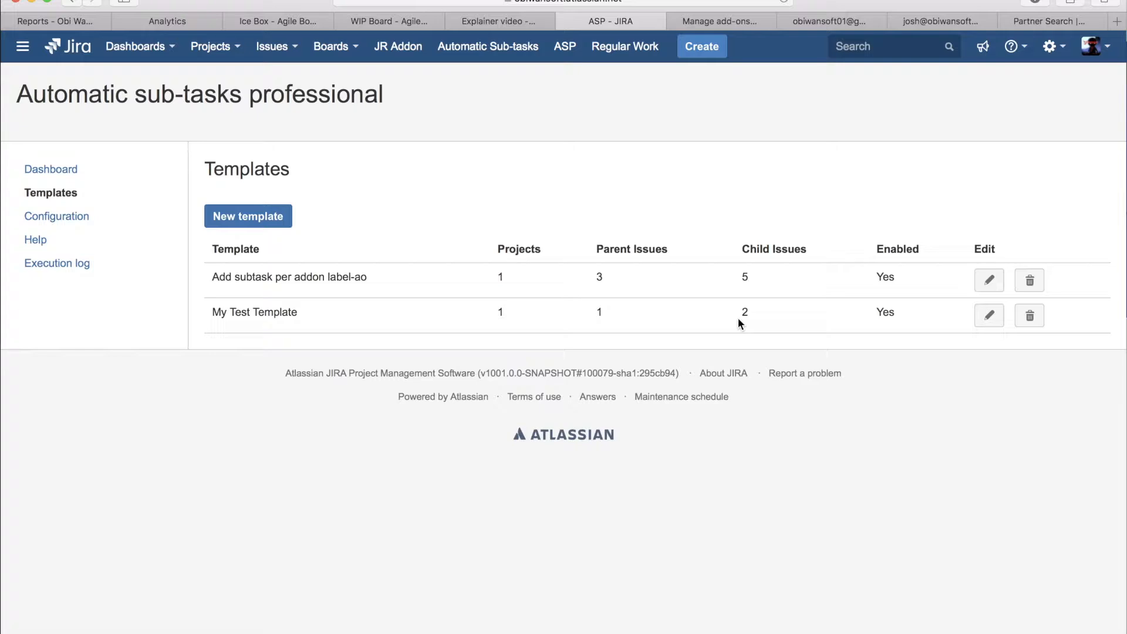
double_click(264, 312)
click(455, 310)
click(990, 315)
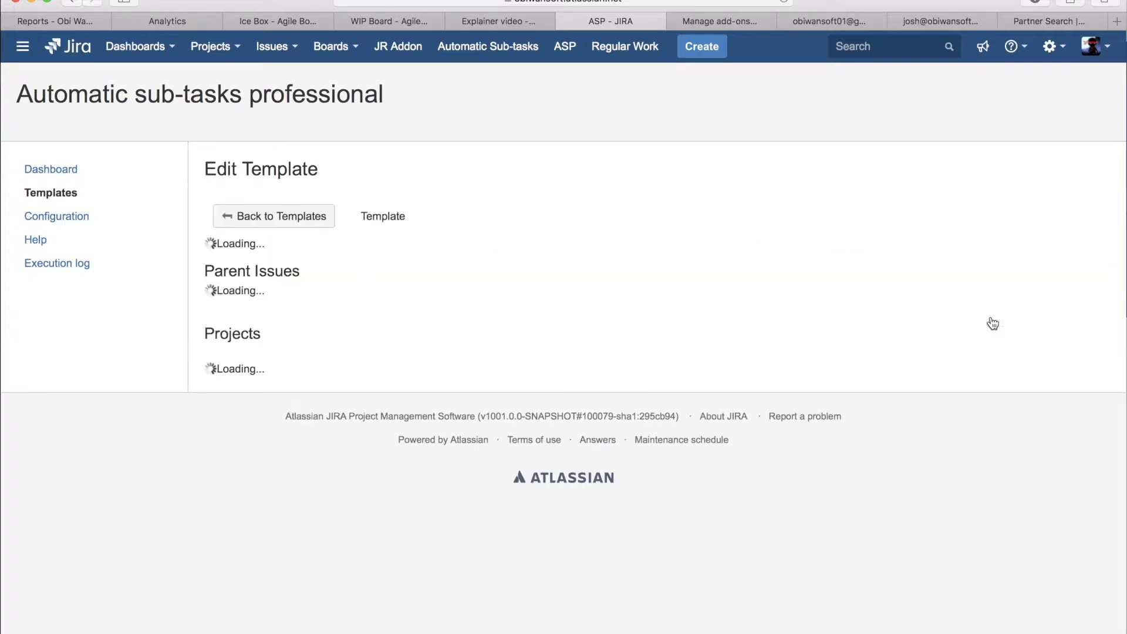
Step: Add the Management project to the template's projects and dismiss the notice about its issue types
scroll(705, 350, down, 2)
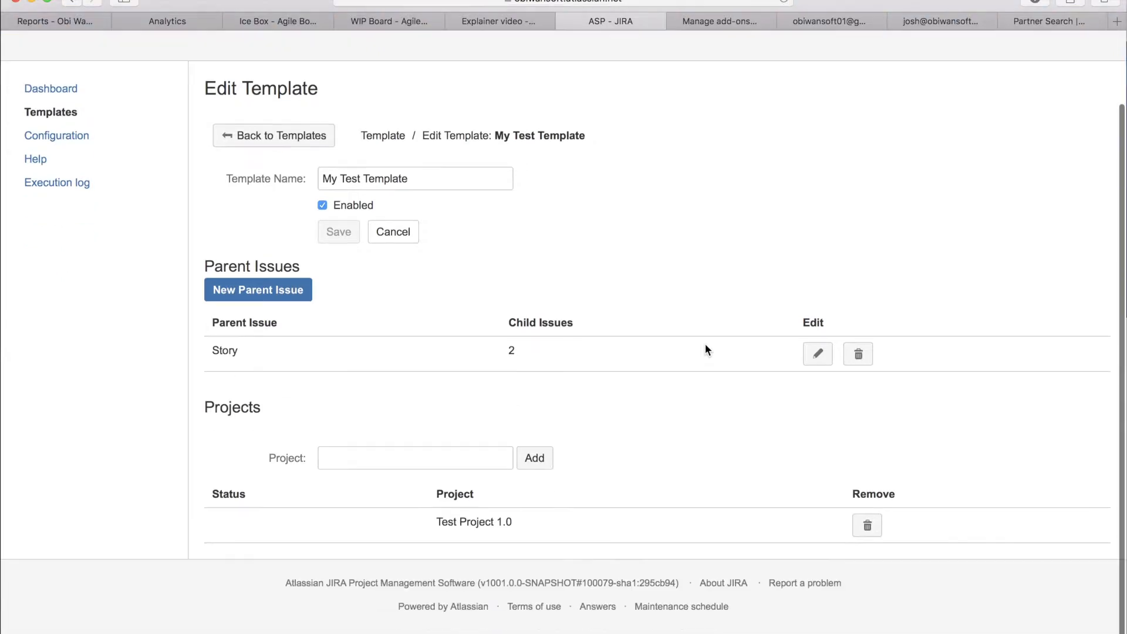
click(413, 459)
text(mana)
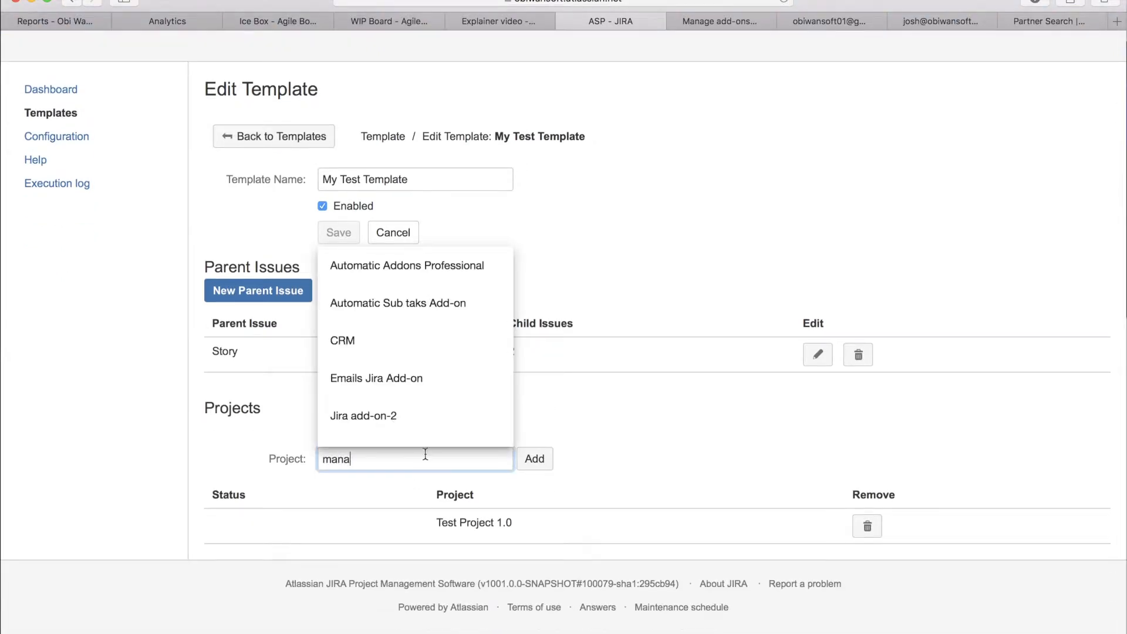
click(432, 390)
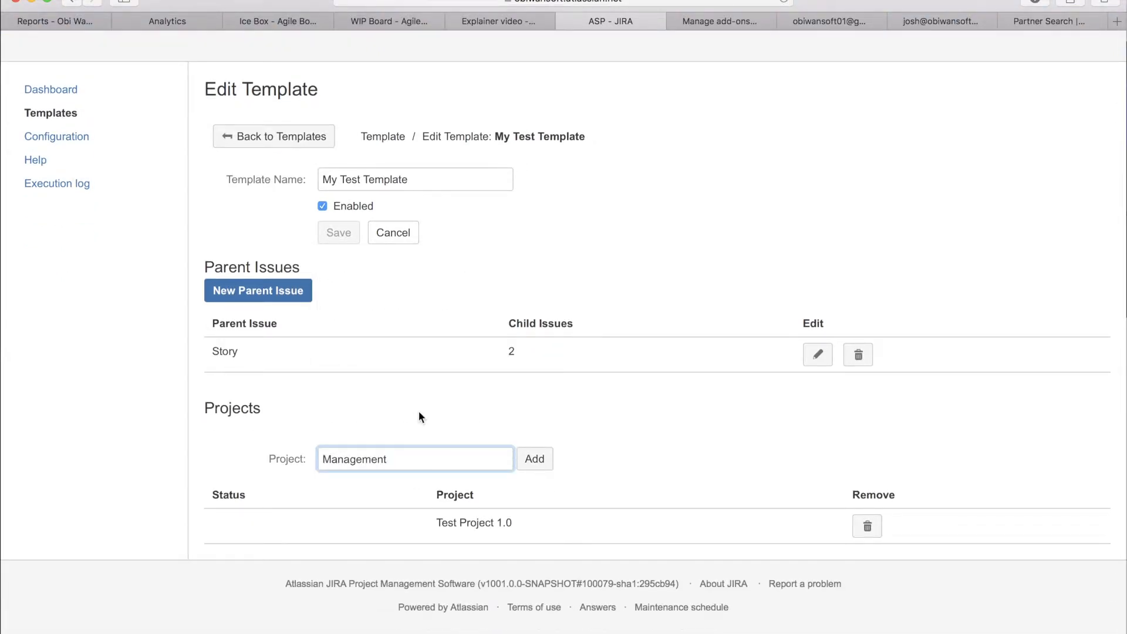
click(549, 471)
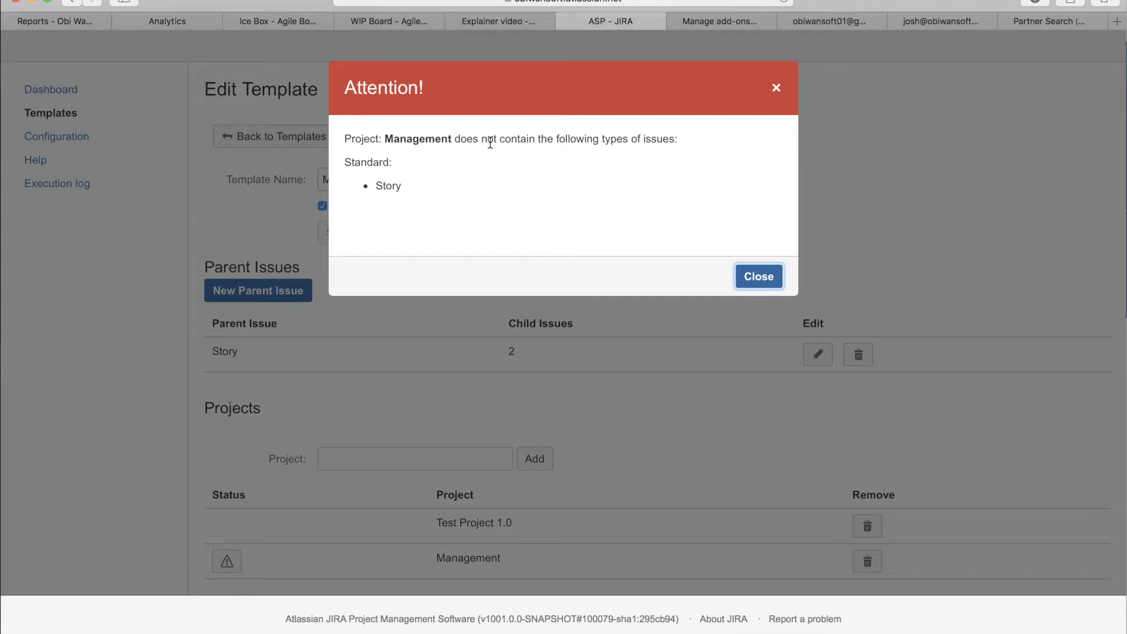
click(659, 141)
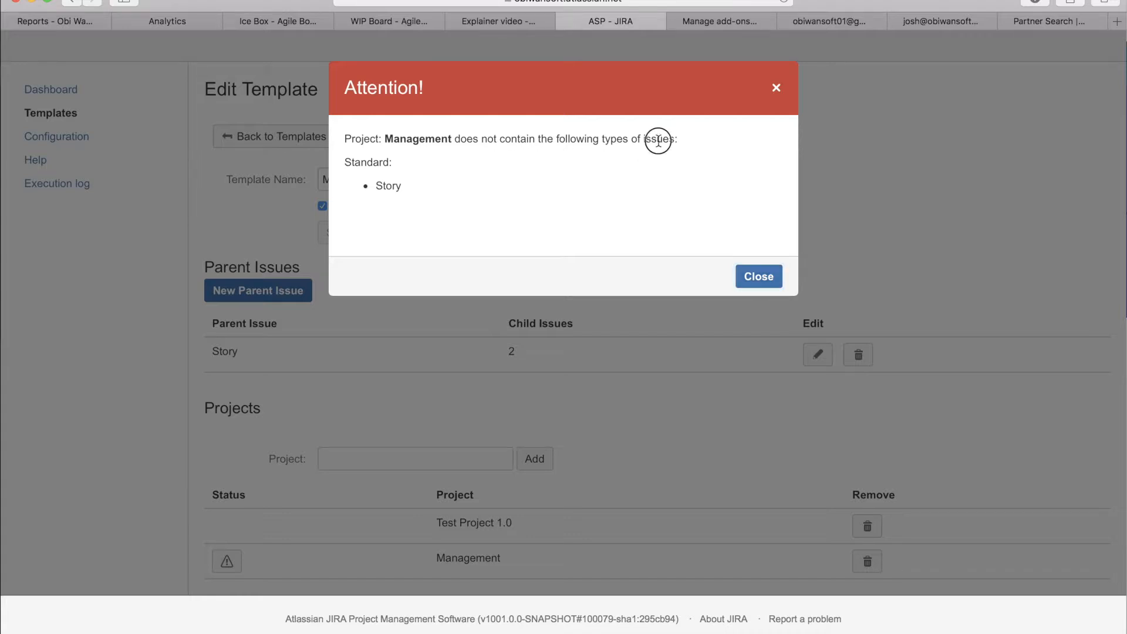
double_click(359, 162)
double_click(385, 185)
click(758, 282)
Step: Examine the template's projects list, checking the Management entry and its status
scroll(659, 419, down, 2)
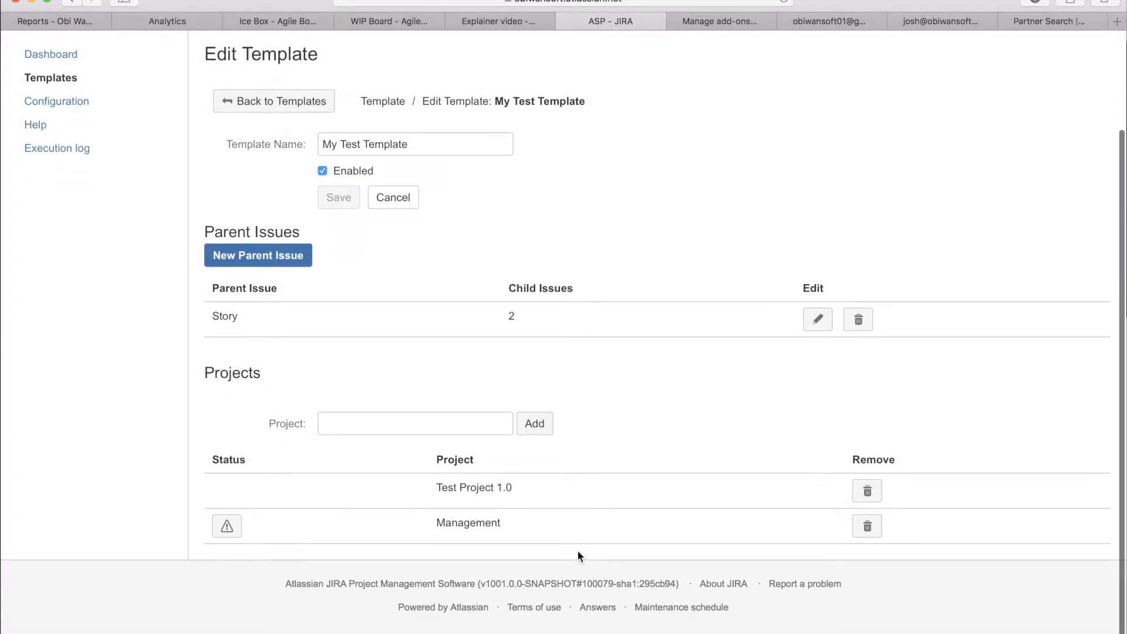
double_click(473, 523)
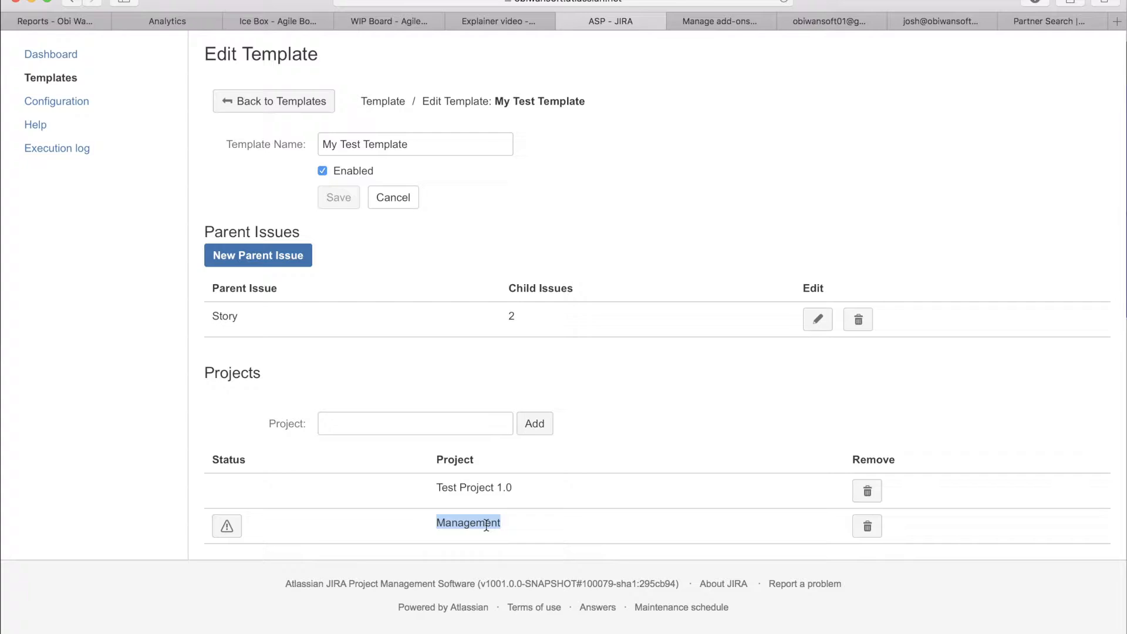
click(517, 521)
drag(516, 521, 395, 521)
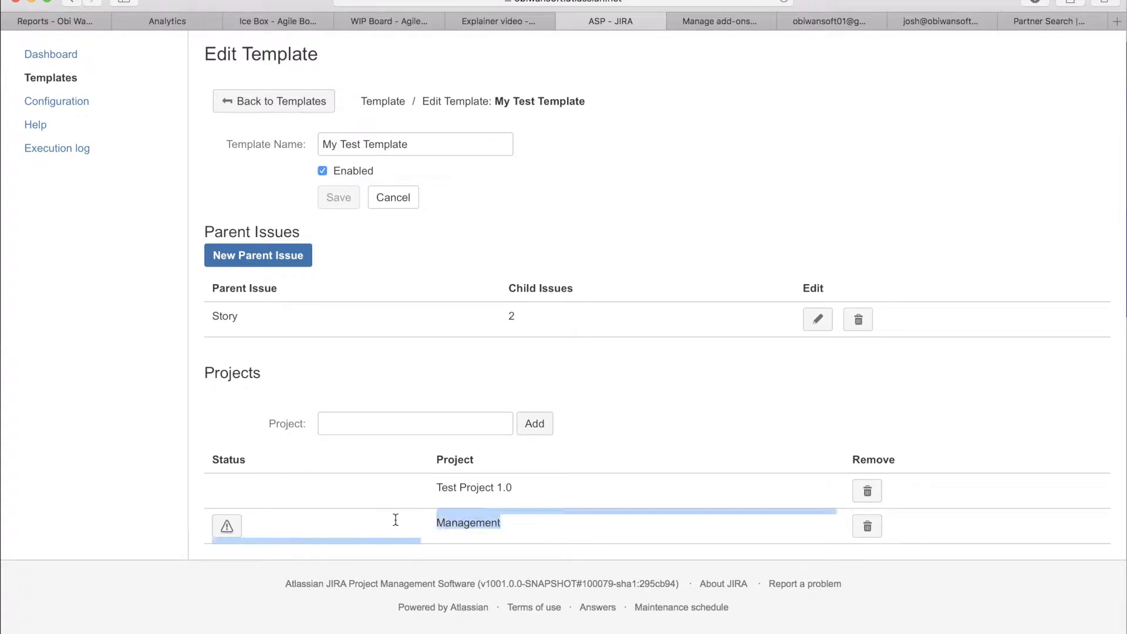
click(155, 488)
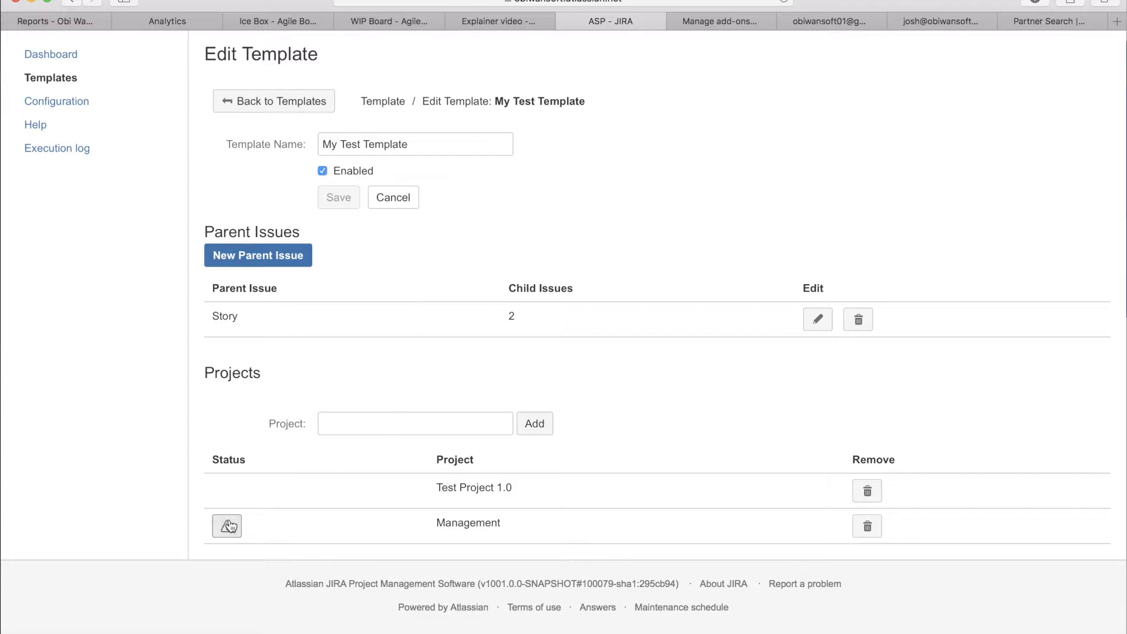
double_click(239, 374)
scroll(239, 374, up, 3)
scroll(239, 374, down, 3)
click(273, 513)
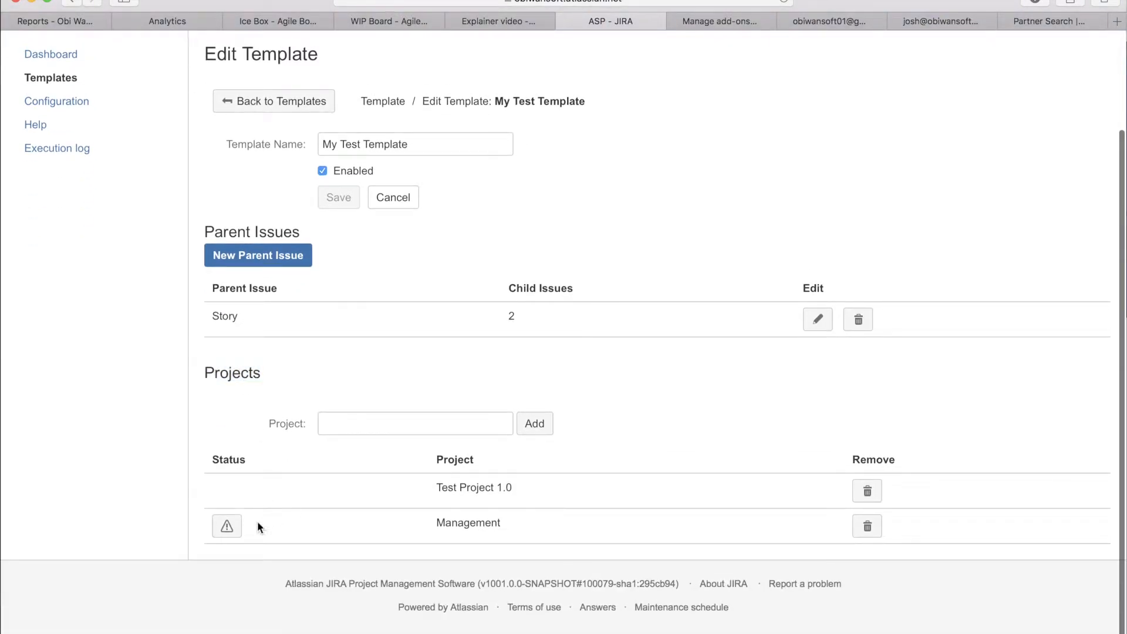
mouse_move(235, 539)
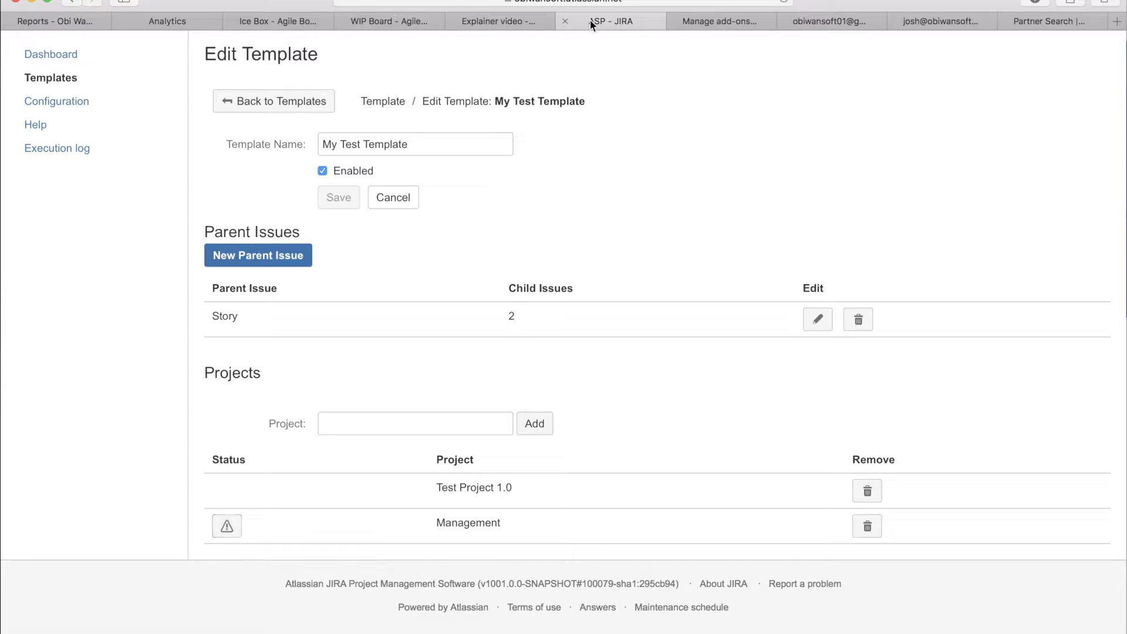
scroll(598, 362, up, 3)
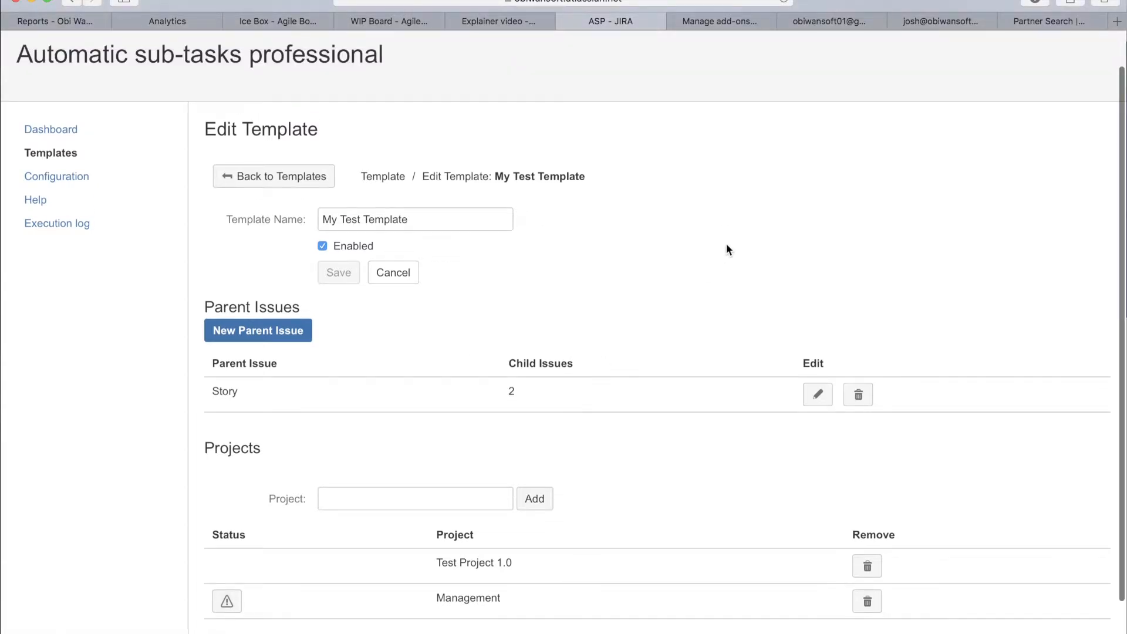
Step: Return to the templates list and reopen My Test Template for editing
click(251, 177)
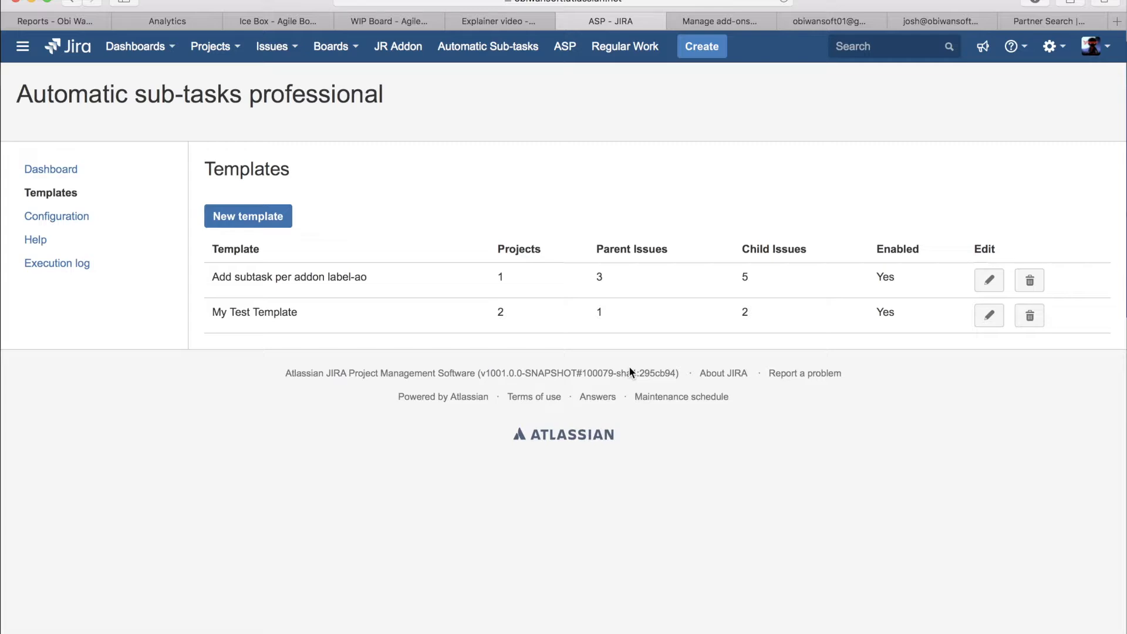
triple_click(241, 312)
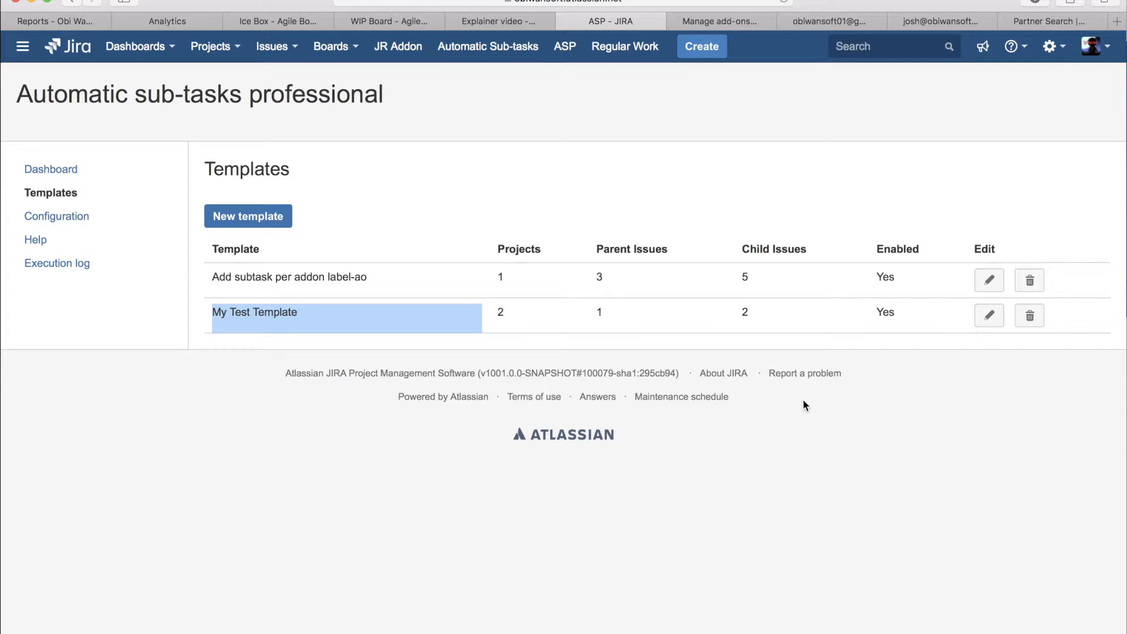
click(931, 339)
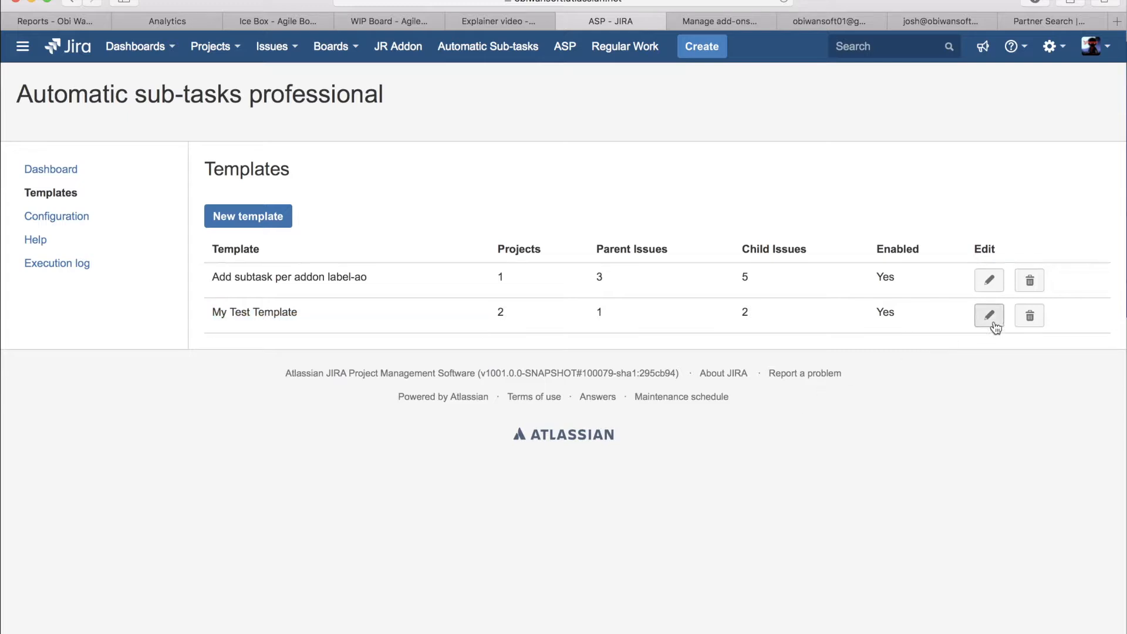
click(992, 322)
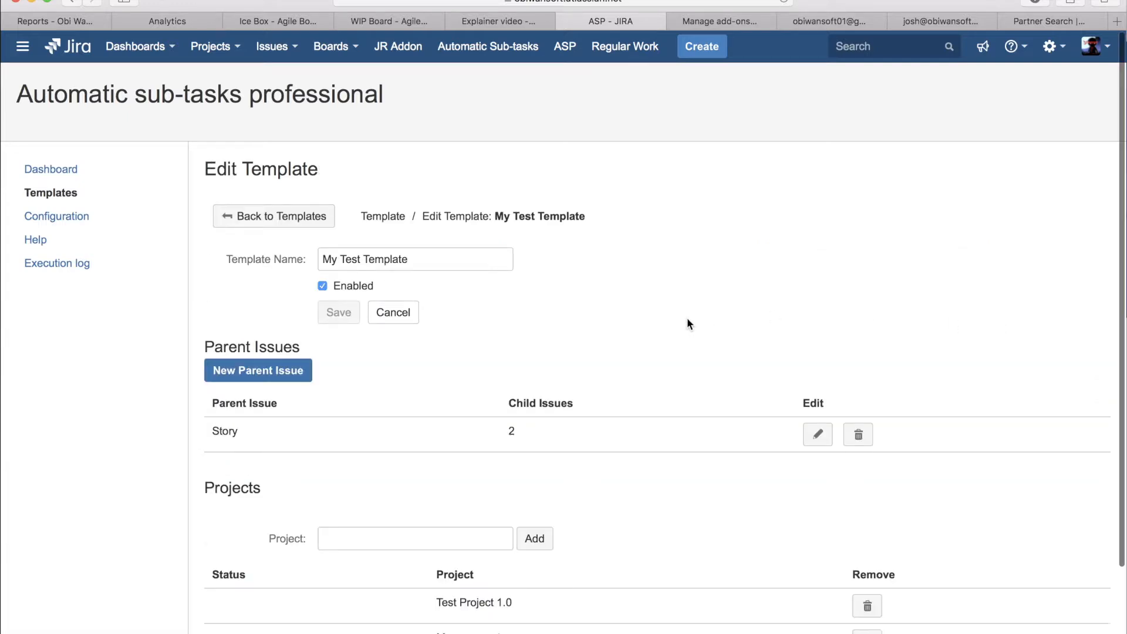
Step: Check the Story parent issue and its child issue count in the template, and open it for editing
scroll(688, 323, down, 2)
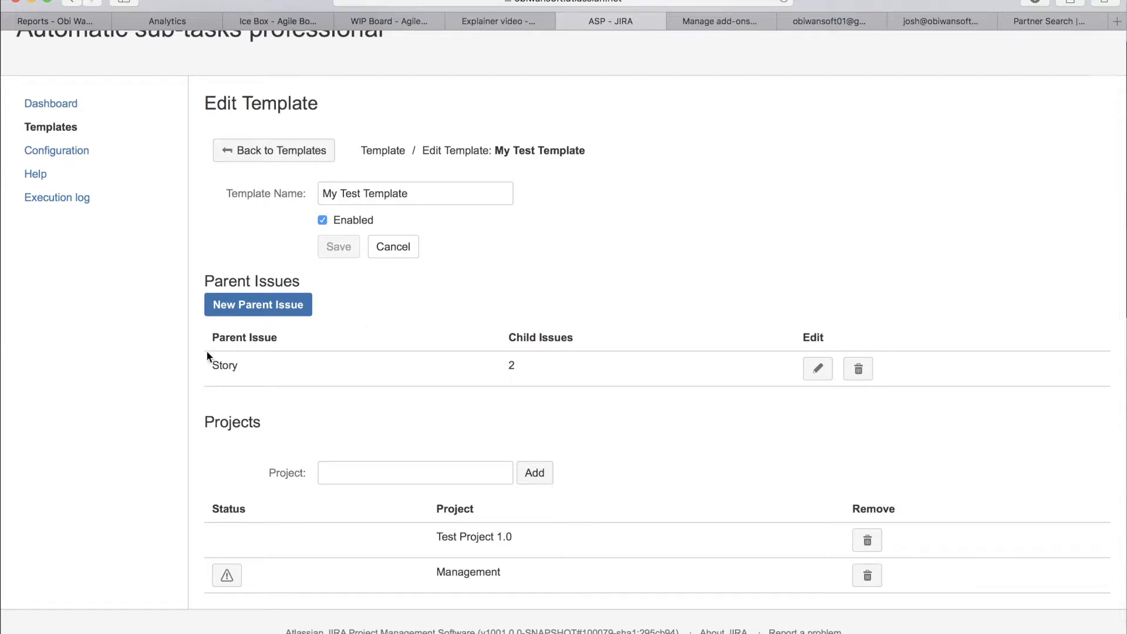
double_click(228, 366)
click(293, 367)
double_click(219, 367)
triple_click(502, 367)
double_click(510, 367)
click(551, 367)
click(818, 365)
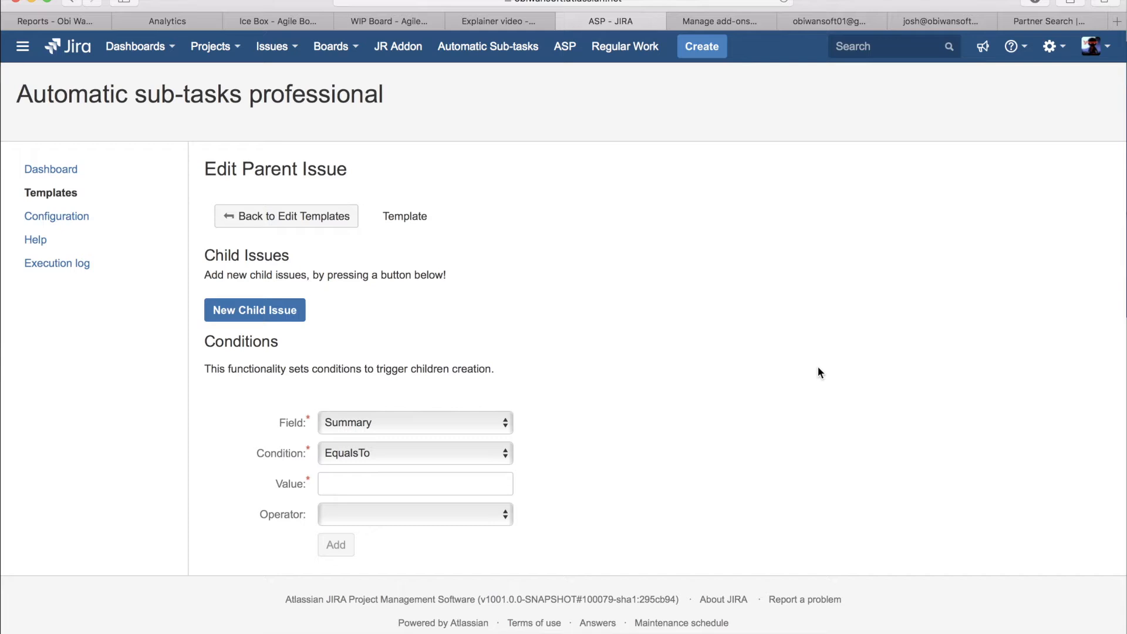
Step: Add a trigger condition to the Story parent issue with field Summary, condition Contains and value AG
scroll(441, 341, down, 5)
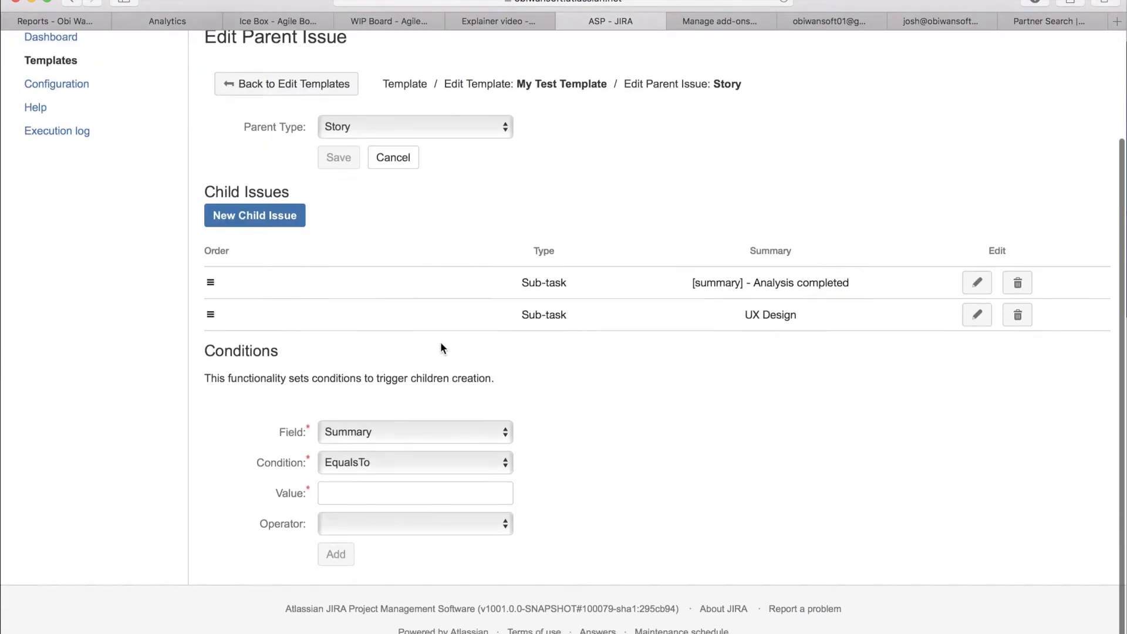
scroll(366, 285, down, 1)
double_click(242, 326)
click(574, 375)
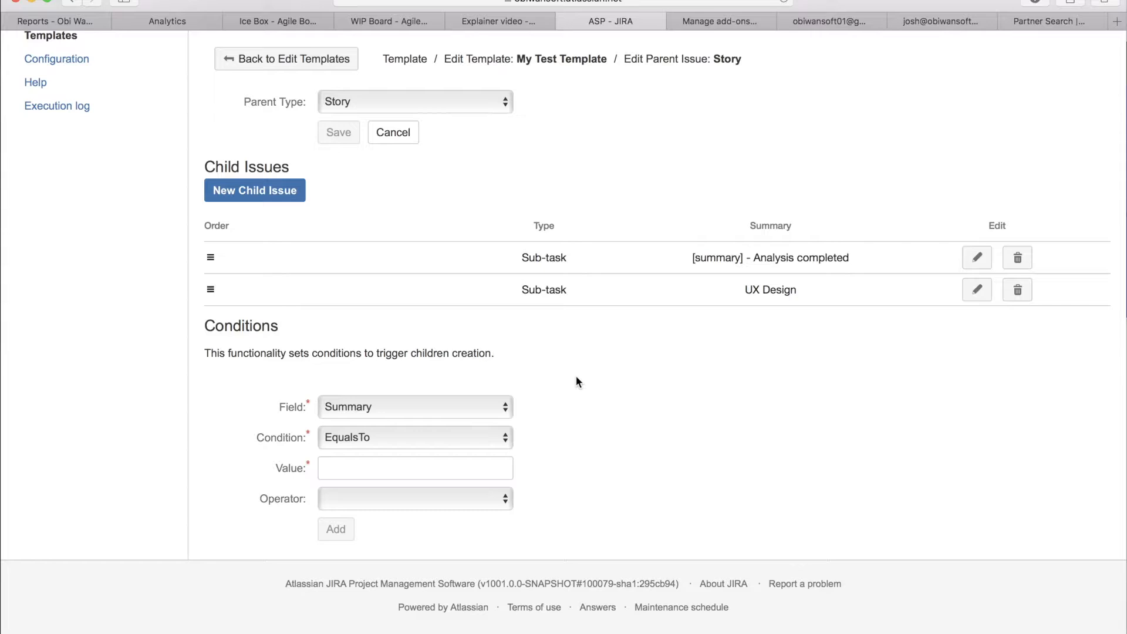
triple_click(486, 354)
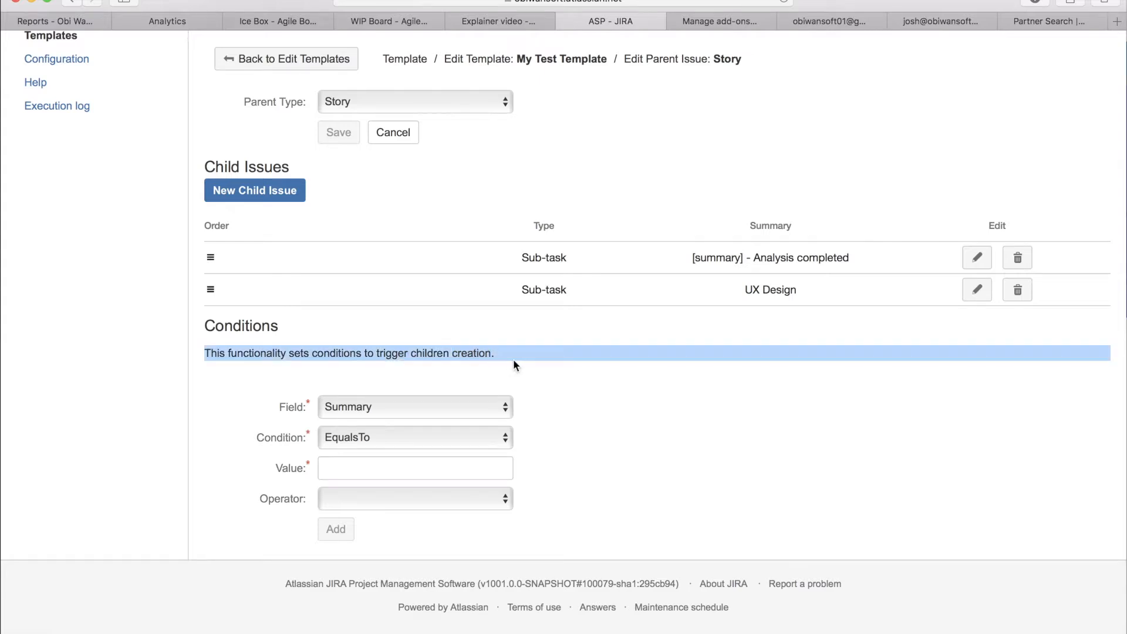
click(759, 417)
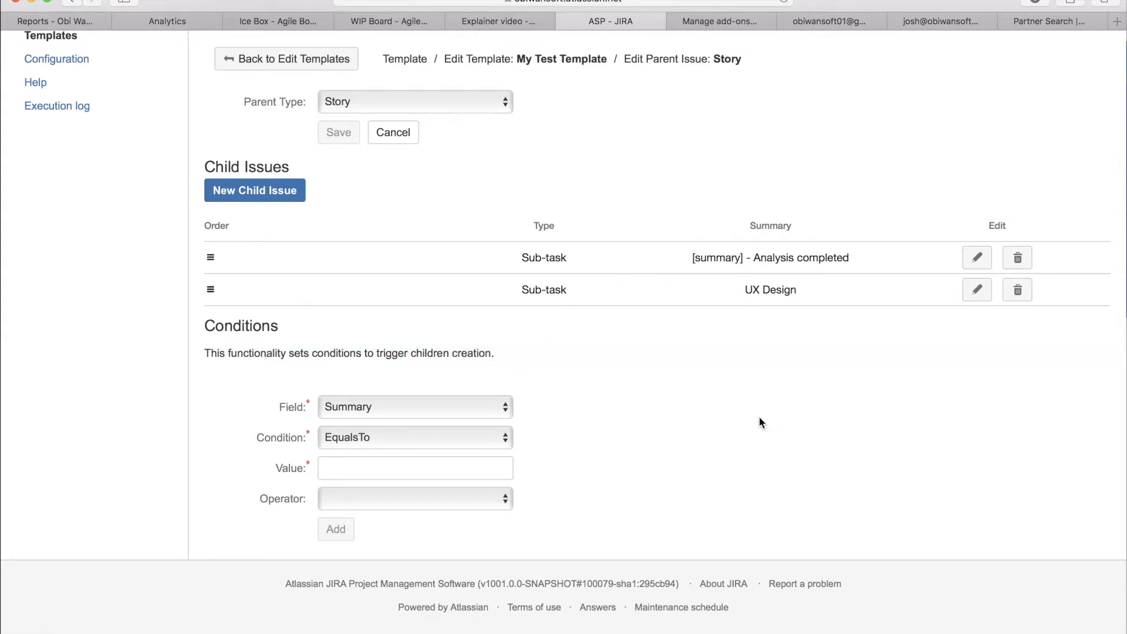
click(506, 413)
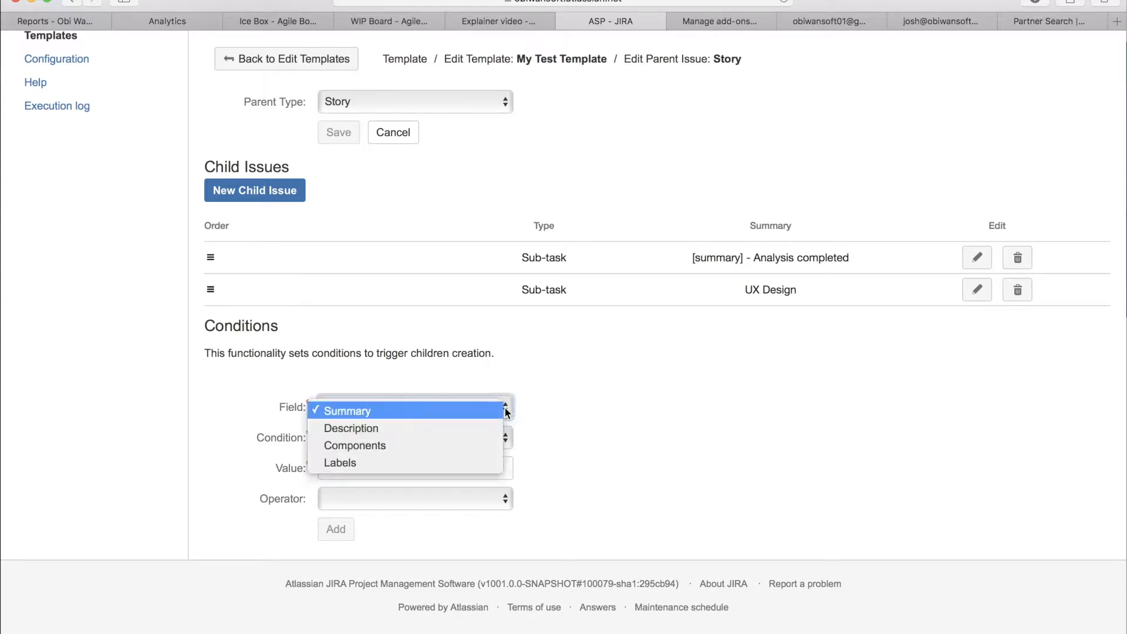
click(372, 411)
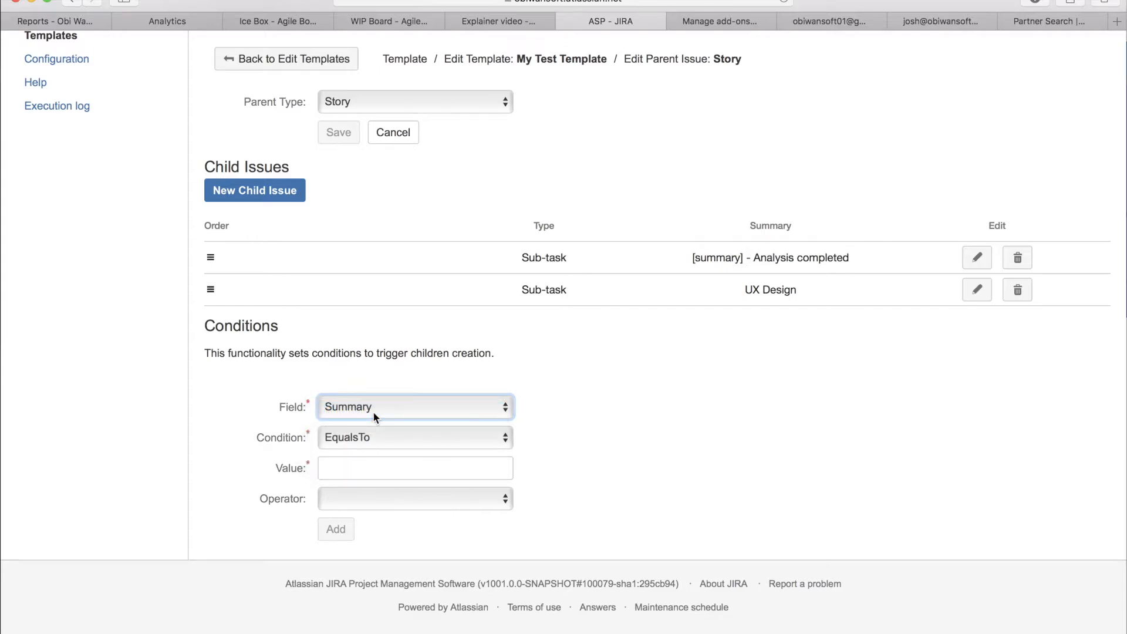
click(354, 443)
click(318, 456)
click(364, 466)
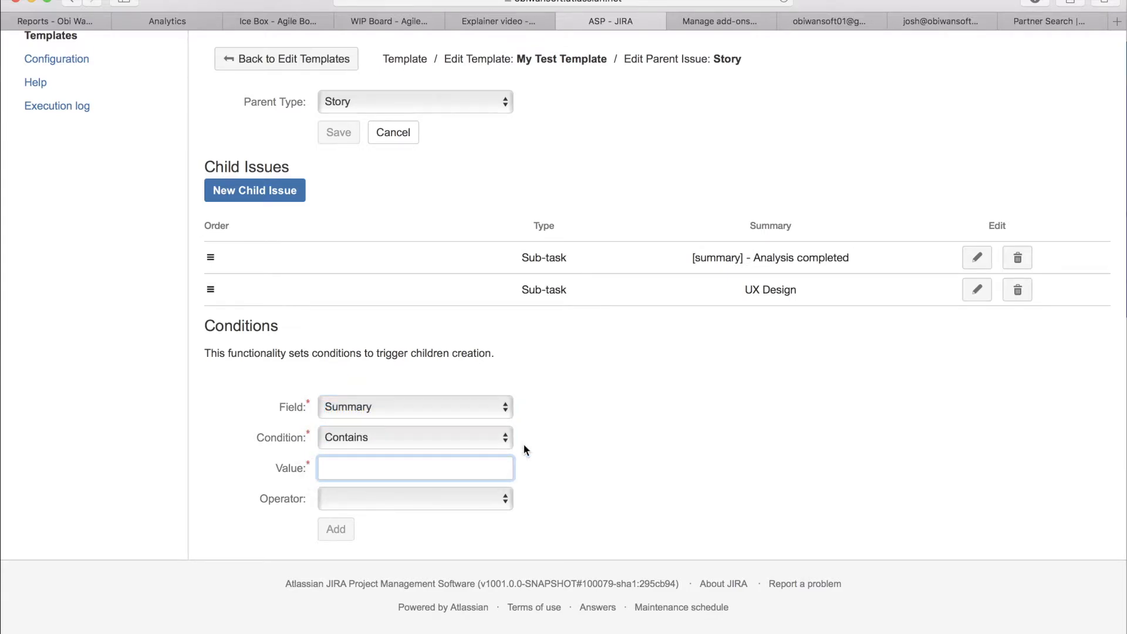
text(AG)
click(335, 528)
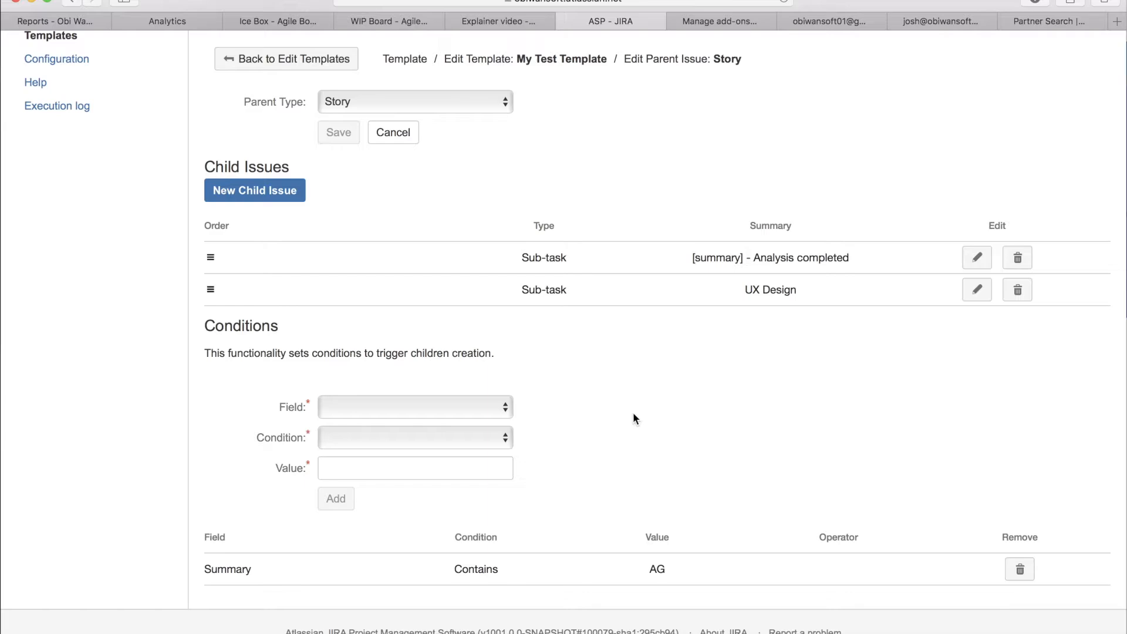
Step: Create a Story in Test Project 1.0 with the summary "Test story 2" and open it in a separate browser tab
scroll(633, 414, up, 5)
click(708, 57)
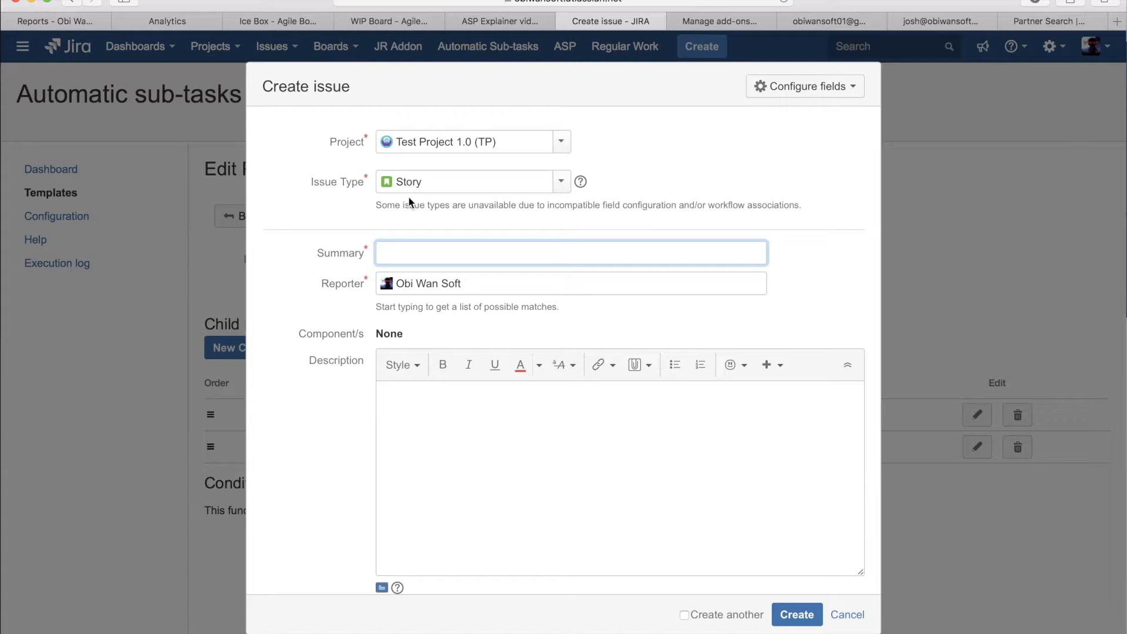
text(Test story 2)
key(Return)
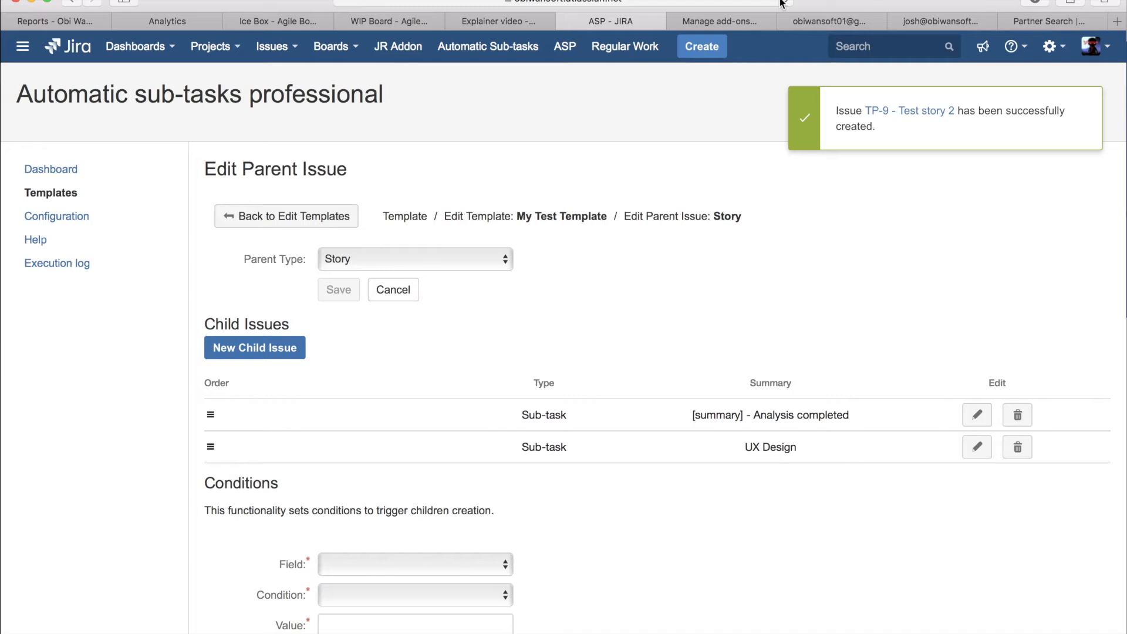
super+click(900, 111)
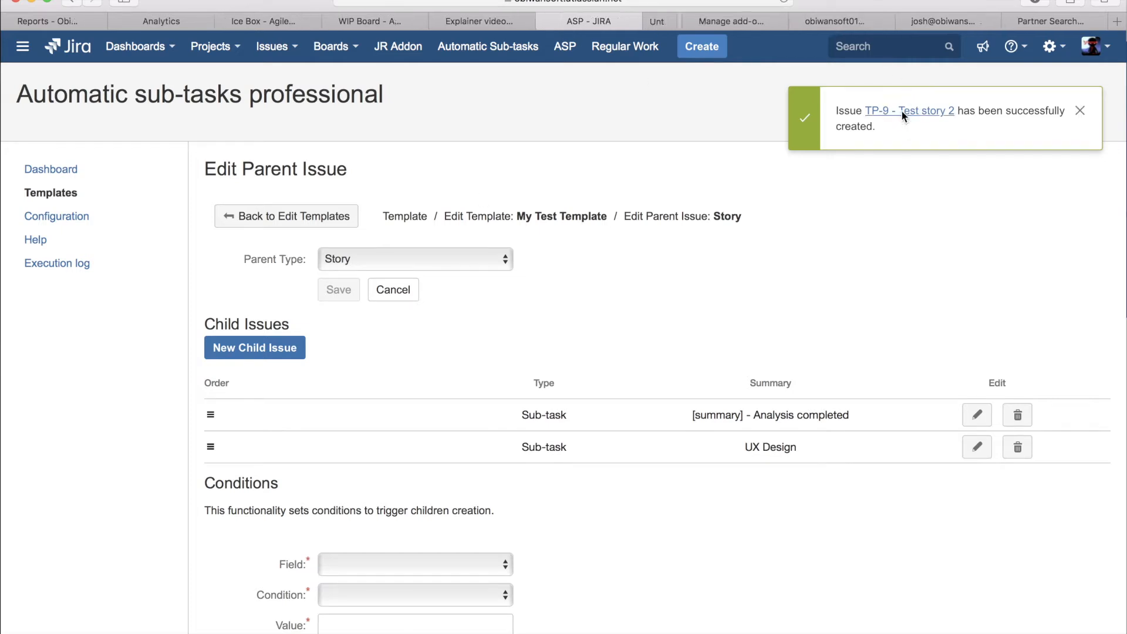
click(664, 24)
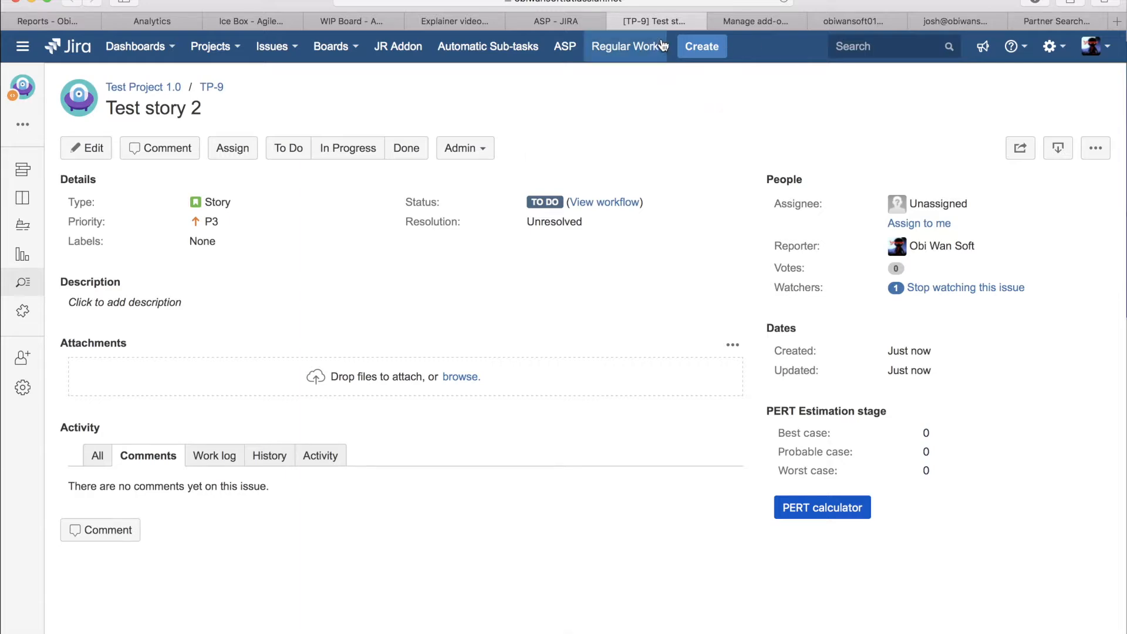
Step: Close the Test story 2 tab and check the Summary condition on the Story parent issue
click(615, 21)
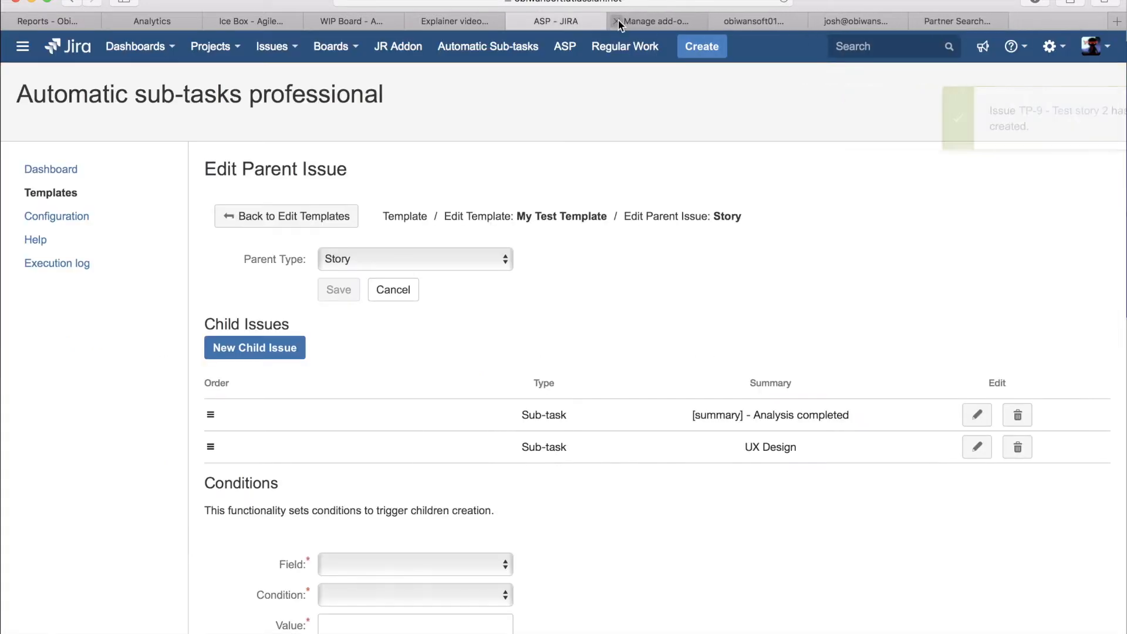
scroll(738, 333, down, 5)
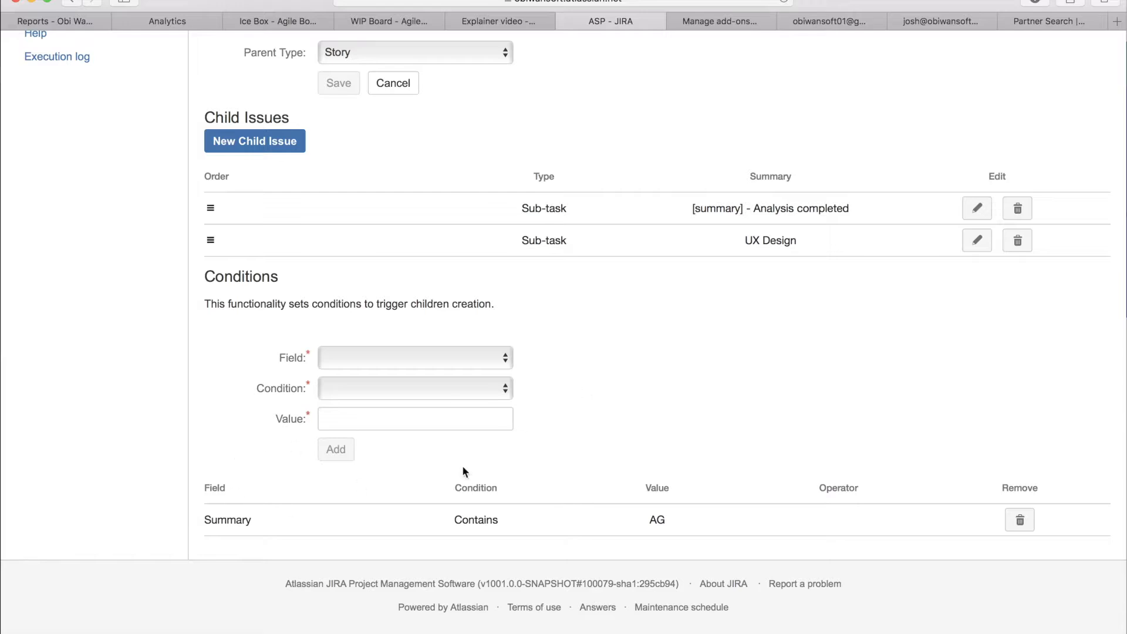
double_click(662, 523)
scroll(686, 524, up, 5)
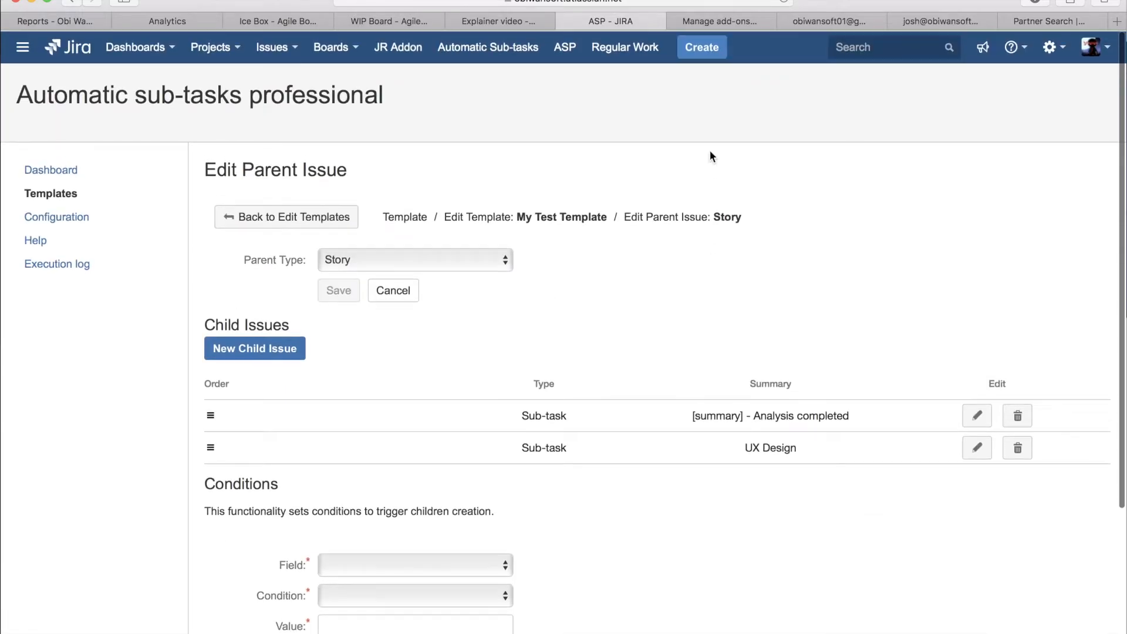
Step: Create a Story in Test Project 1.0 with the summary "Test story 4 AG", check it in a separate browser tab, and close that tab
click(701, 47)
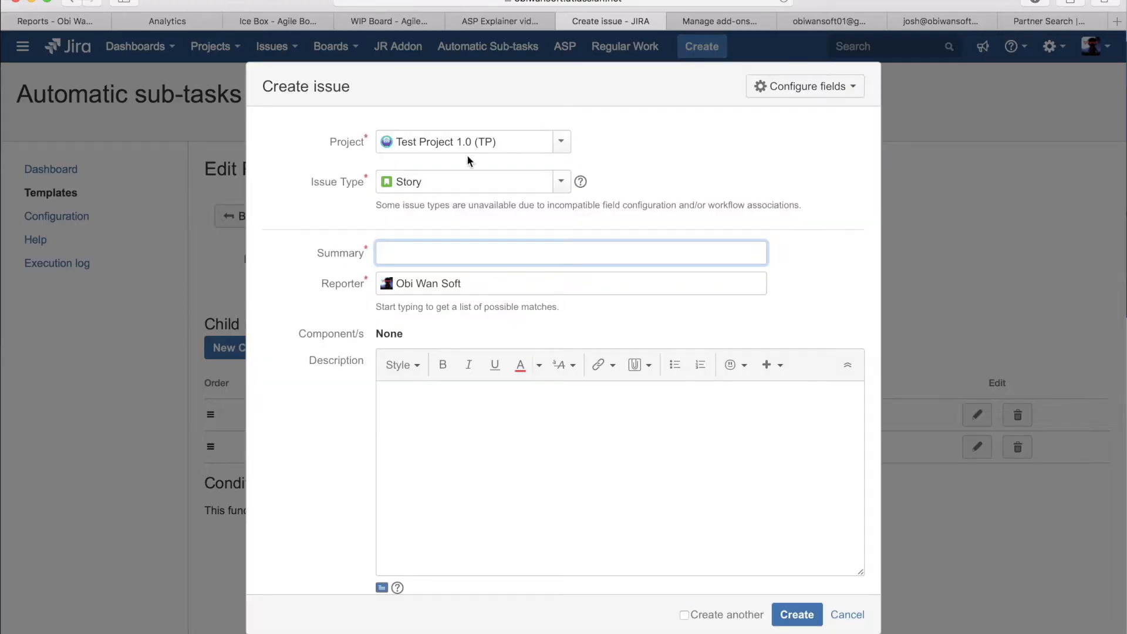
text(Test story 4 AG)
key(Return)
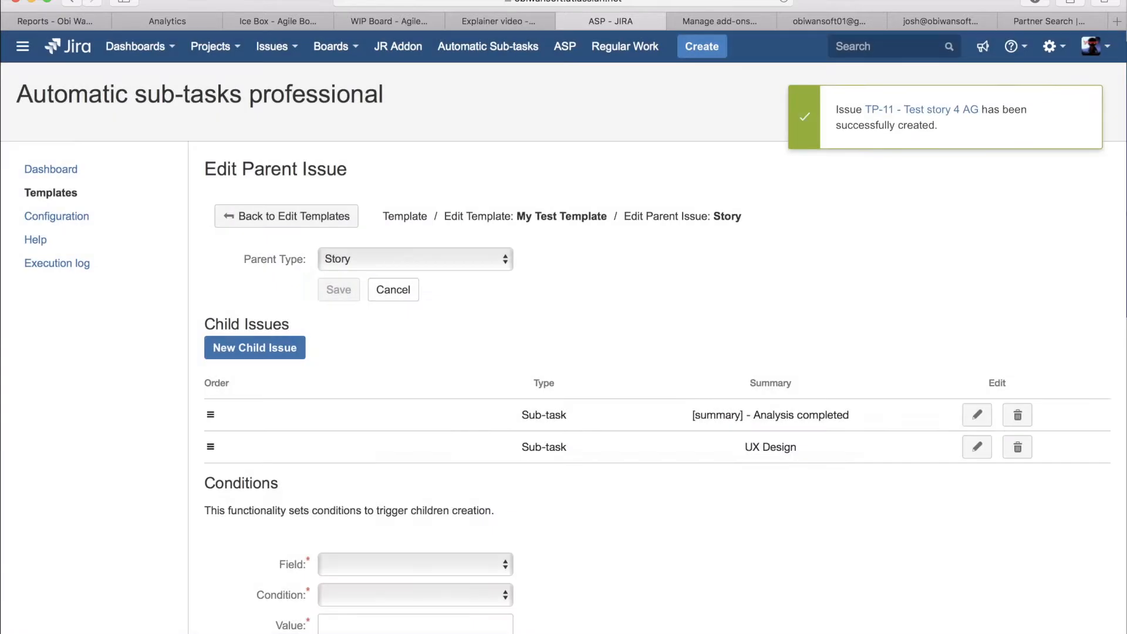
super+click(934, 112)
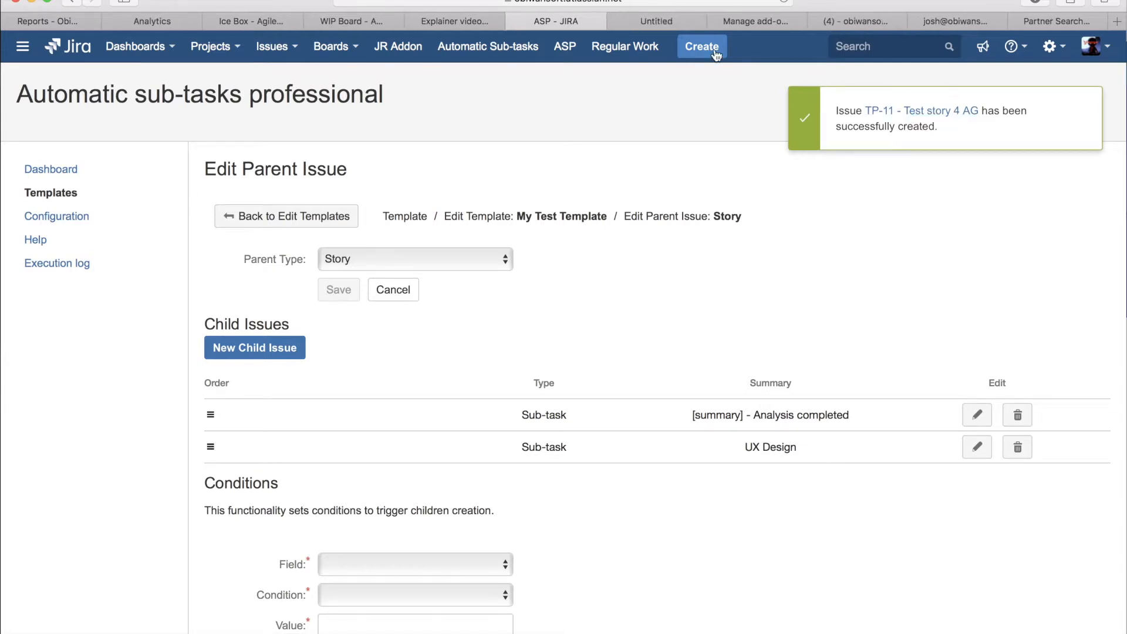
click(663, 21)
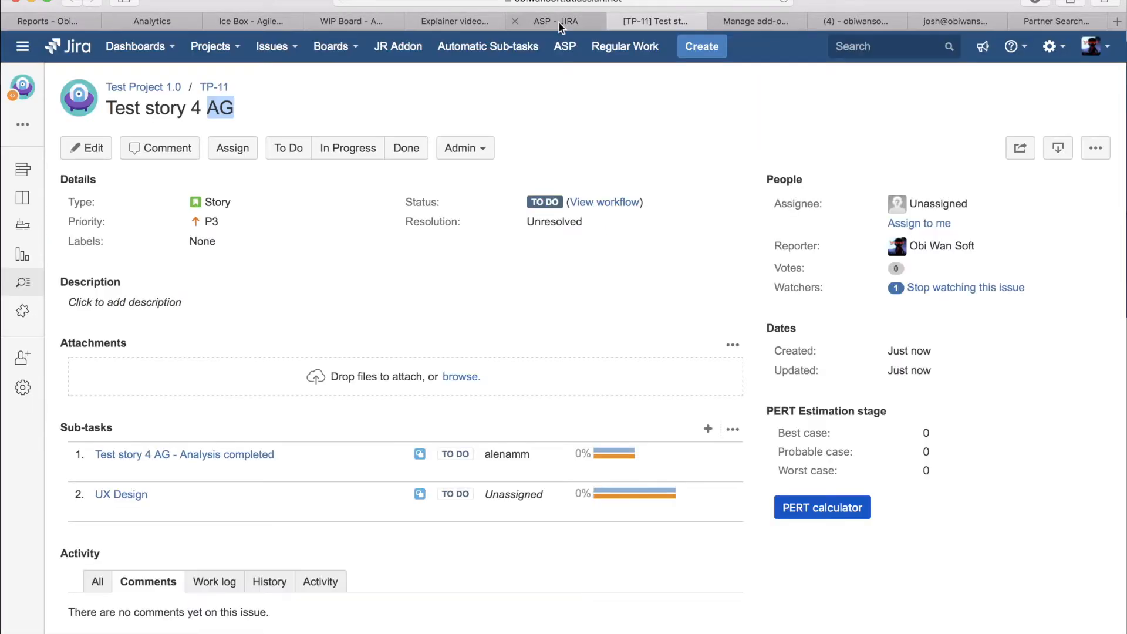
click(617, 23)
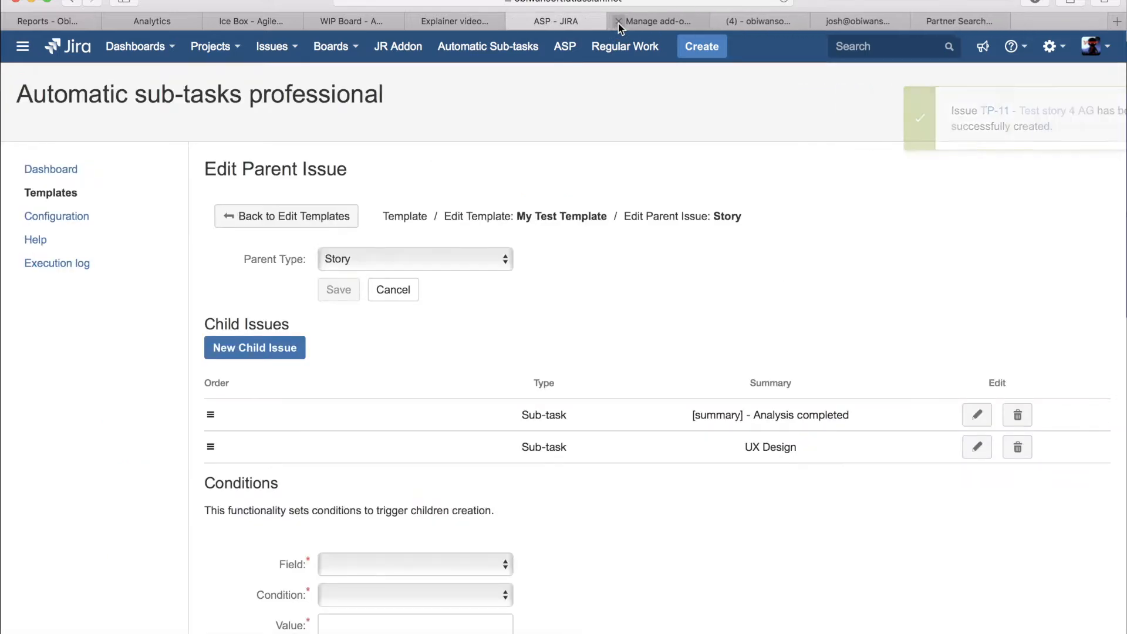
click(562, 22)
Step: Explore the field and condition options for another trigger condition, including Components with Contains, without adding one
scroll(477, 263, down, 5)
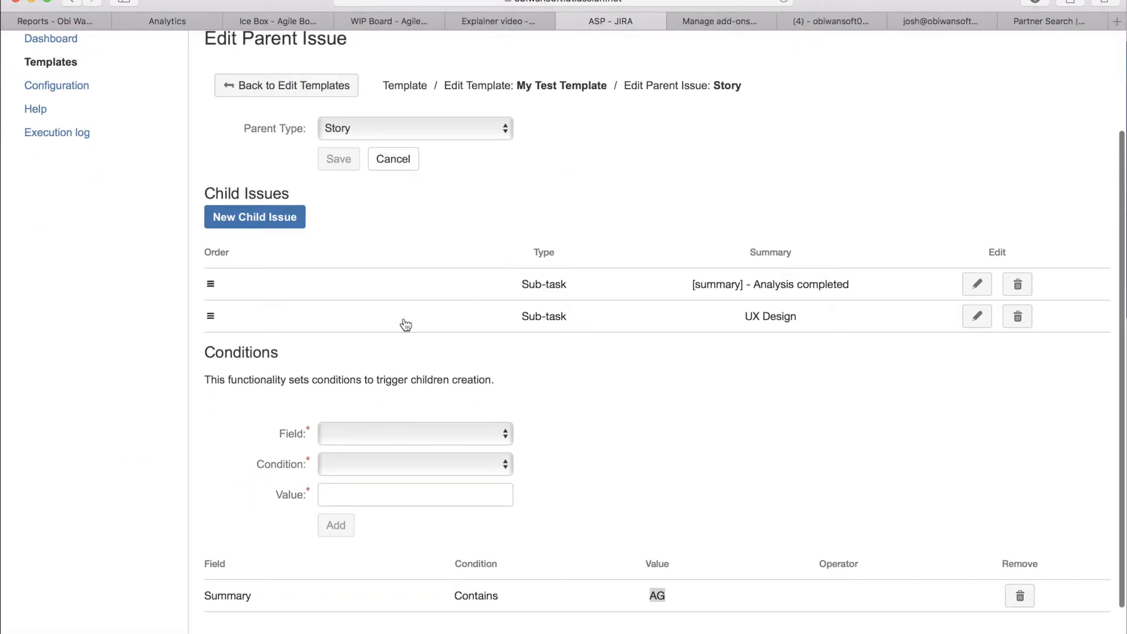
click(359, 441)
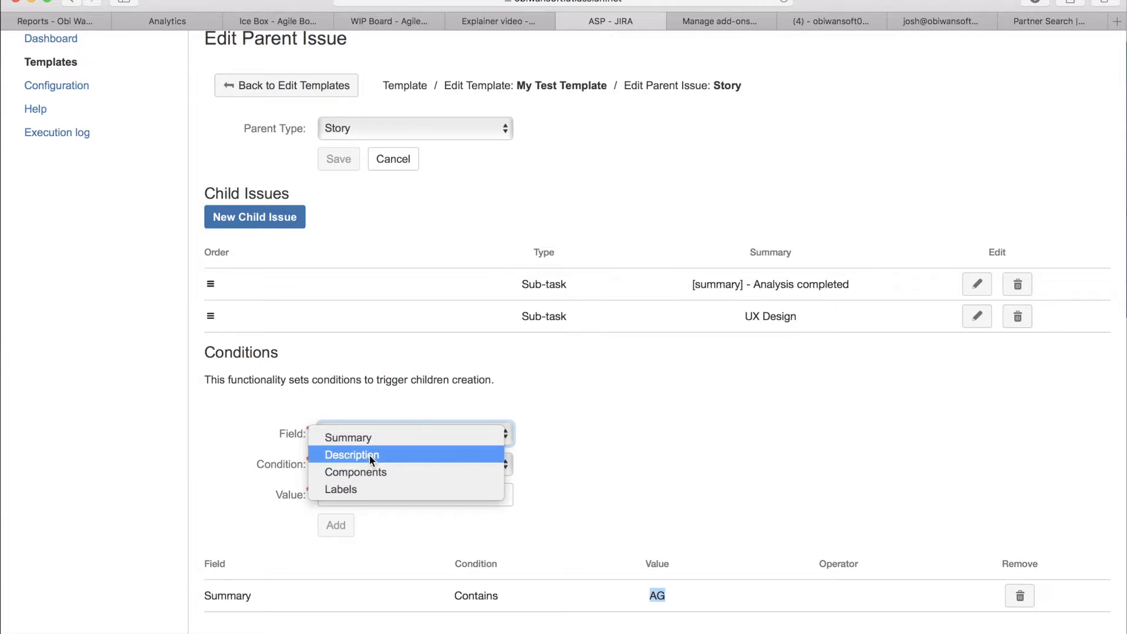
click(375, 471)
click(404, 459)
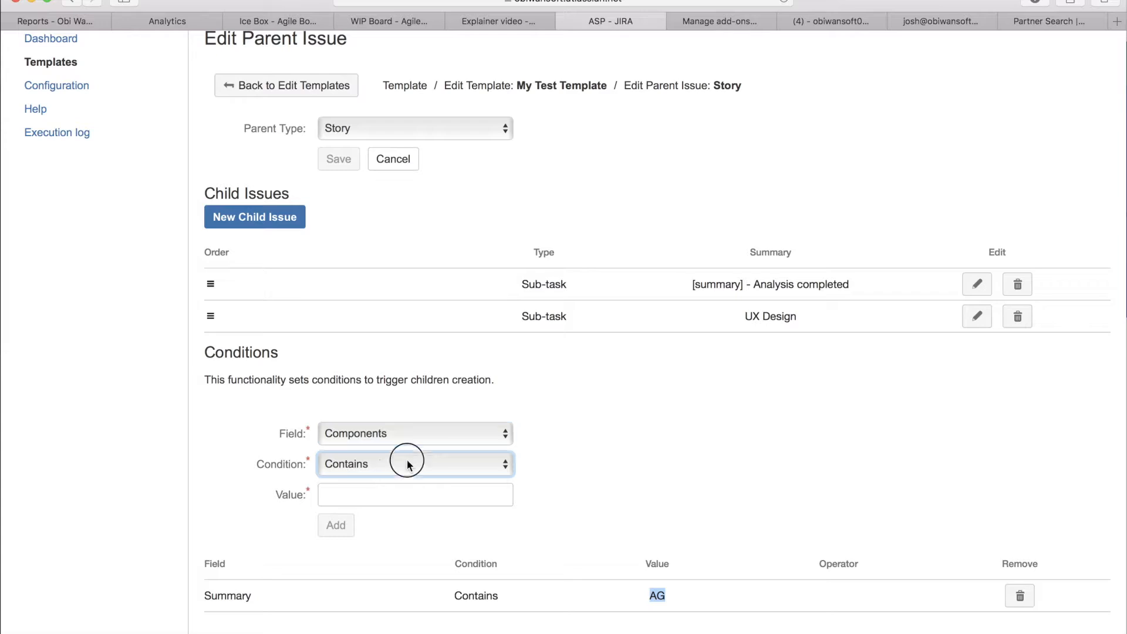
click(567, 441)
click(414, 495)
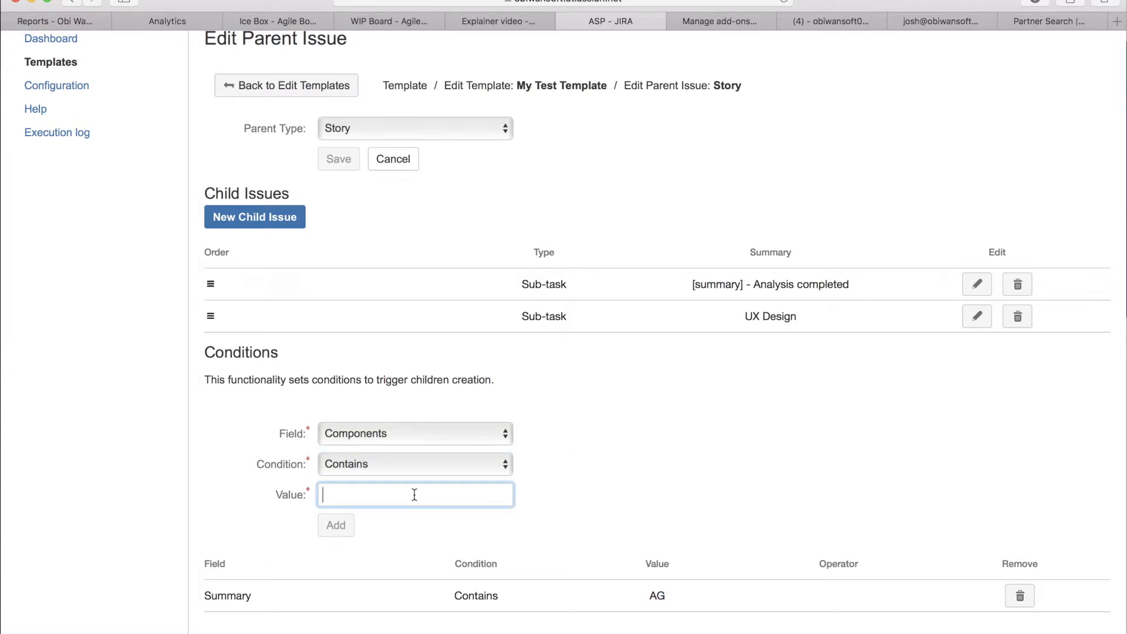
click(403, 434)
click(374, 458)
click(375, 459)
click(525, 442)
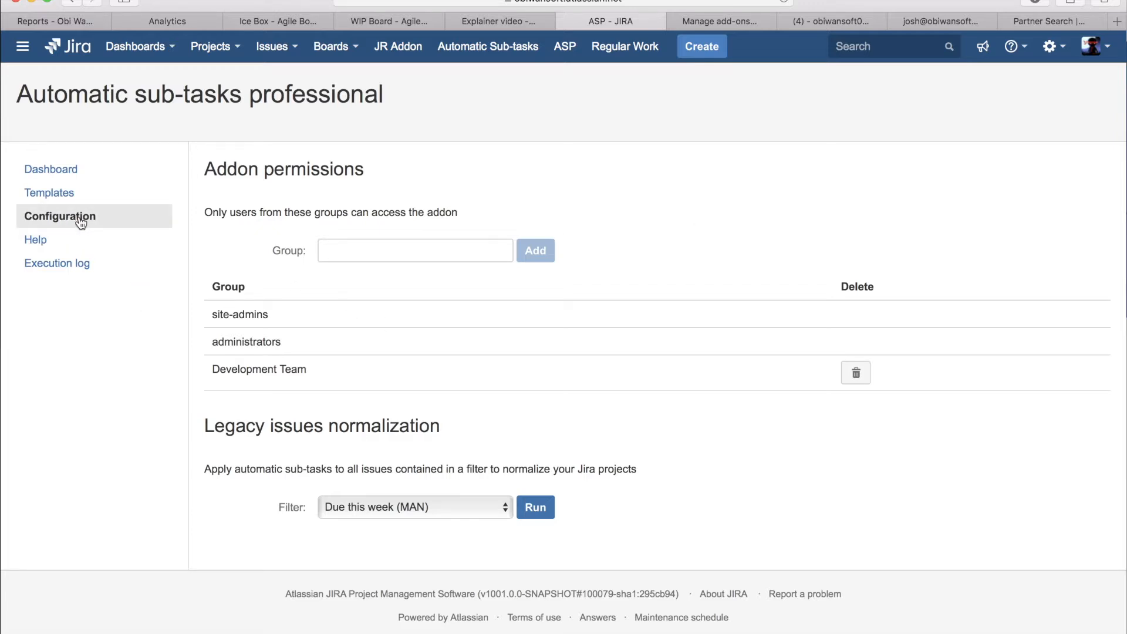
Step: Open the add-on's Configuration page and review the groups listed under Addon permissions
drag(387, 170, 205, 168)
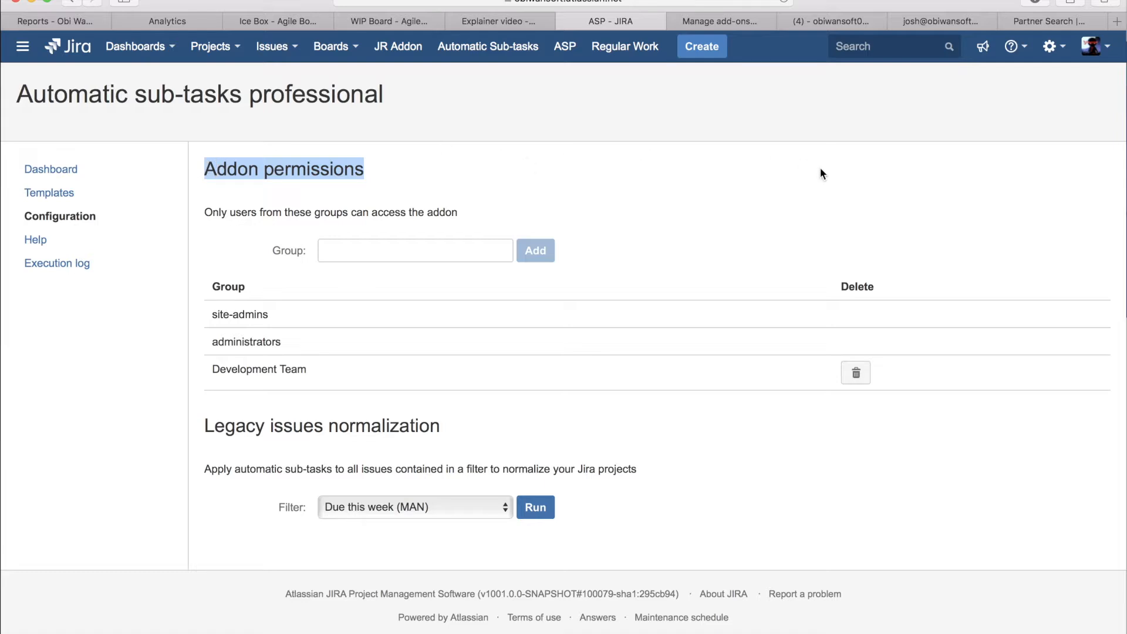
drag(316, 375, 215, 312)
click(710, 170)
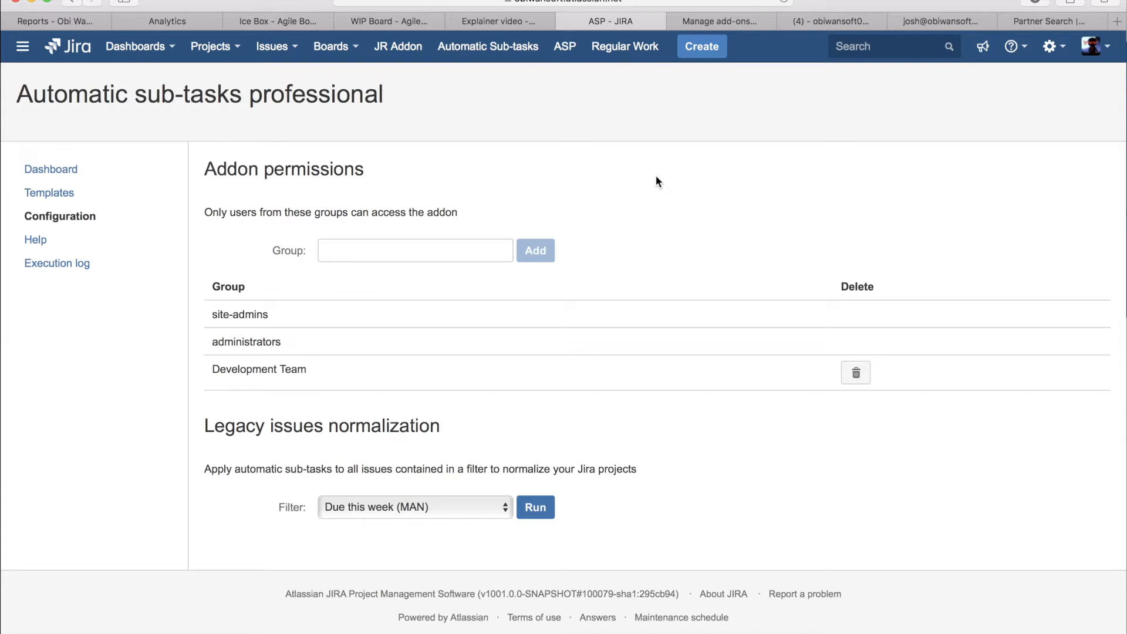
Step: Add the ASP Team group to the add-on permissions
click(352, 252)
click(599, 167)
click(391, 248)
click(380, 322)
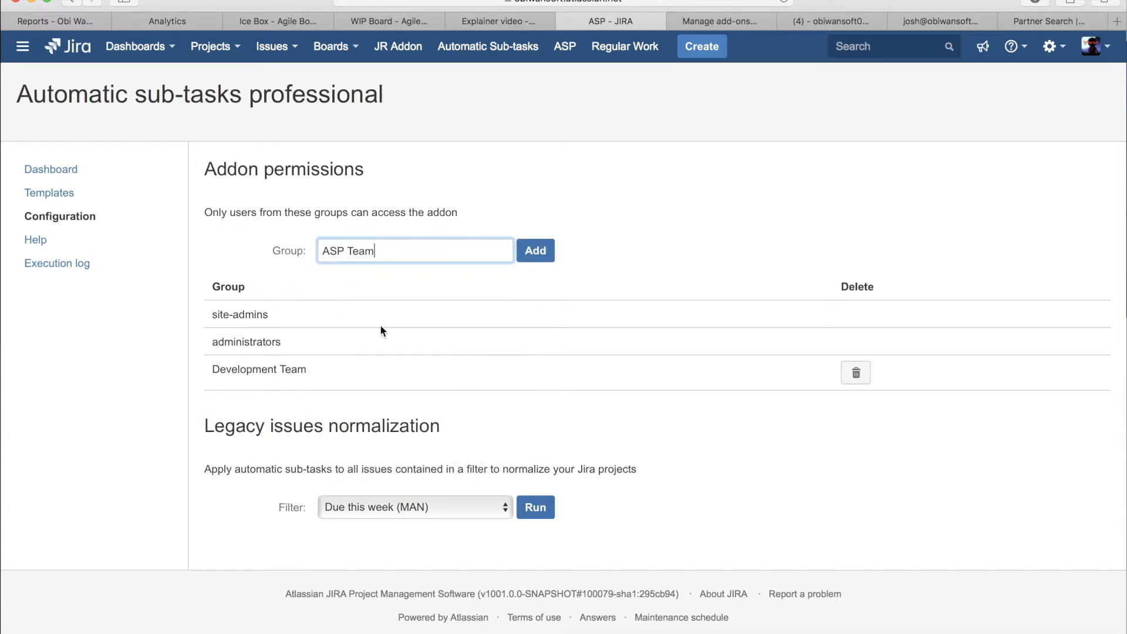
click(534, 250)
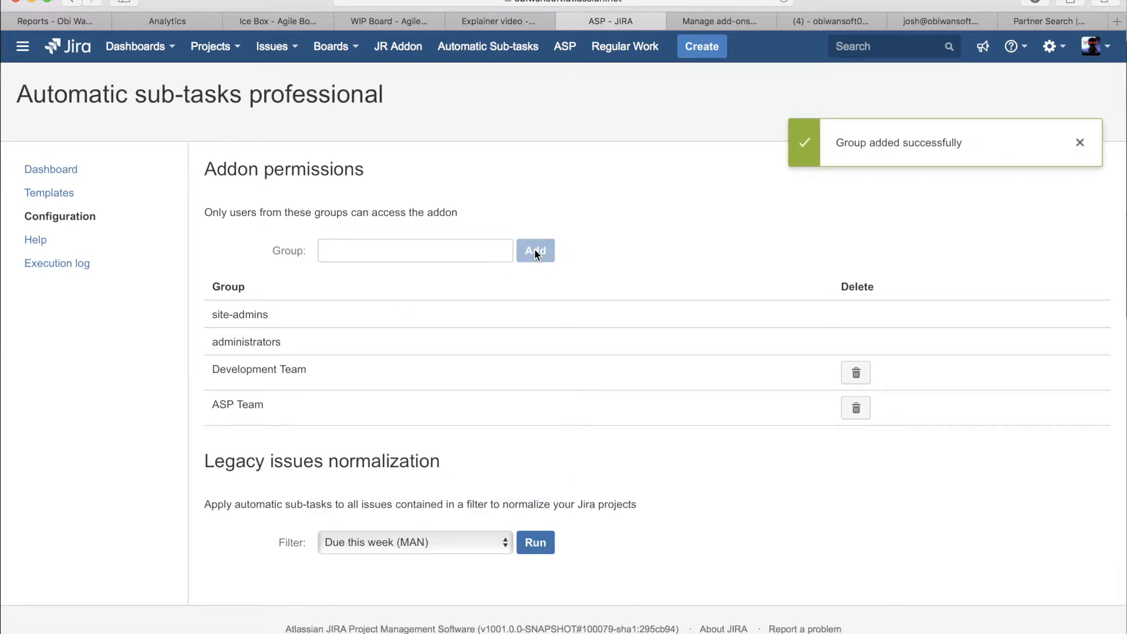
Step: Remove the ASP Team group from the add-on permissions
drag(277, 410, 211, 405)
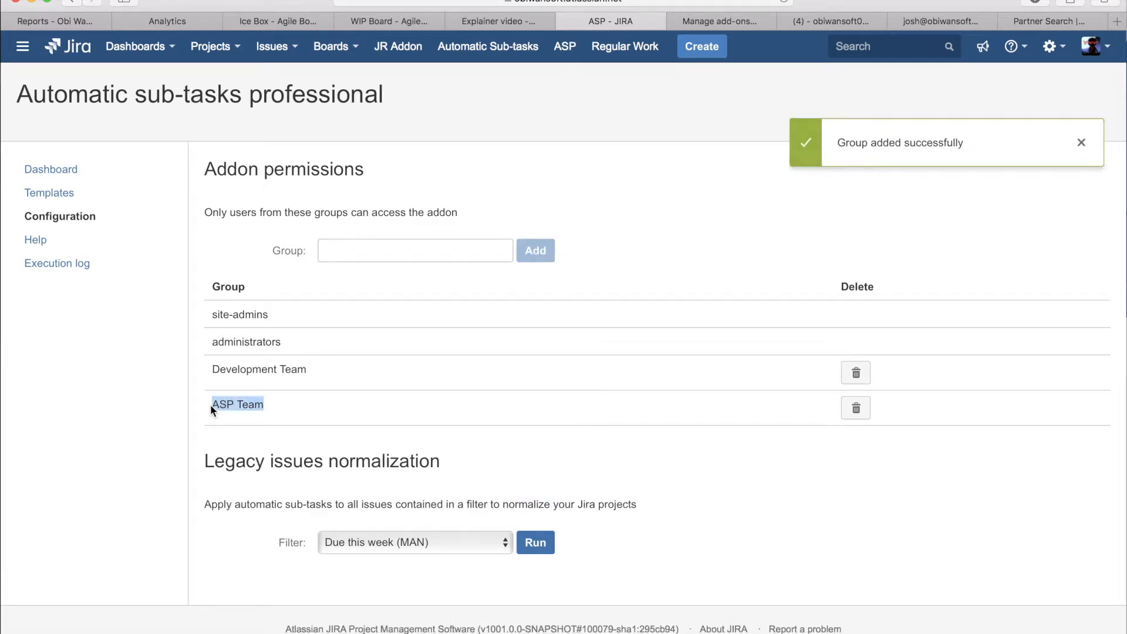
click(857, 410)
click(652, 286)
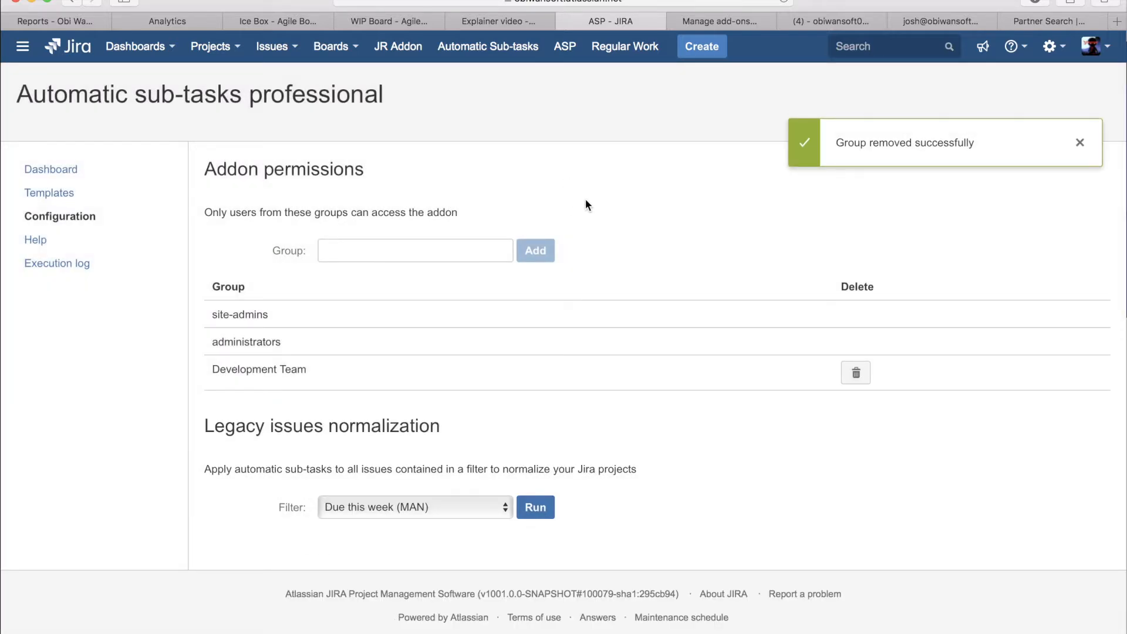
Step: Review the Legacy issues normalization section and find My Test Template in the templates list
scroll(442, 392, down, 1)
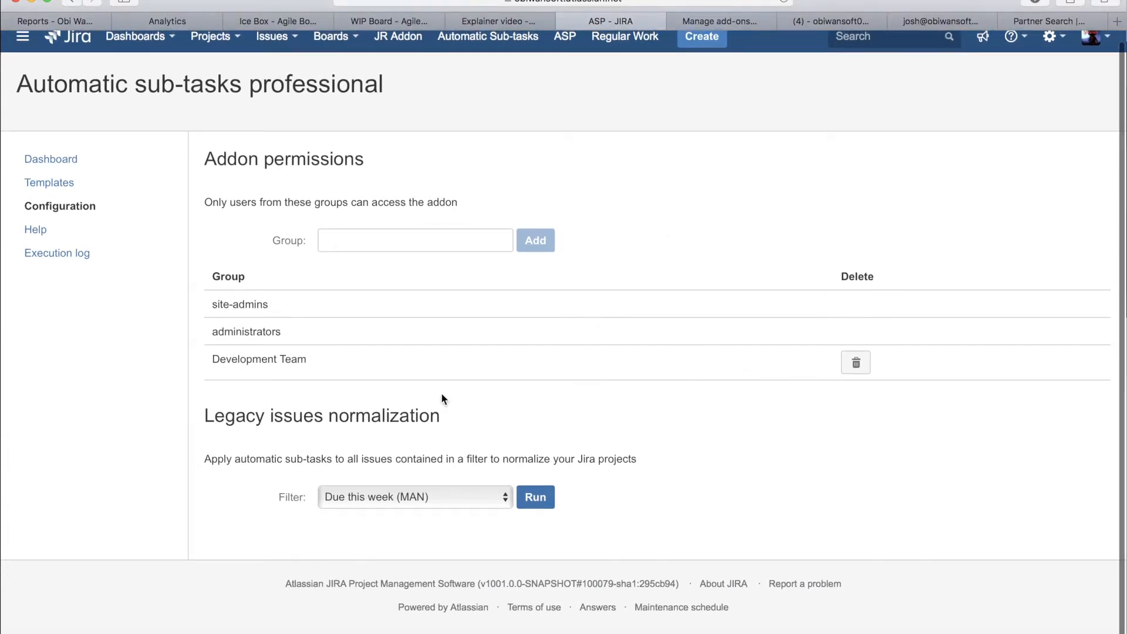
triple_click(316, 421)
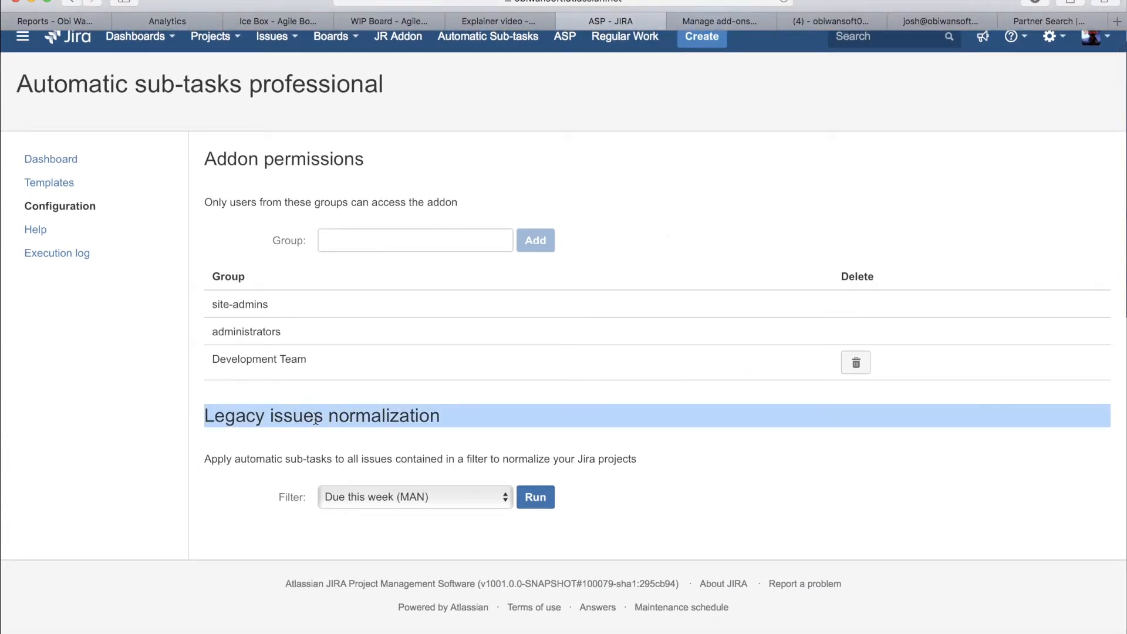
click(731, 463)
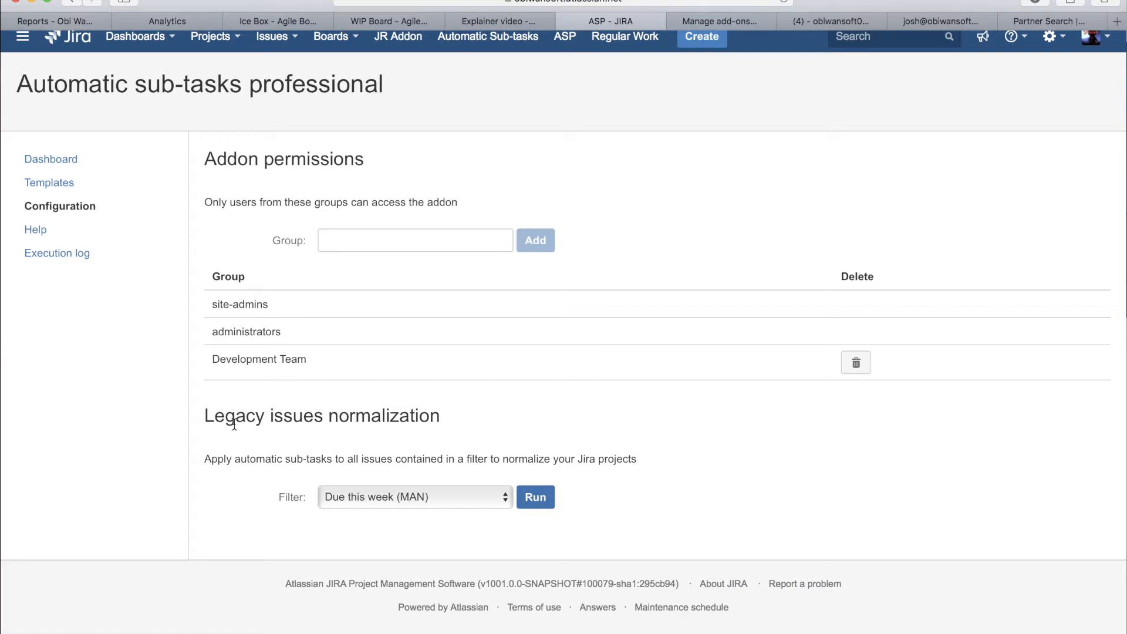
click(65, 183)
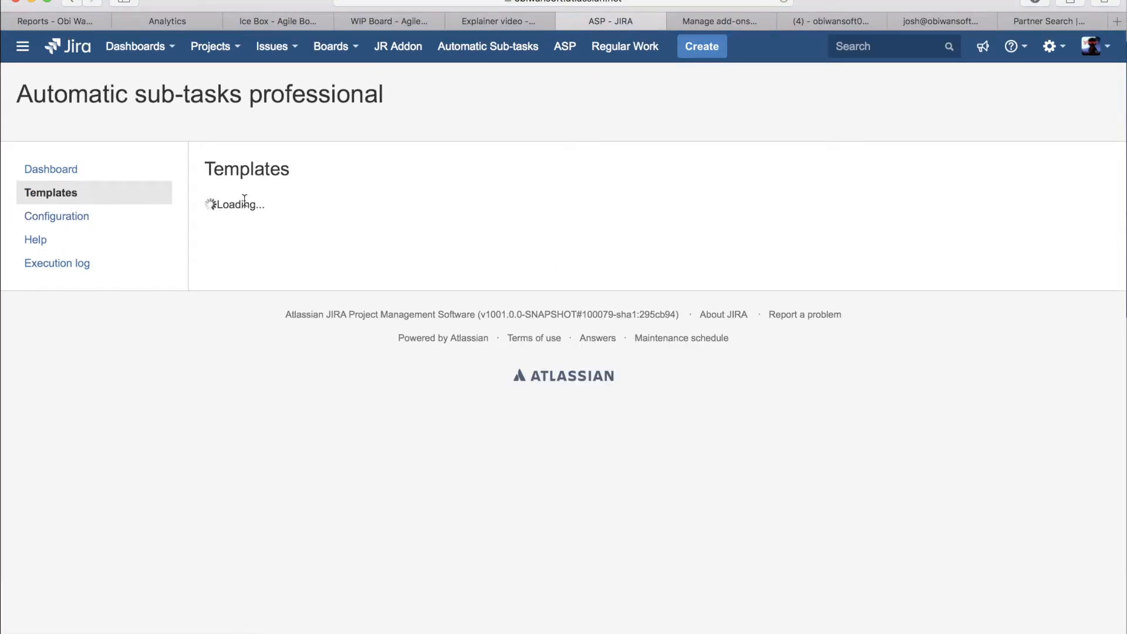
drag(299, 314, 212, 315)
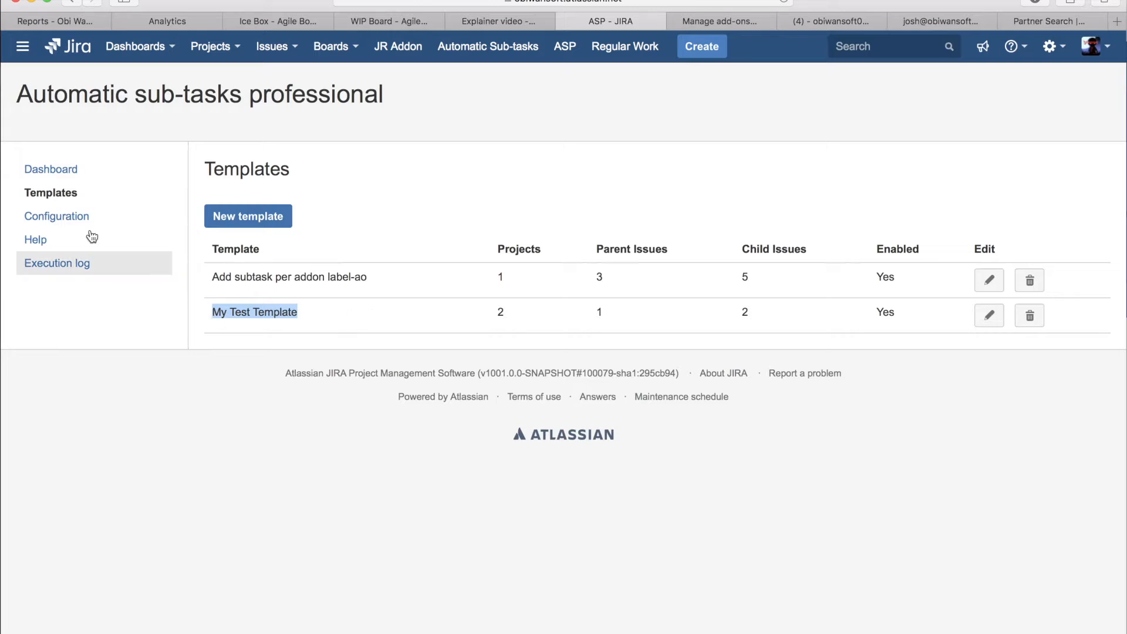
Step: Return to the Configuration page and set the legacy issues normalization filter to Filter for TP board
click(47, 218)
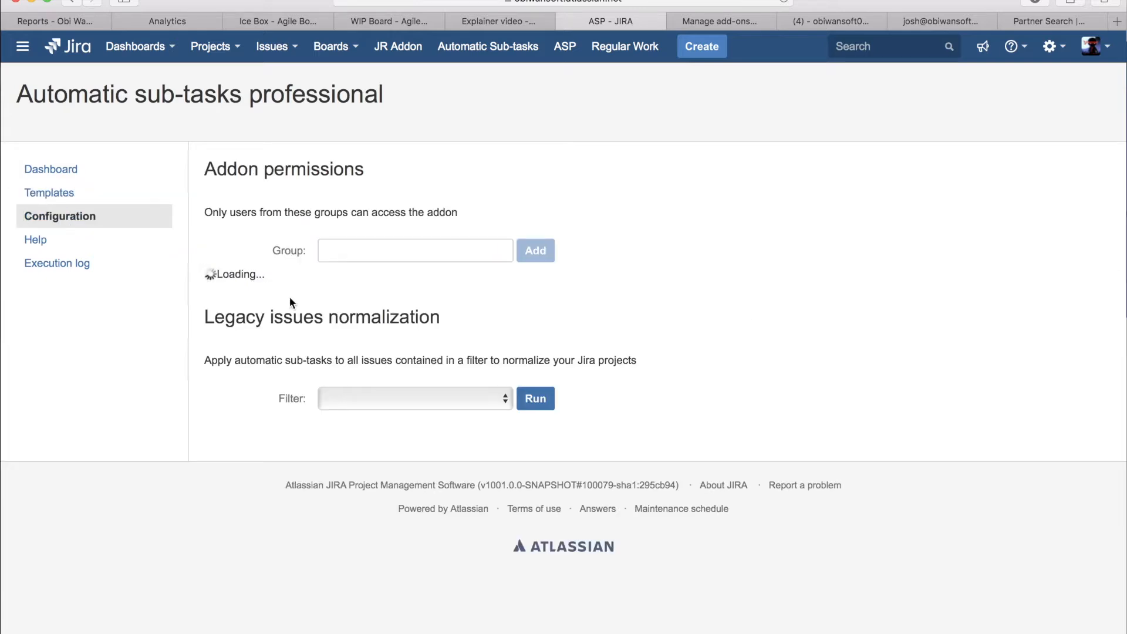
scroll(474, 473, down, 1)
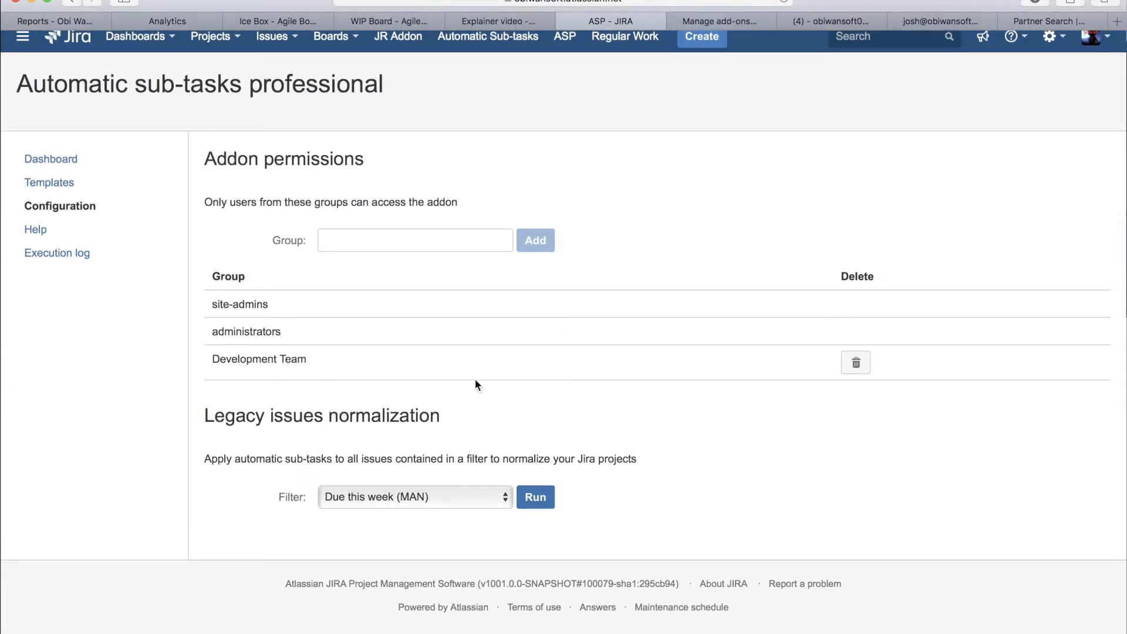
scroll(662, 392, up, 1)
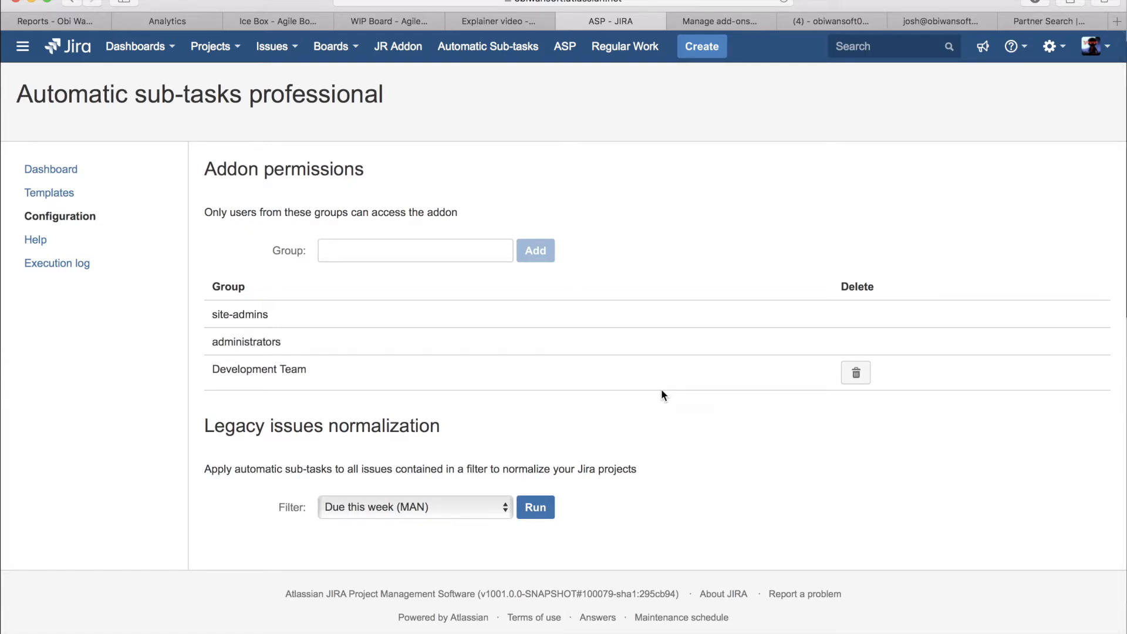
click(492, 505)
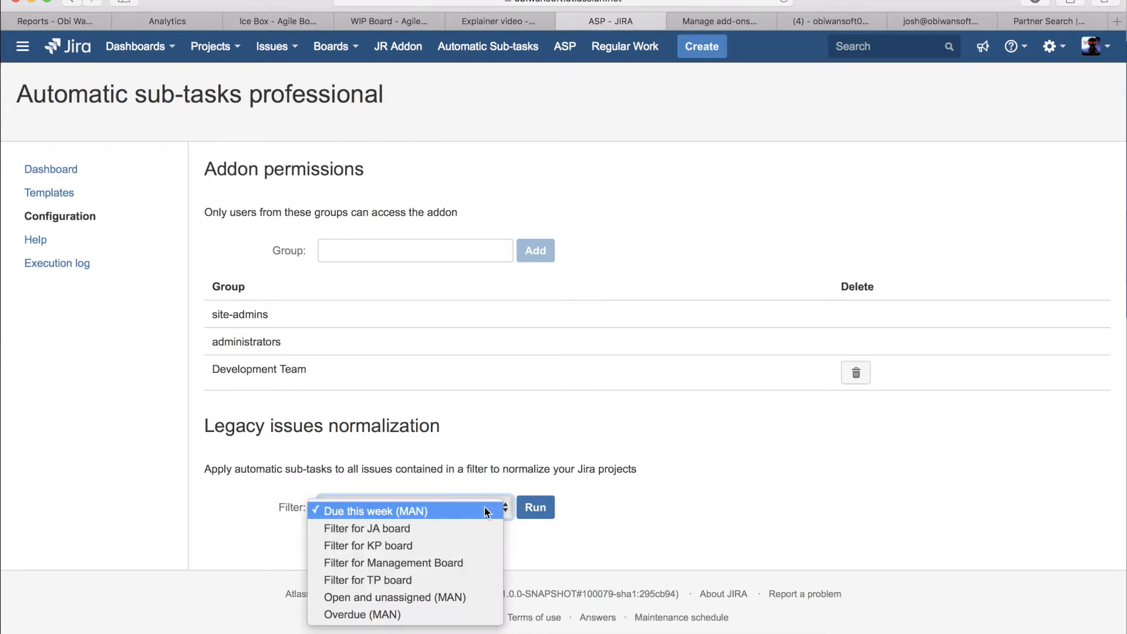
click(402, 580)
click(539, 510)
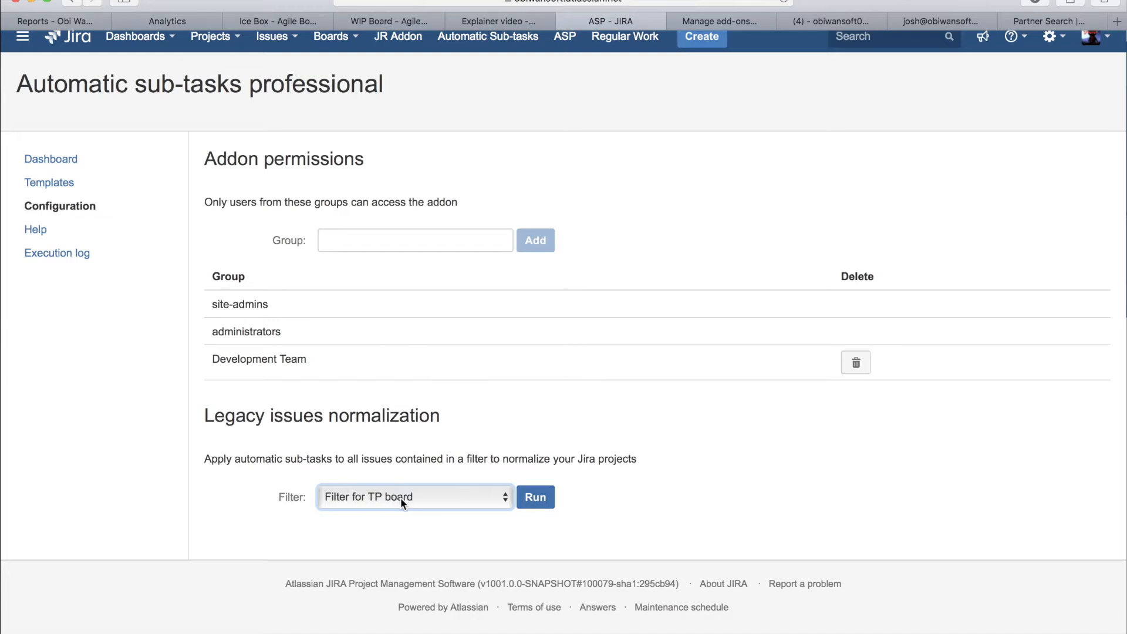
scroll(400, 498, up, 1)
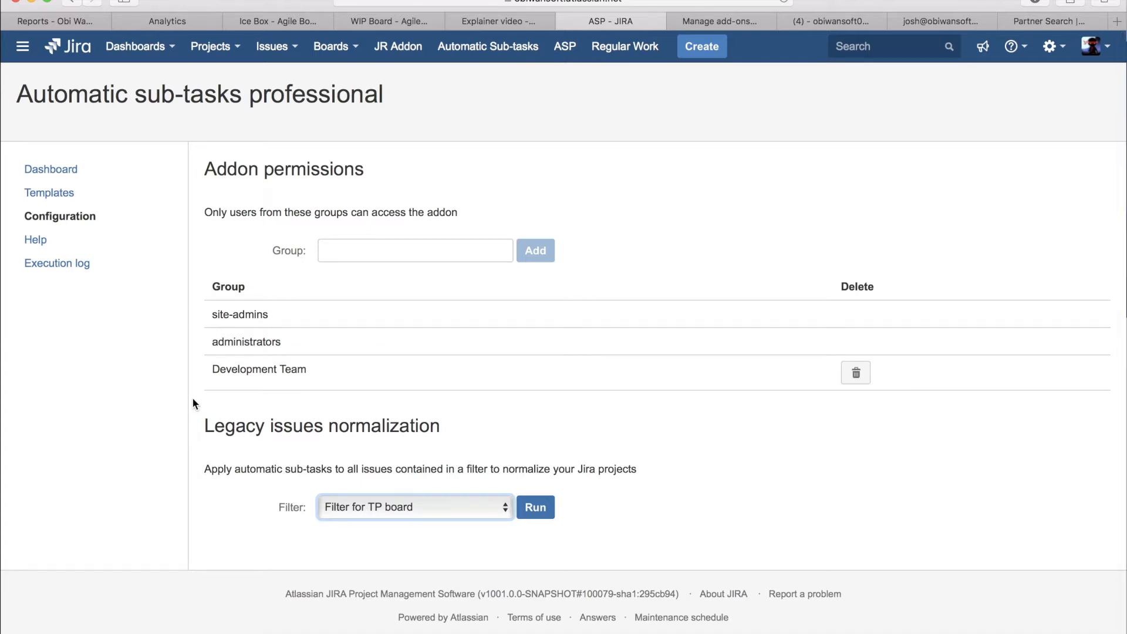
Step: Open My Test Template for editing and review its assigned projects and the Story parent issue
click(51, 195)
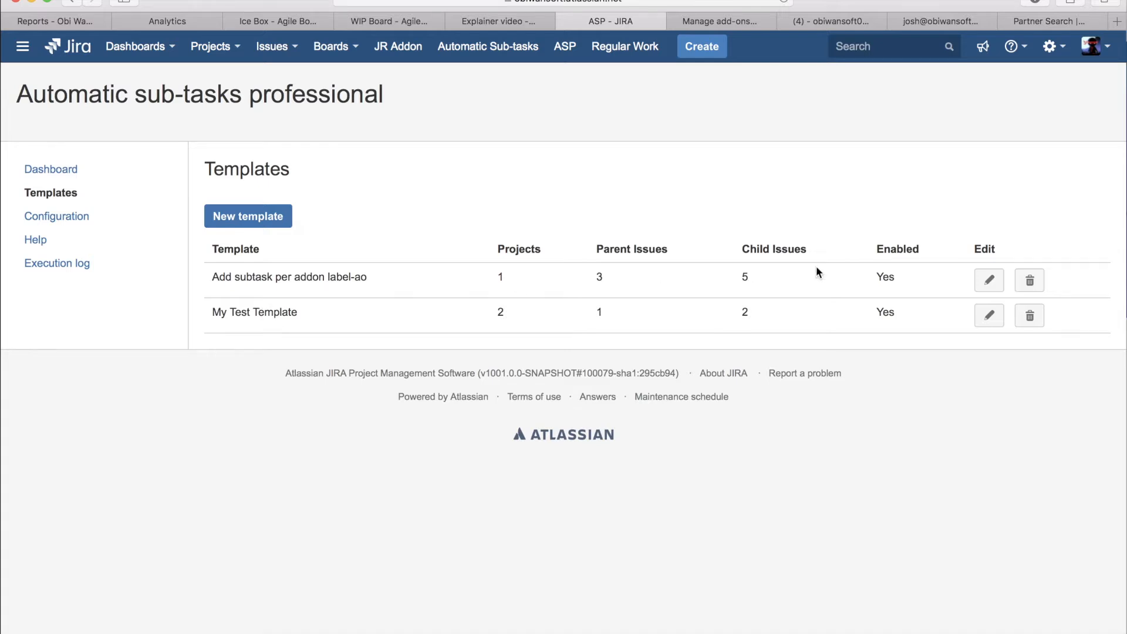
click(989, 315)
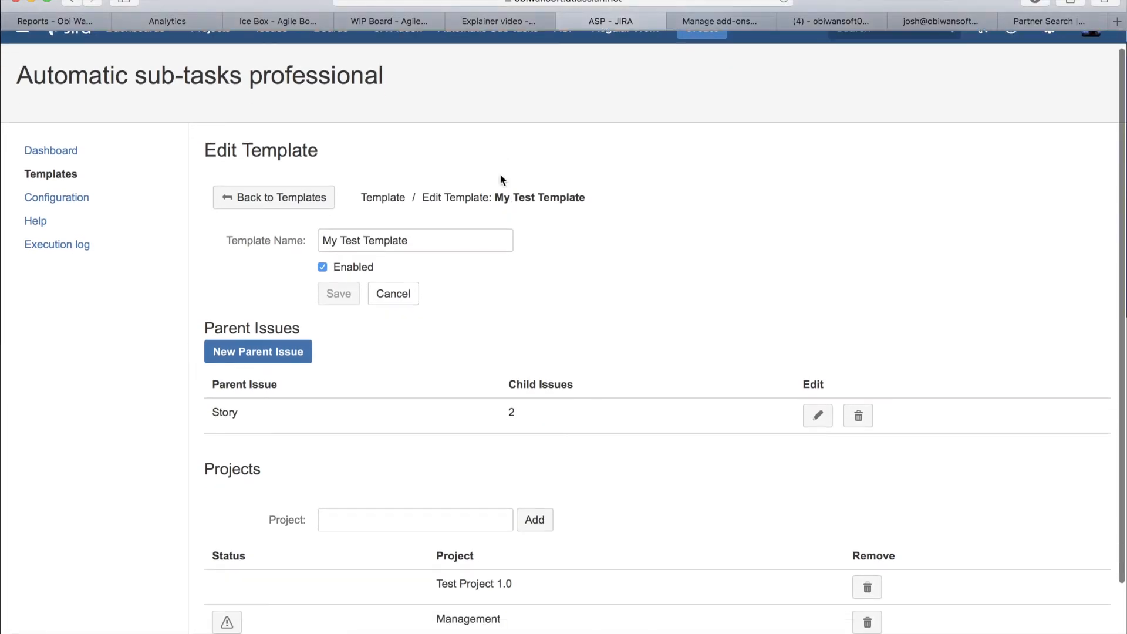
scroll(499, 173, down, 3)
triple_click(478, 488)
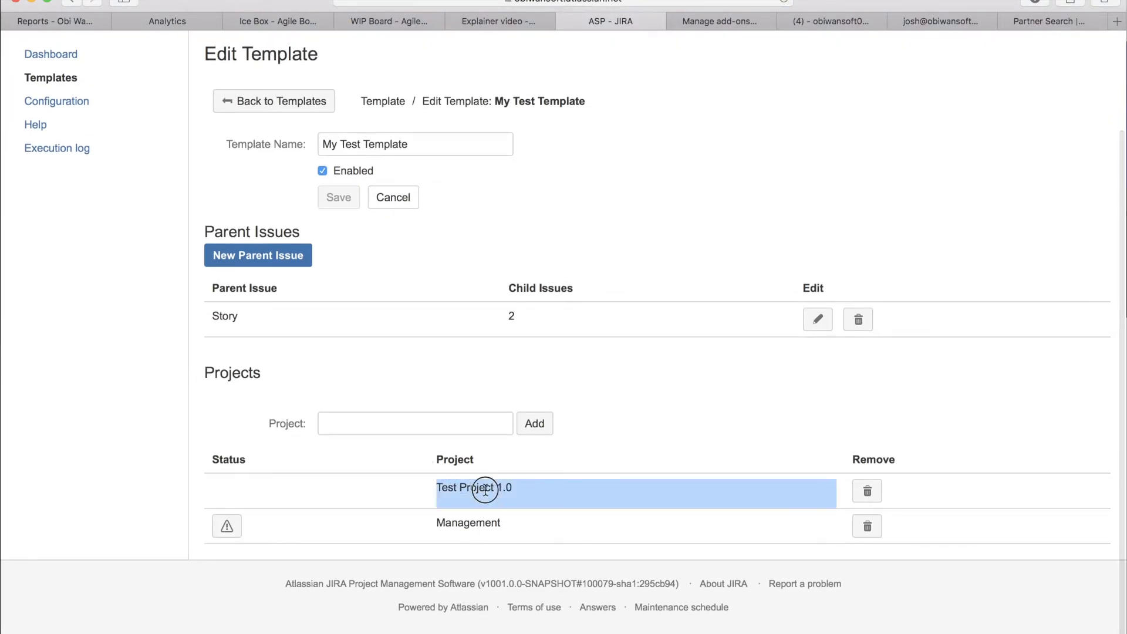
drag(521, 489, 437, 491)
click(664, 397)
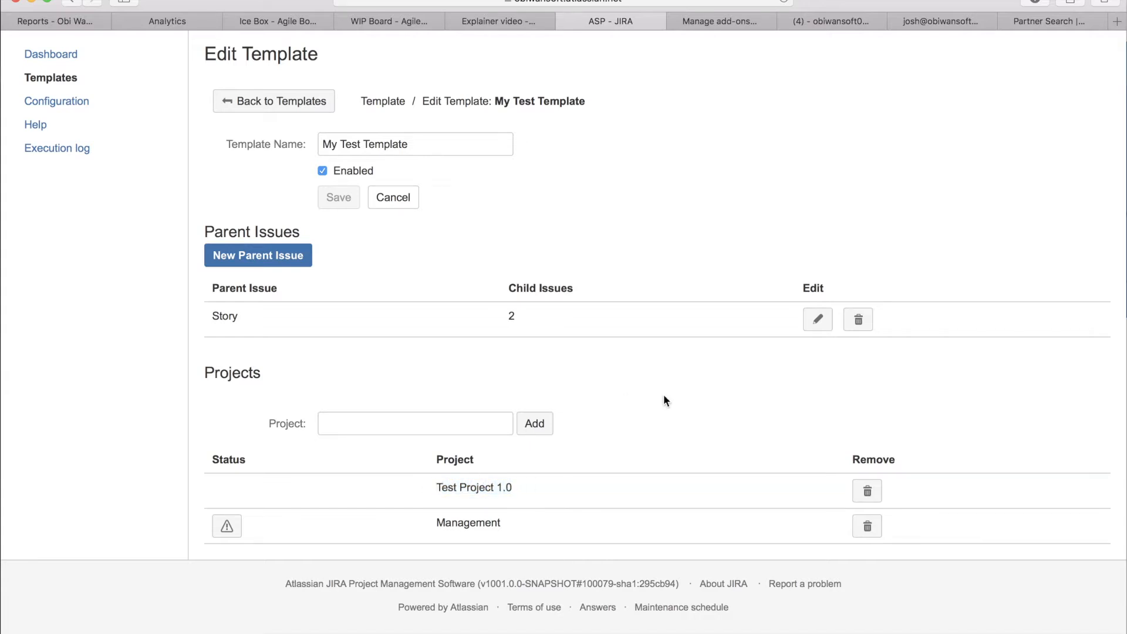
scroll(556, 410, up, 3)
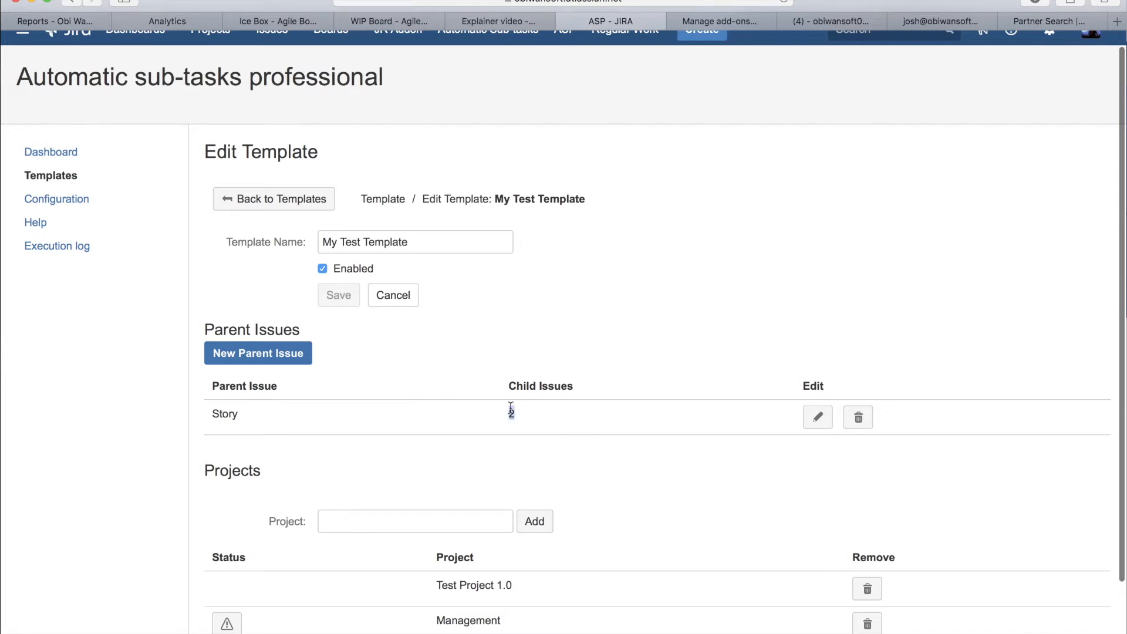
Step: Open the Story parent issue of My Test Template and review its child issues and creation conditions
double_click(223, 414)
scroll(551, 438, down, 3)
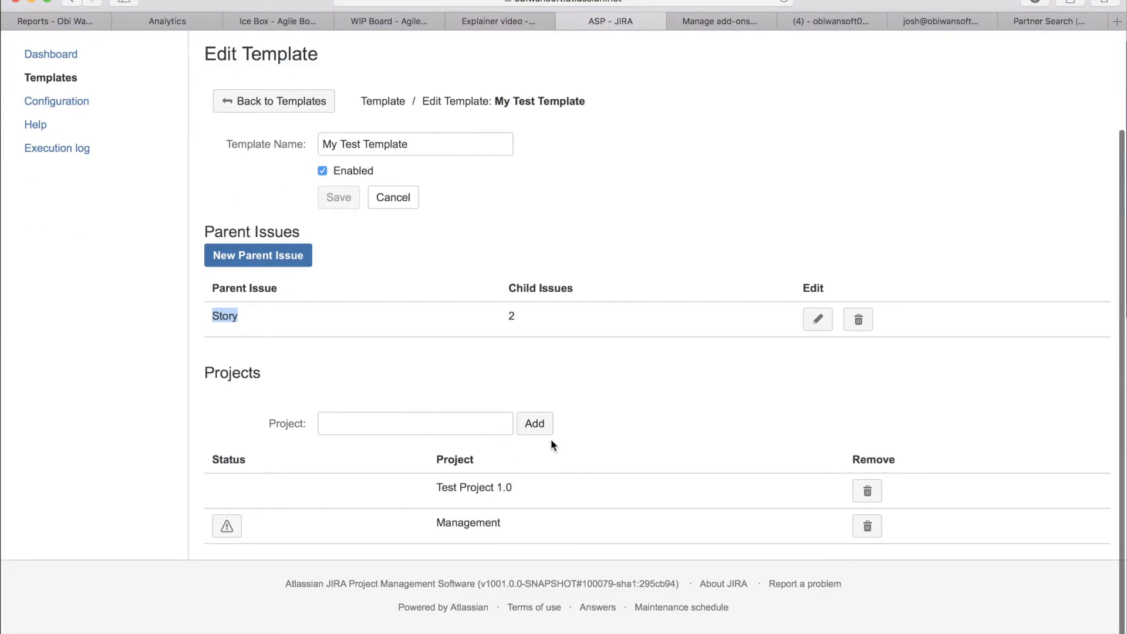
click(817, 319)
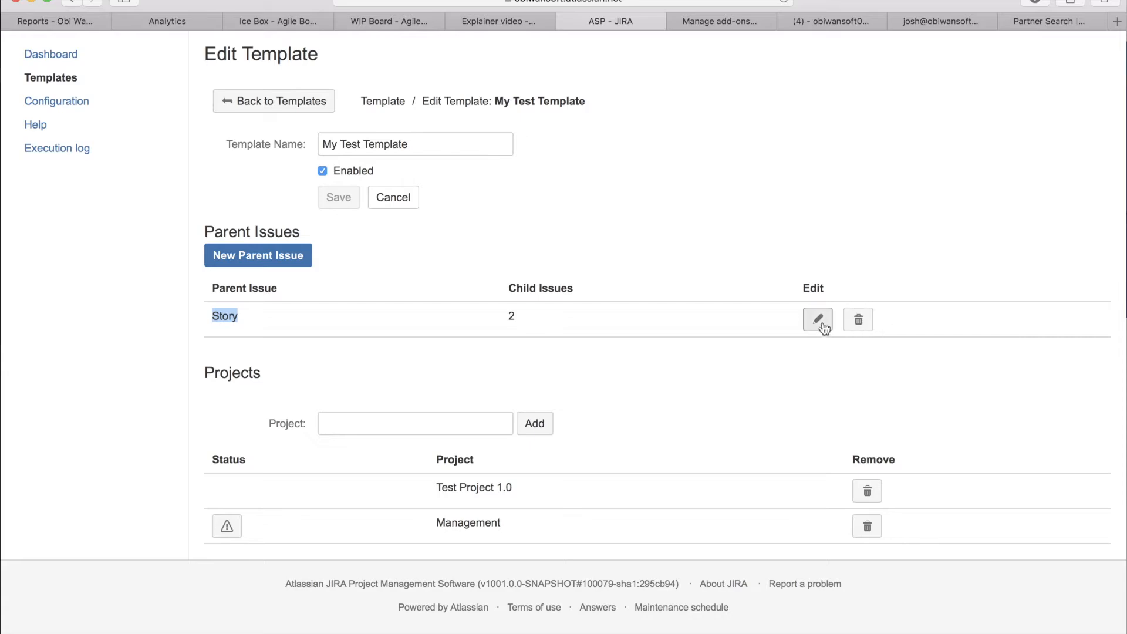
scroll(650, 516, down, 3)
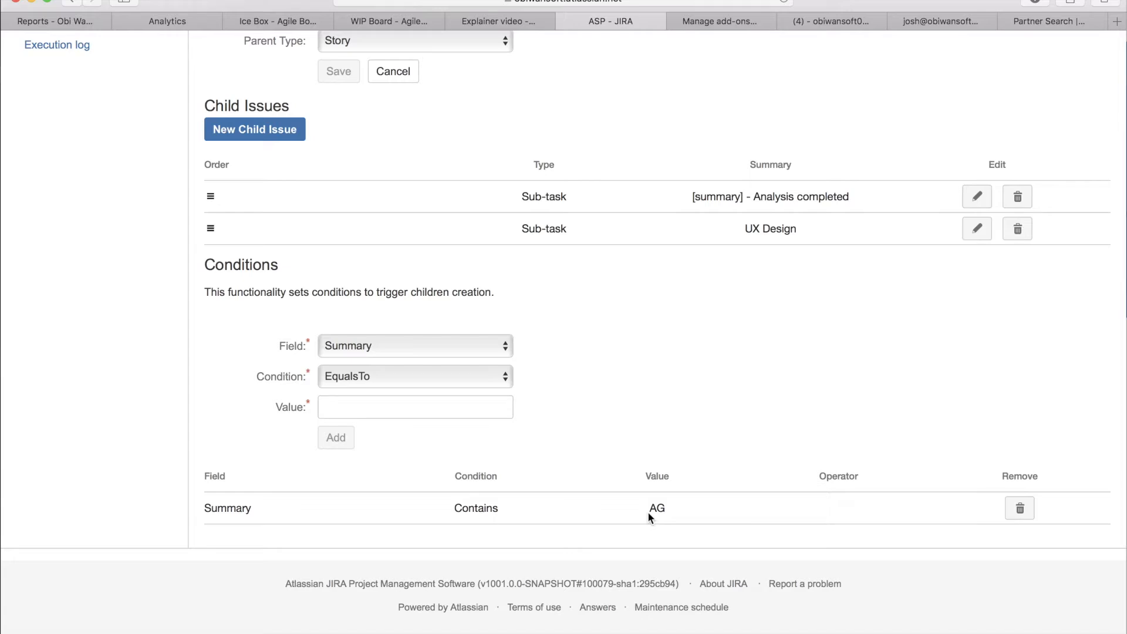
scroll(648, 515, up, 5)
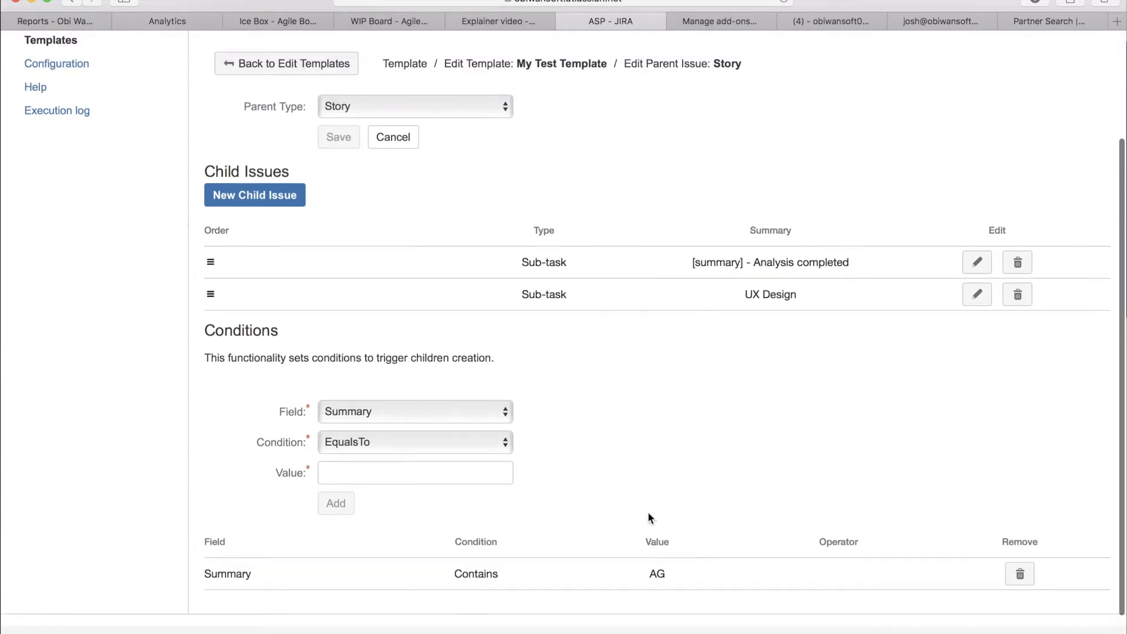
Step: Open the add-on's Execution log and search it for Test Project 1.0
click(80, 168)
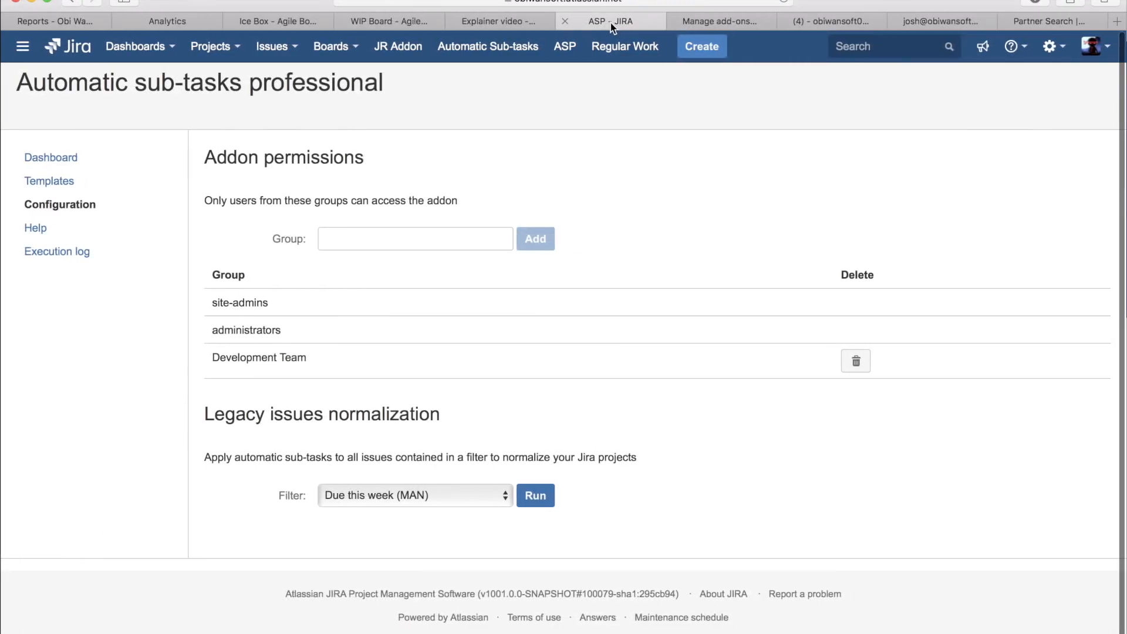
click(49, 251)
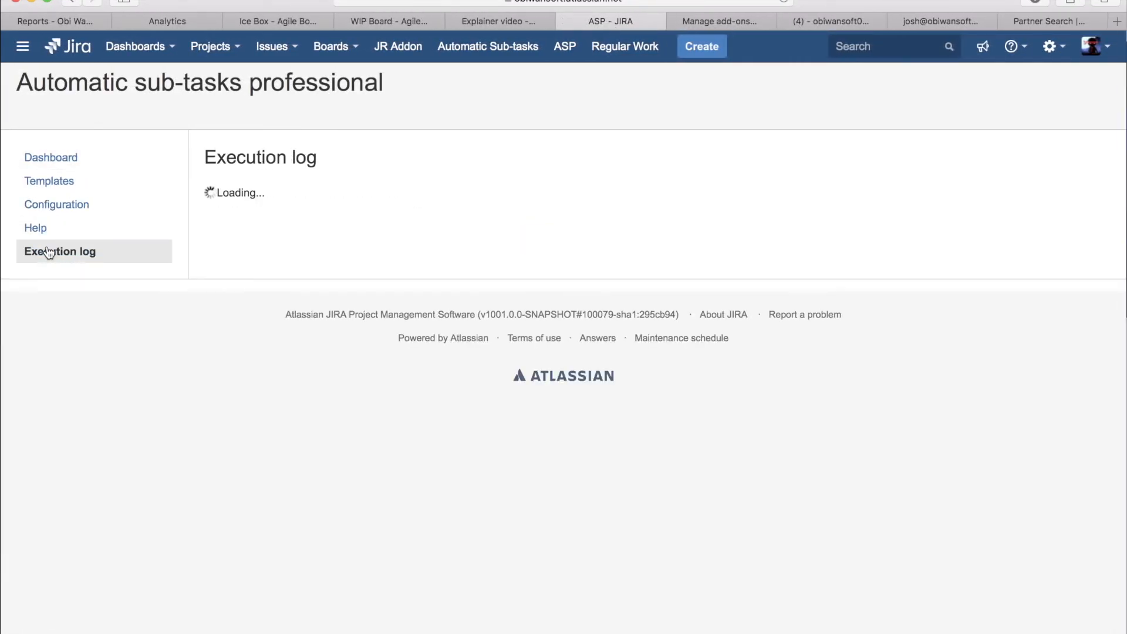
click(382, 238)
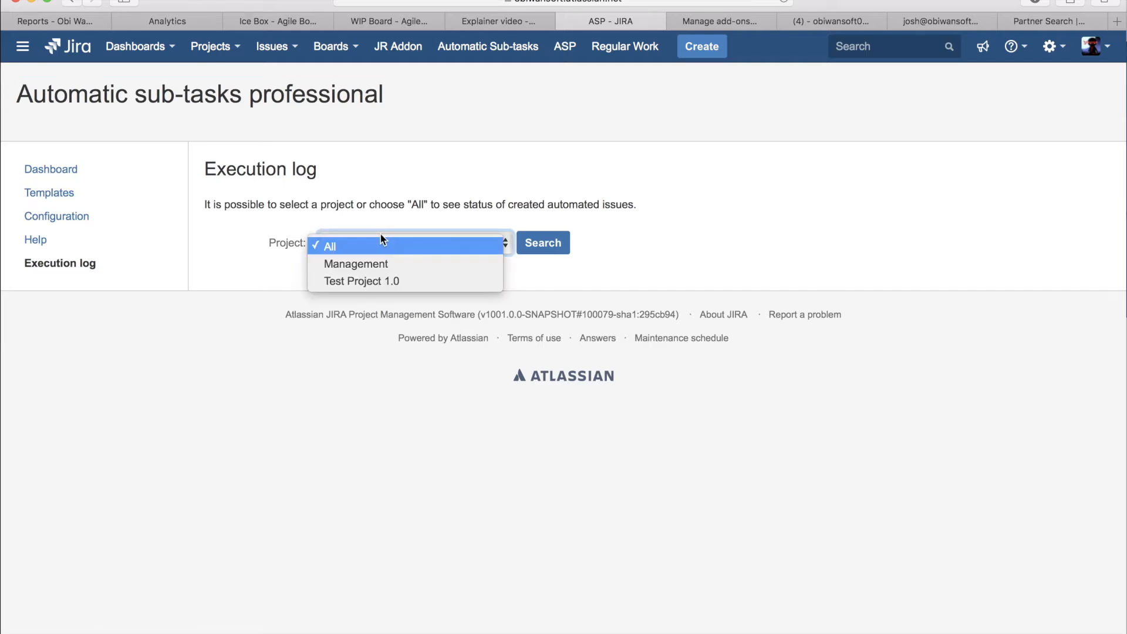
click(369, 282)
click(546, 242)
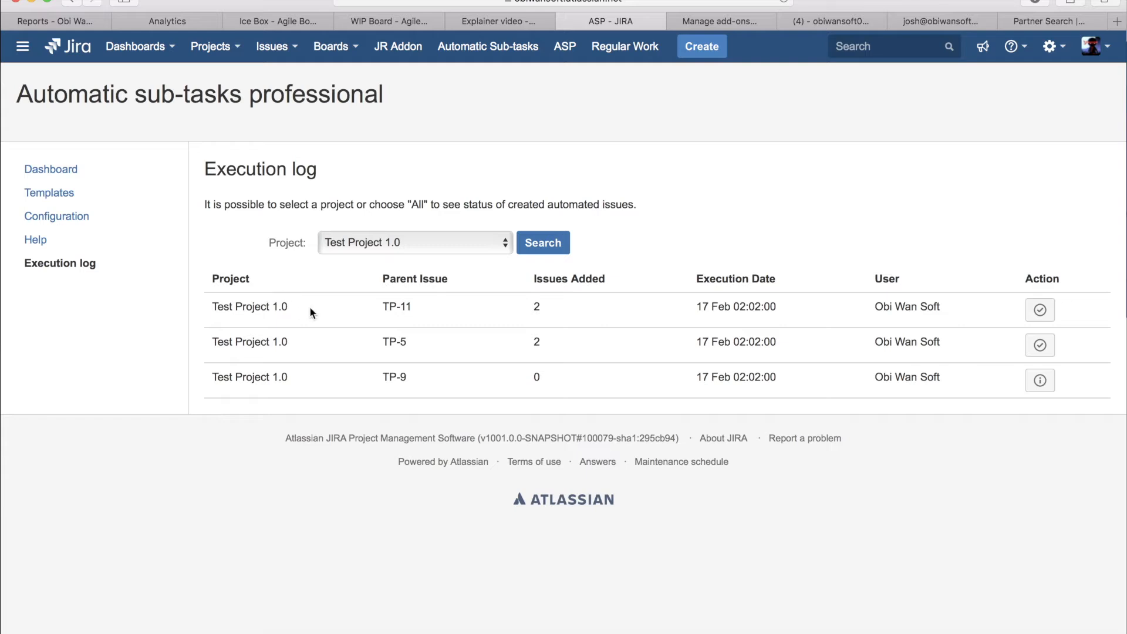
Step: Examine the Test Project 1.0 log entries, checking parent issue, issues added, execution date, user and action for each
drag(382, 307, 425, 306)
drag(211, 307, 297, 313)
click(401, 281)
drag(383, 307, 410, 307)
triple_click(553, 280)
drag(540, 305, 533, 308)
drag(790, 305, 695, 304)
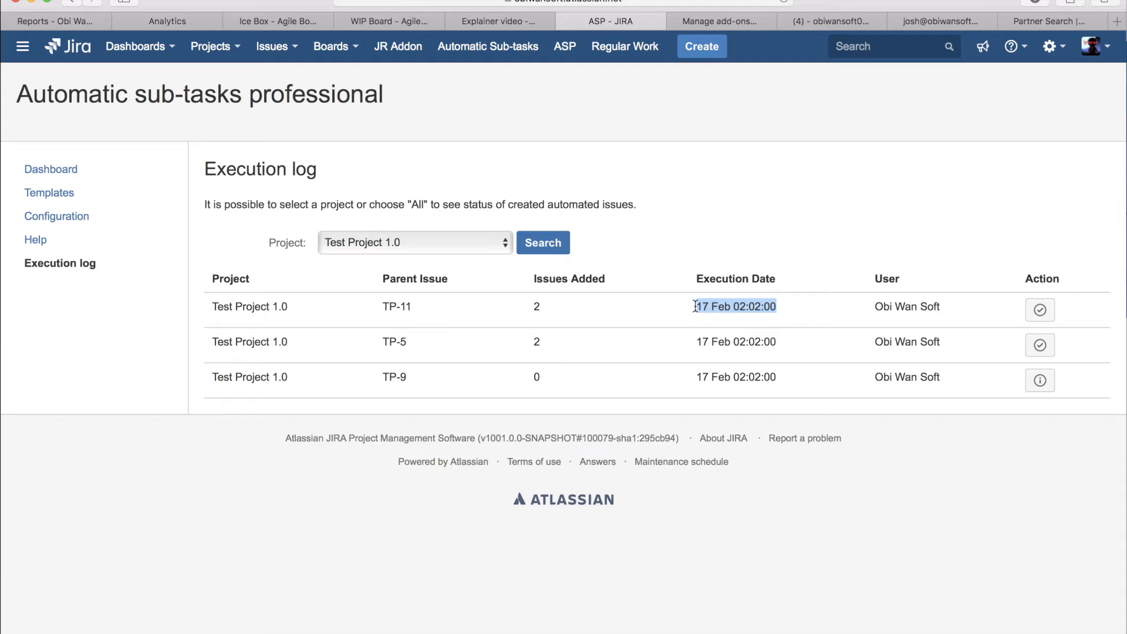
drag(874, 306, 941, 309)
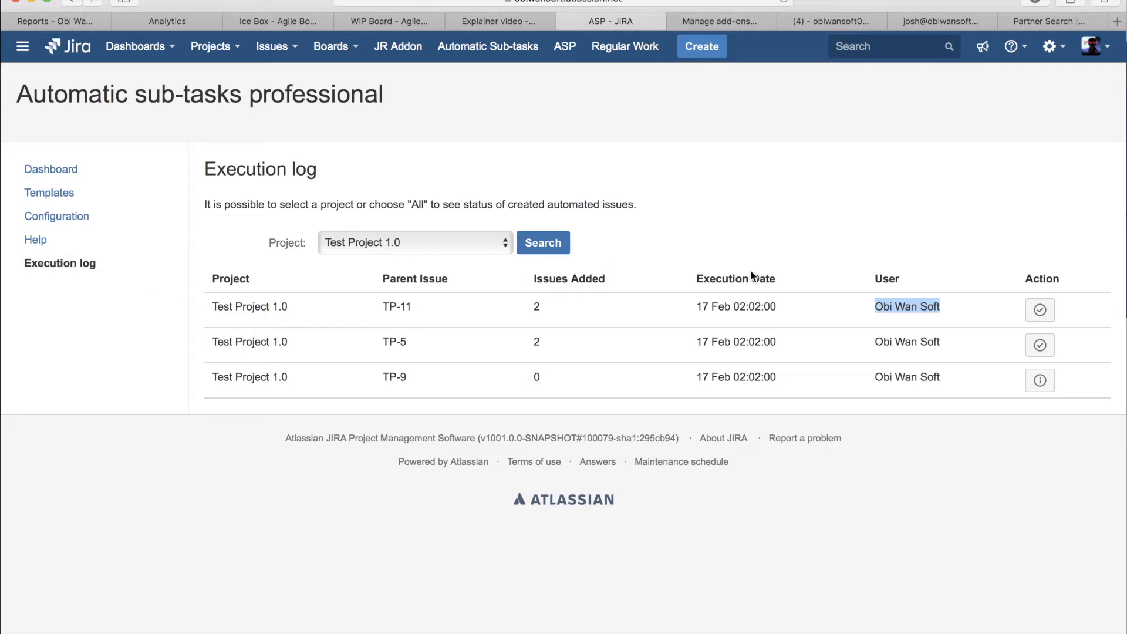
click(847, 307)
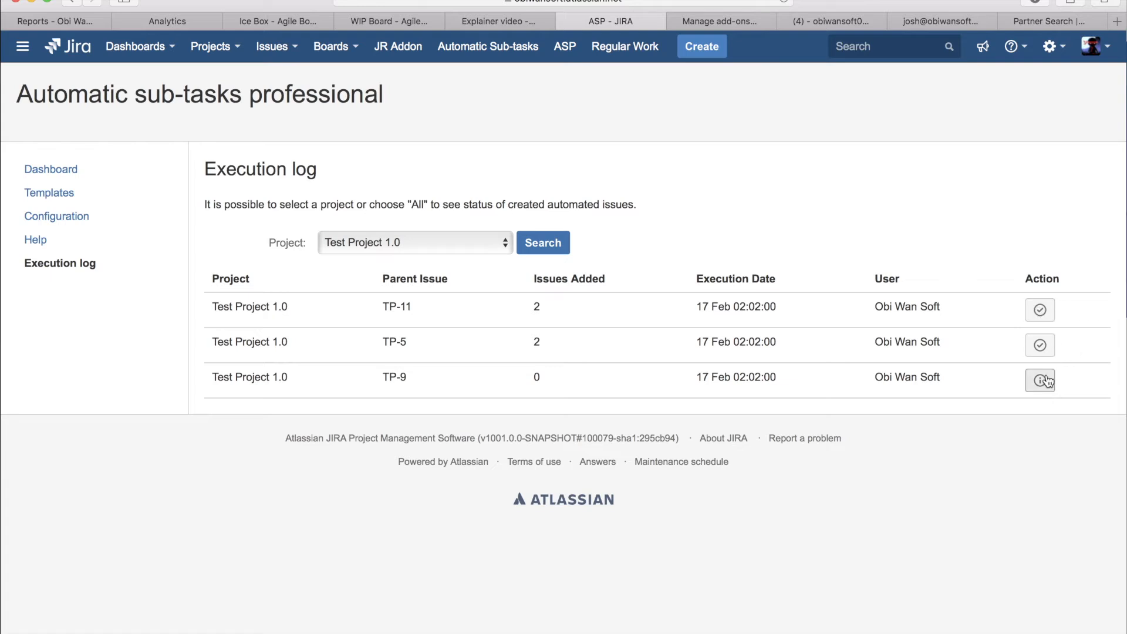
mouse_move(1040, 386)
Step: Open the add-on's help FAQ and follow its link to the ObiWanSoft Helpdesk
click(39, 240)
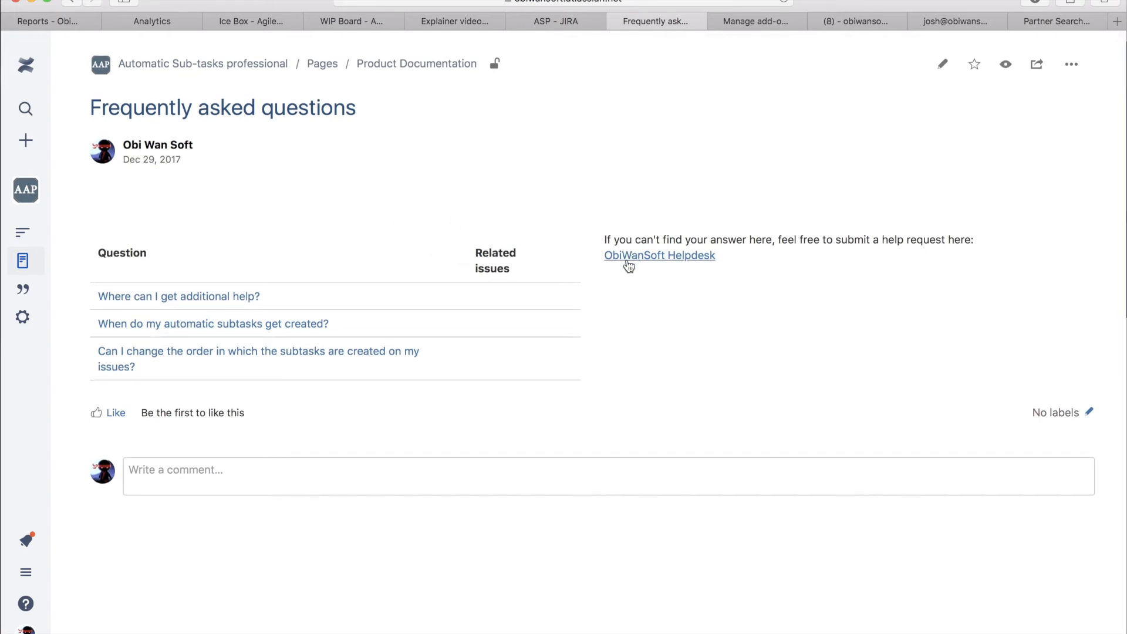
click(670, 257)
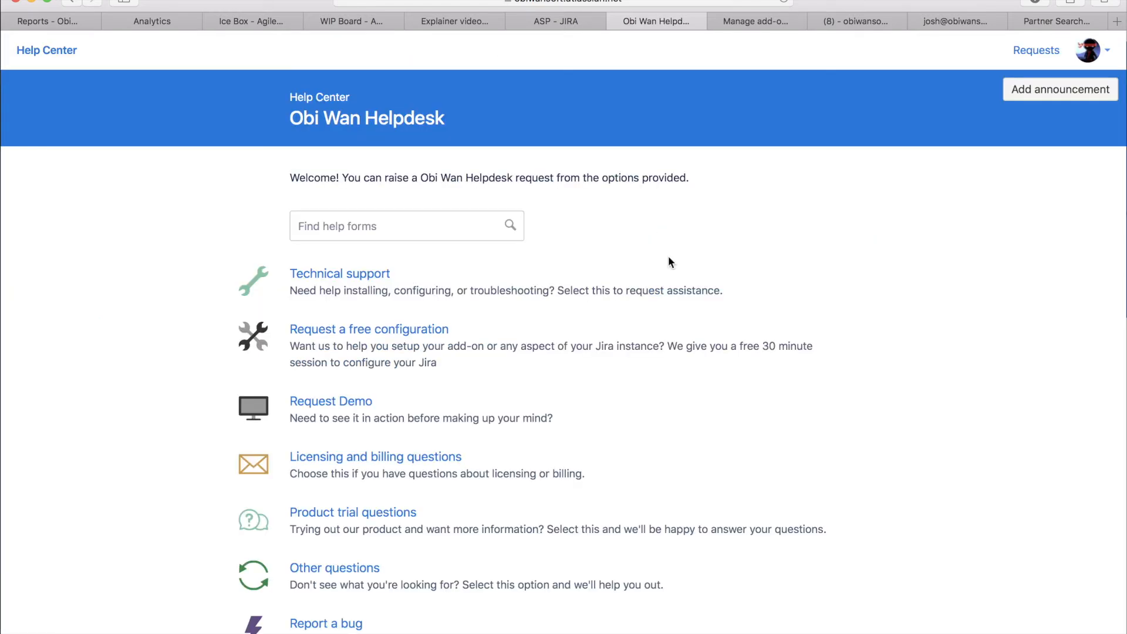
scroll(668, 256, down, 2)
scroll(669, 226, down, 2)
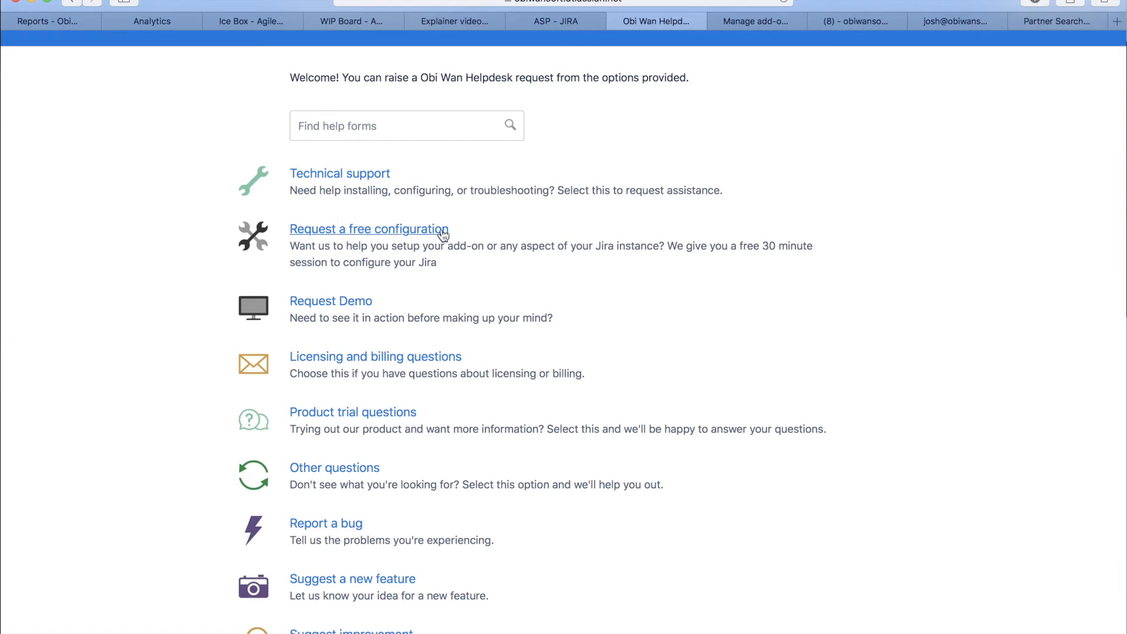
Step: Review the helpdesk request types, from free configuration and demo requests to product trial questions, feature suggestions and improvements
drag(457, 228, 292, 234)
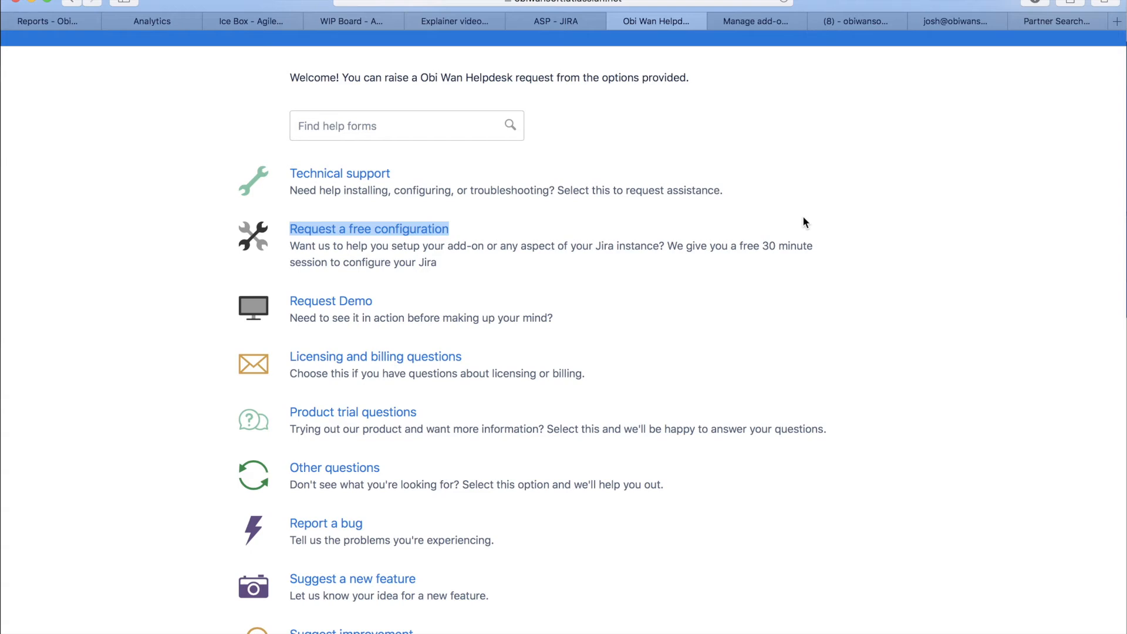
drag(382, 297, 289, 298)
scroll(705, 320, down, 2)
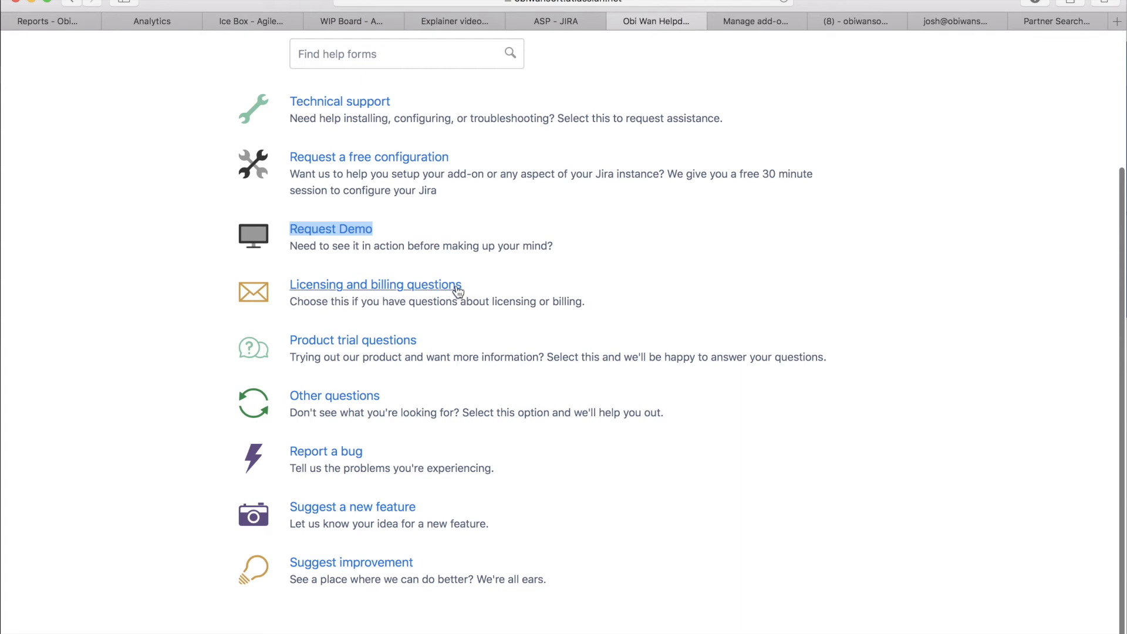
drag(442, 343, 288, 340)
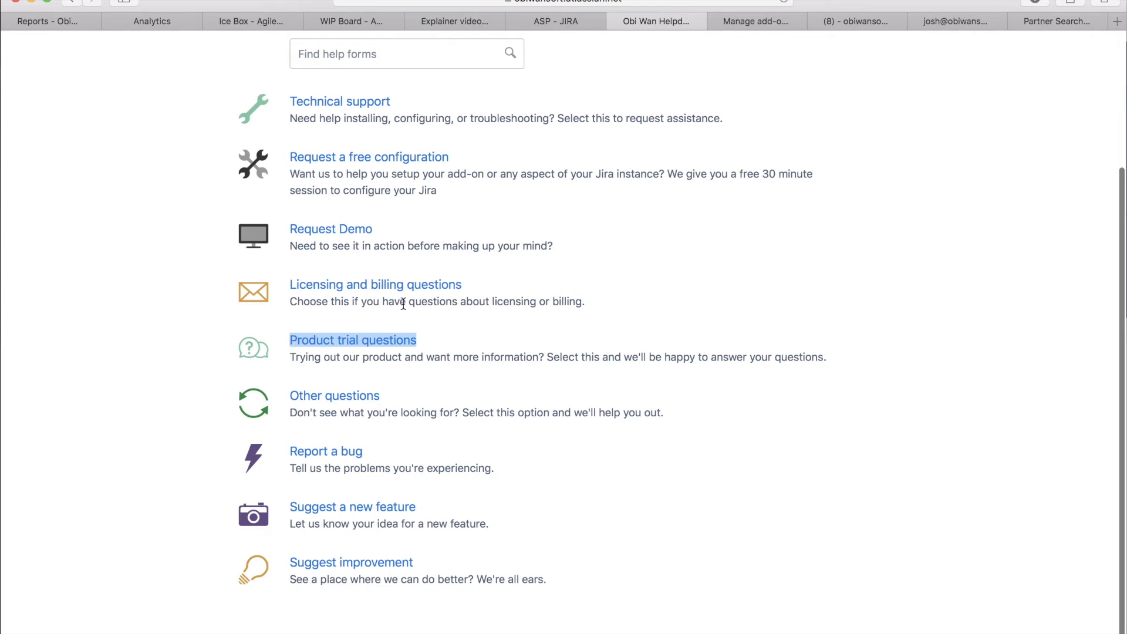
scroll(920, 345, down, 1)
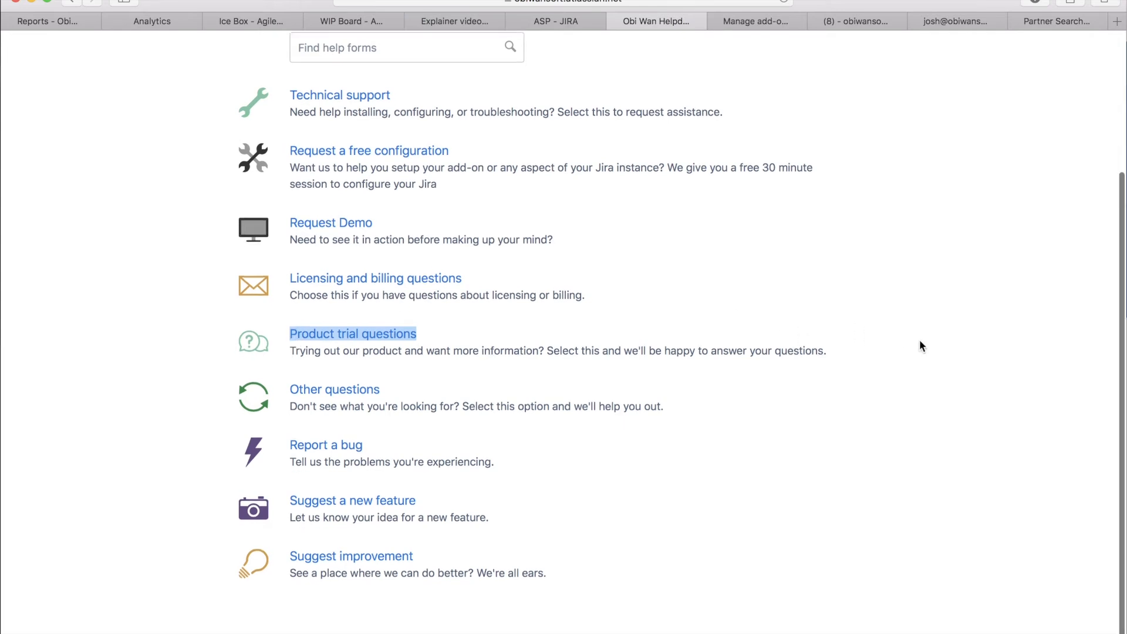
drag(397, 394, 288, 392)
click(795, 466)
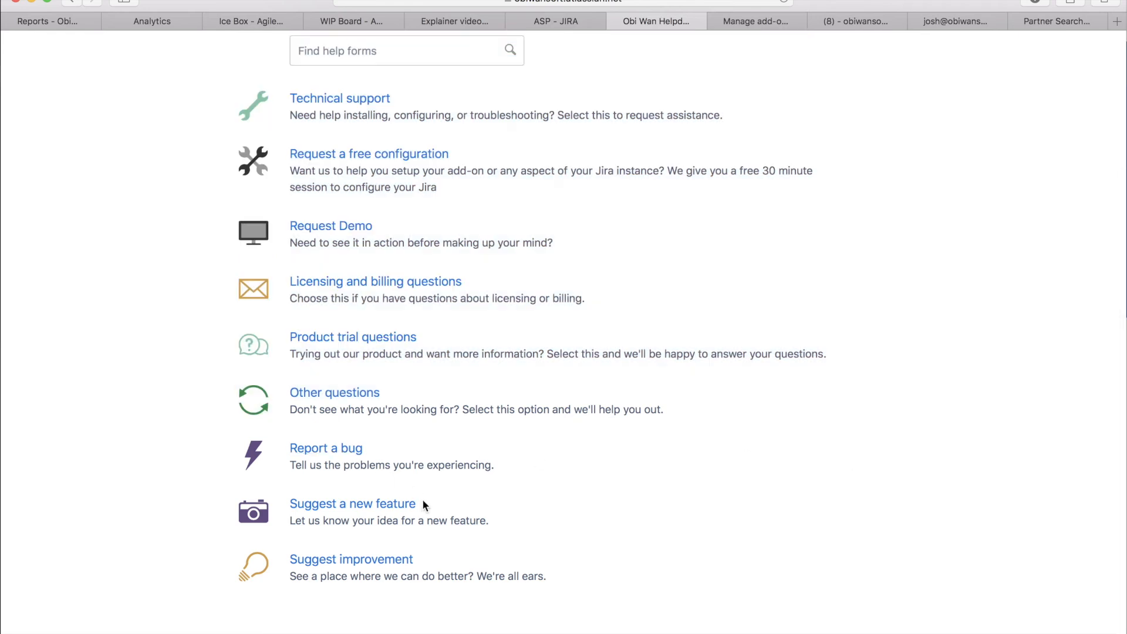
drag(428, 504, 285, 503)
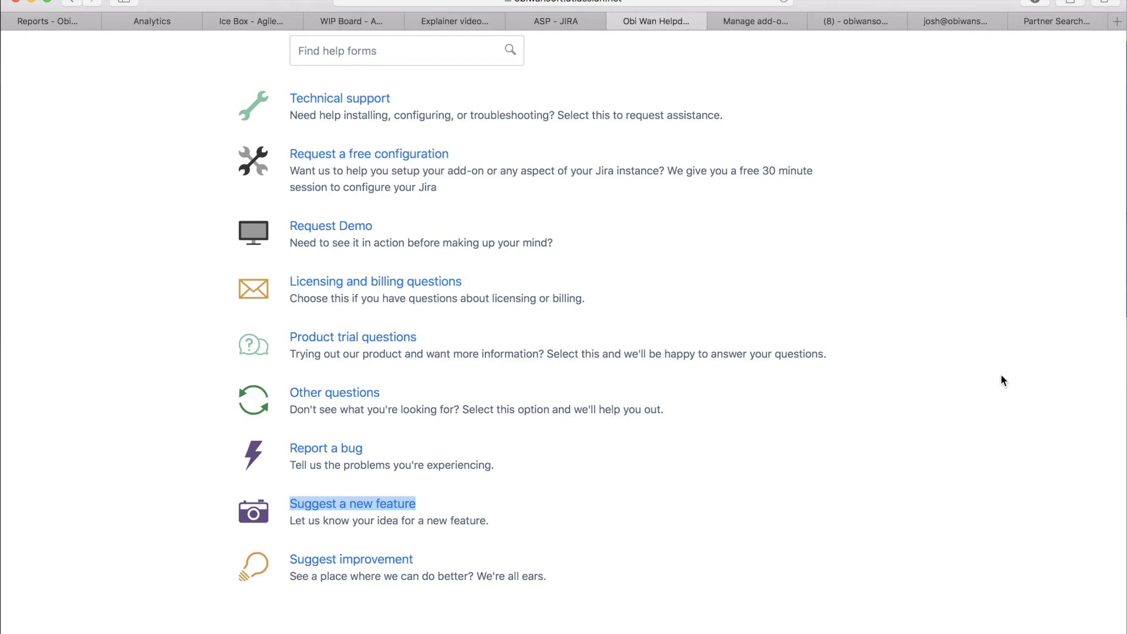
drag(429, 555, 297, 558)
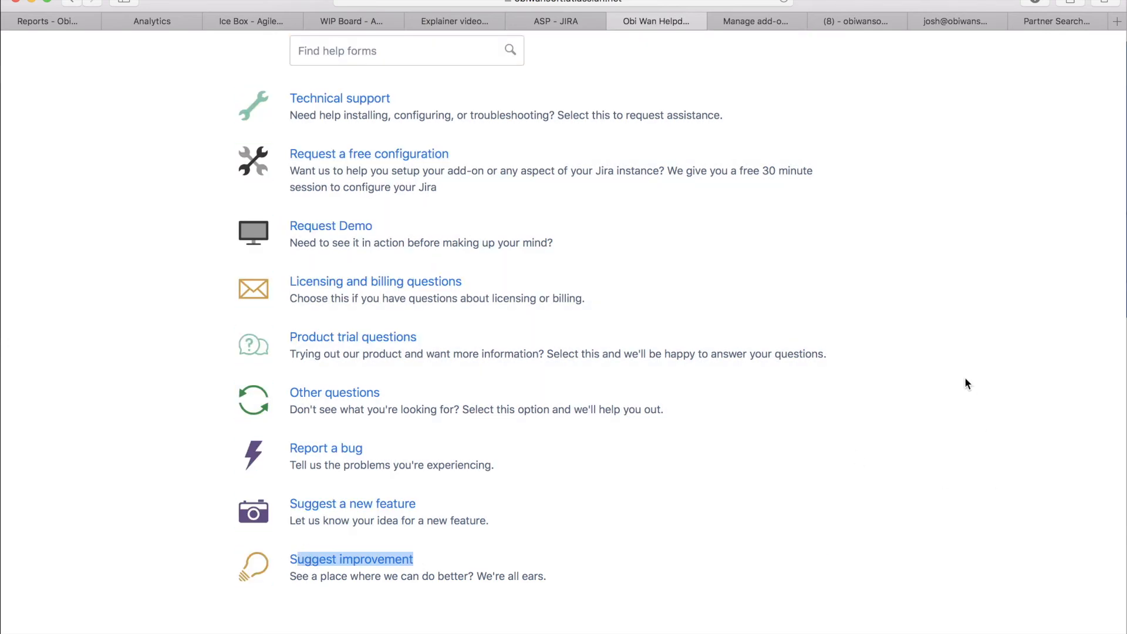
scroll(964, 377, up, 3)
Step: Return to the add-on's templates, open "Add subtask per addon label-ao" for editing and review its parent issues and assigned project
click(547, 21)
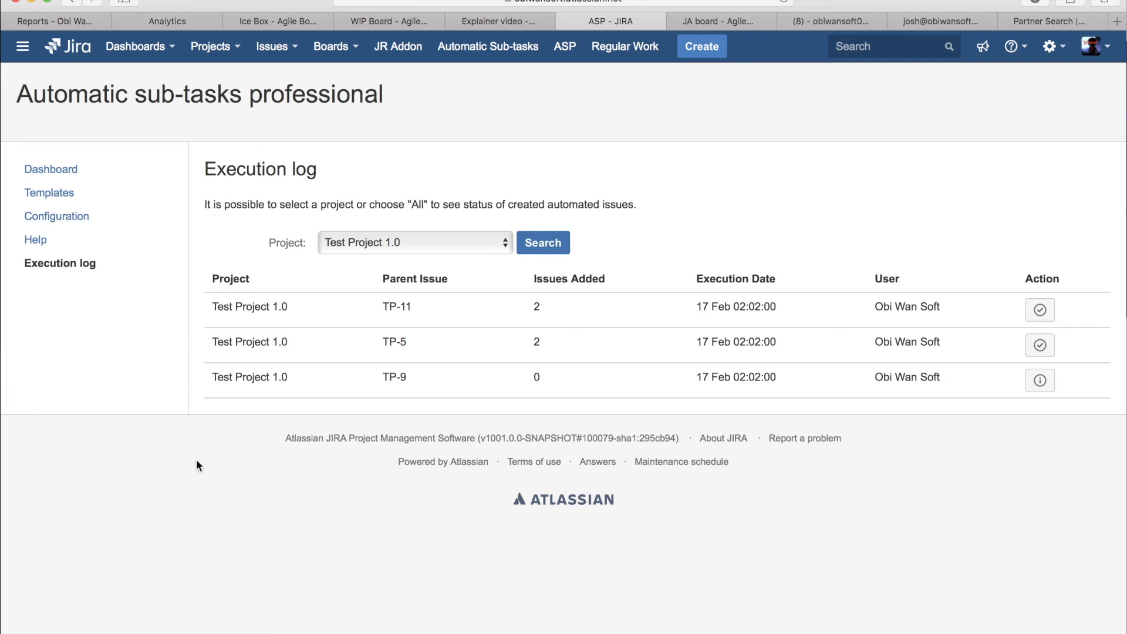
click(56, 192)
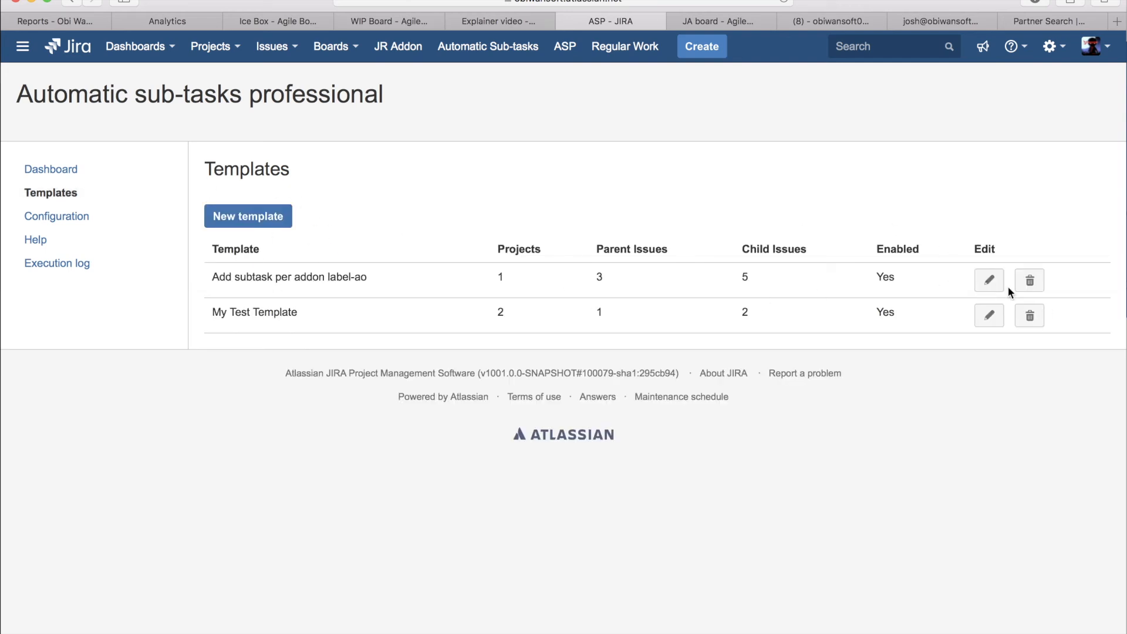
click(990, 281)
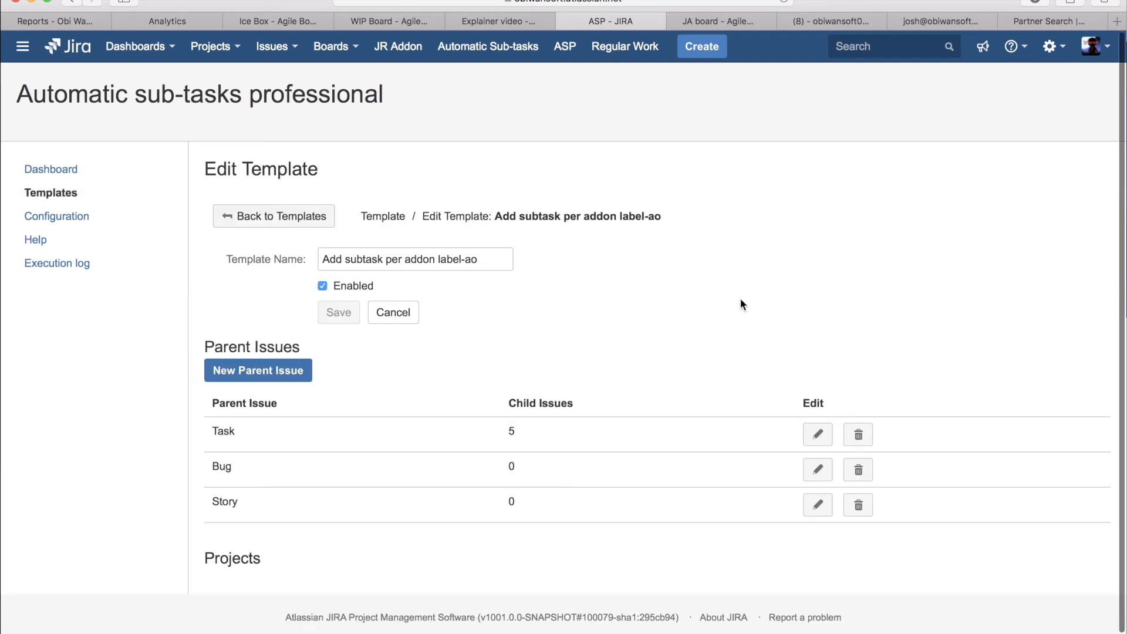
scroll(753, 245, down, 3)
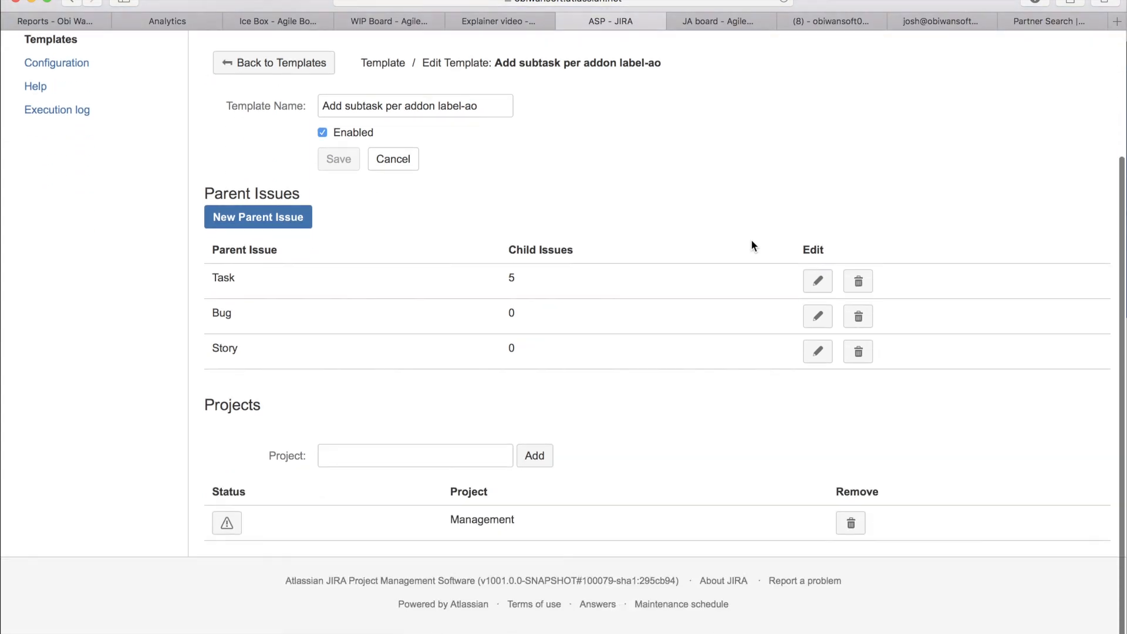
scroll(752, 242, up, 2)
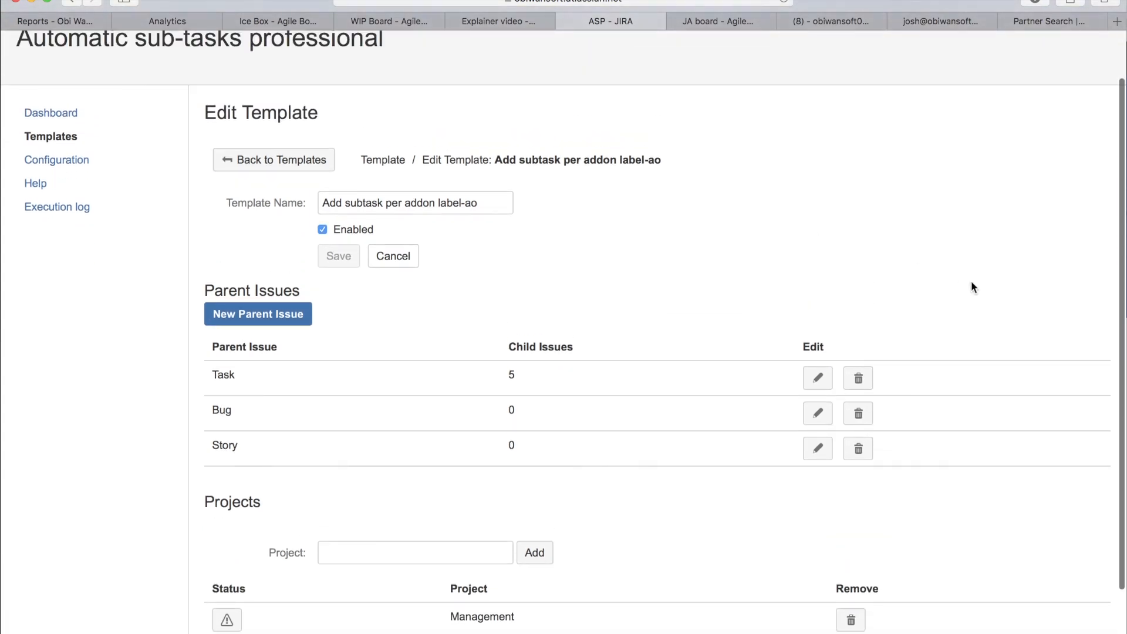
scroll(971, 281, up, 2)
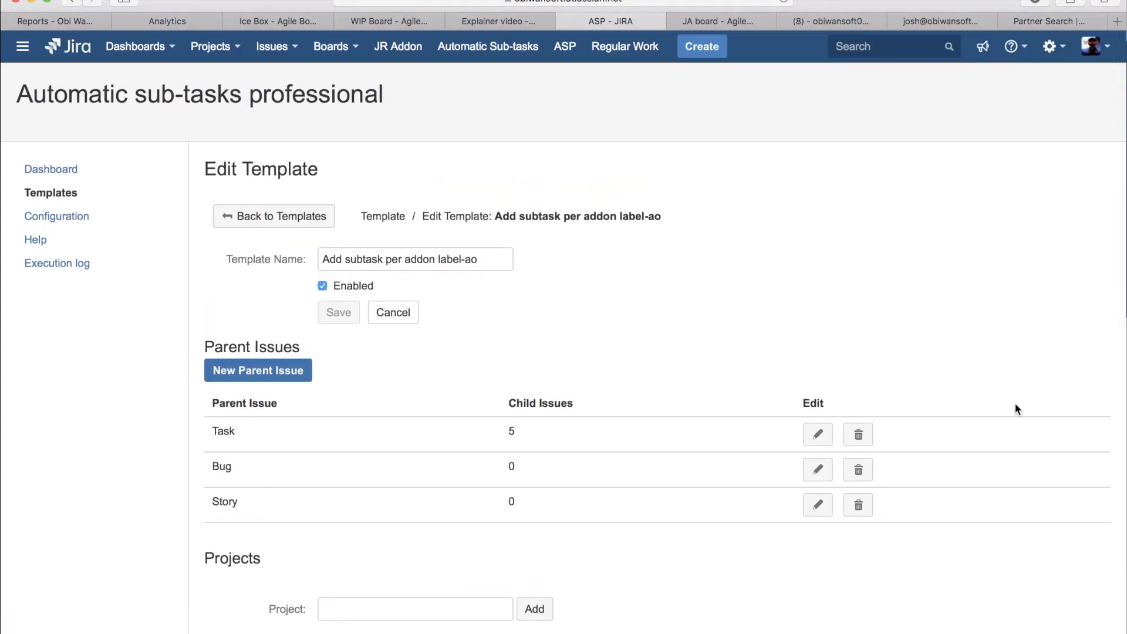
scroll(1016, 403, down, 5)
scroll(1016, 403, up, 5)
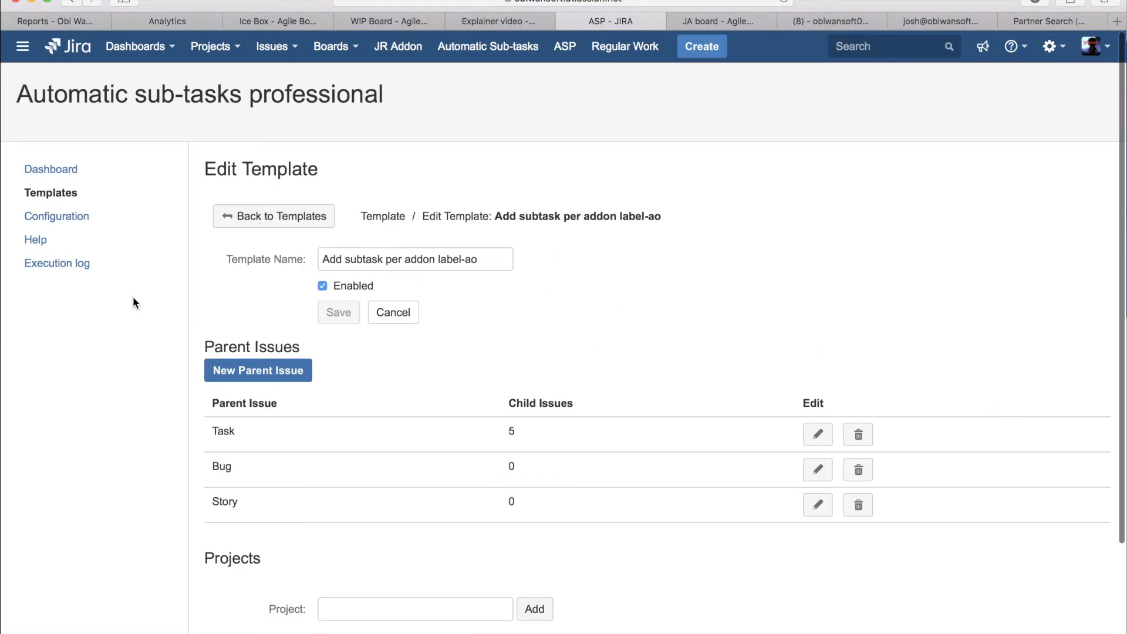
Step: Switch to the JA board and examine the sub-tasks and PERT estimation details of issue JA-828
click(710, 24)
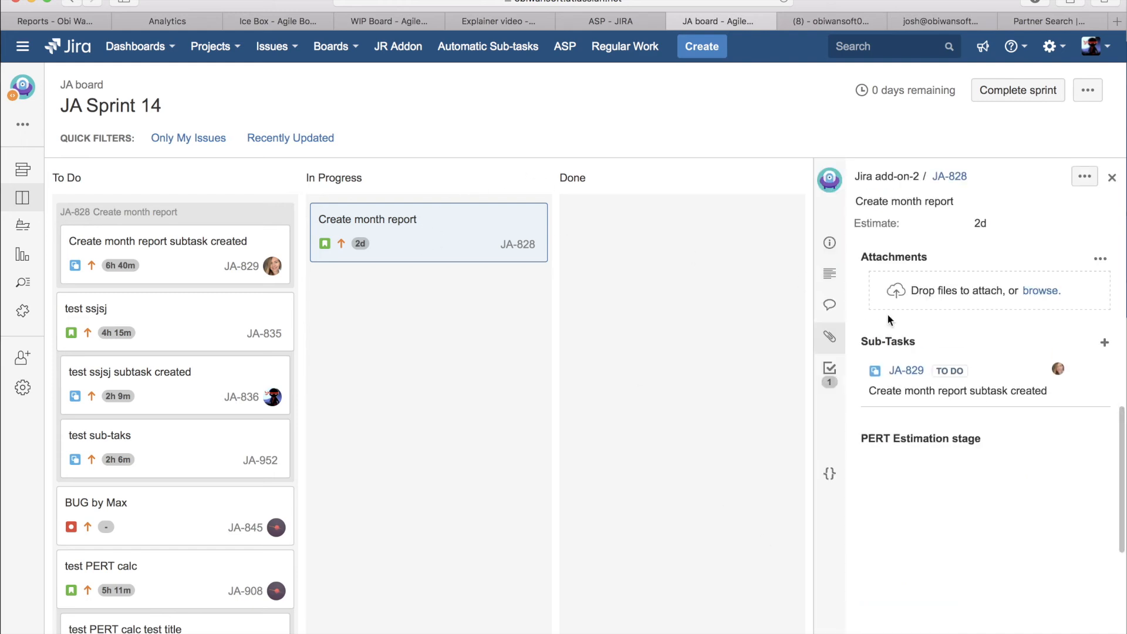
scroll(996, 432, down, 3)
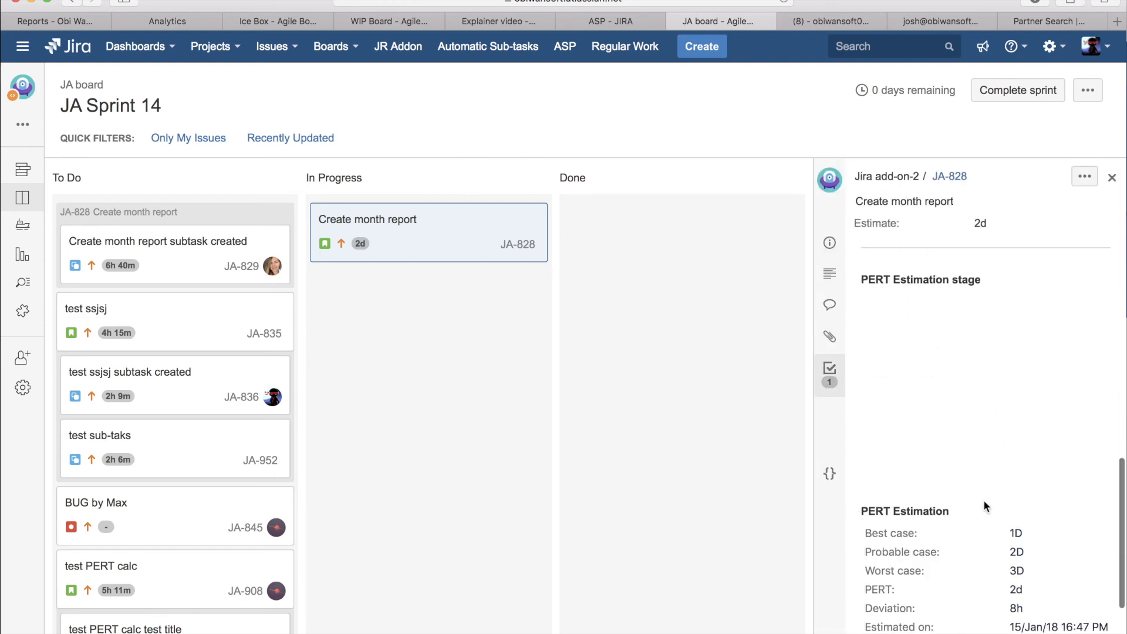
scroll(985, 503, down, 5)
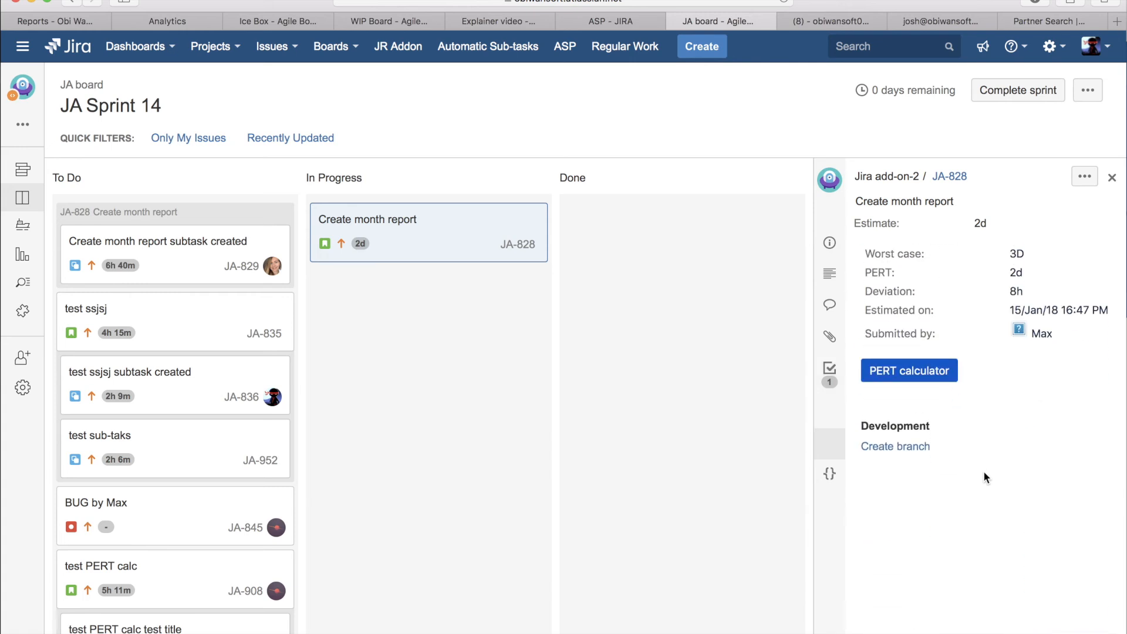
scroll(984, 488, up, 2)
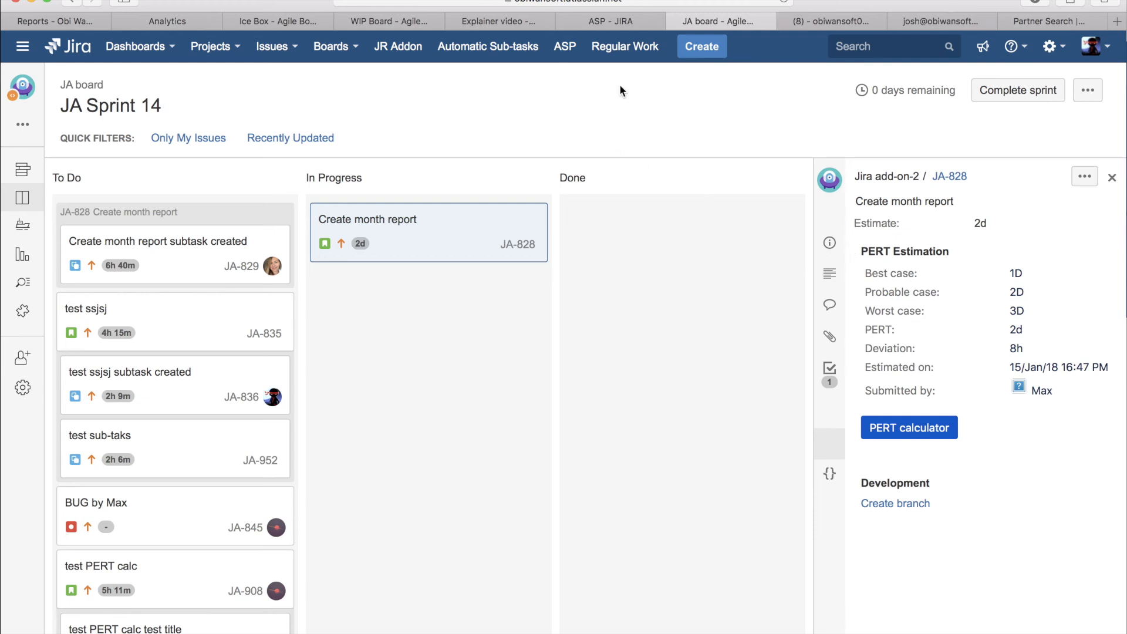
Step: Go back to the "Add subtask per addon label-ao" template and check its parent issues and projects again
click(609, 20)
scroll(640, 318, down, 3)
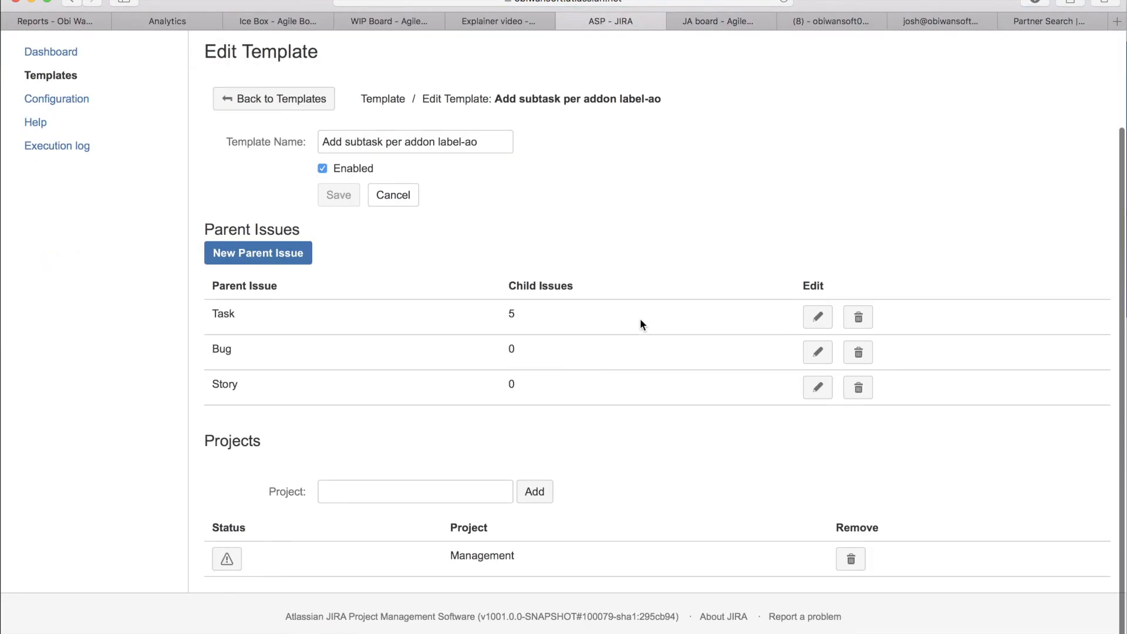
scroll(640, 319, up, 3)
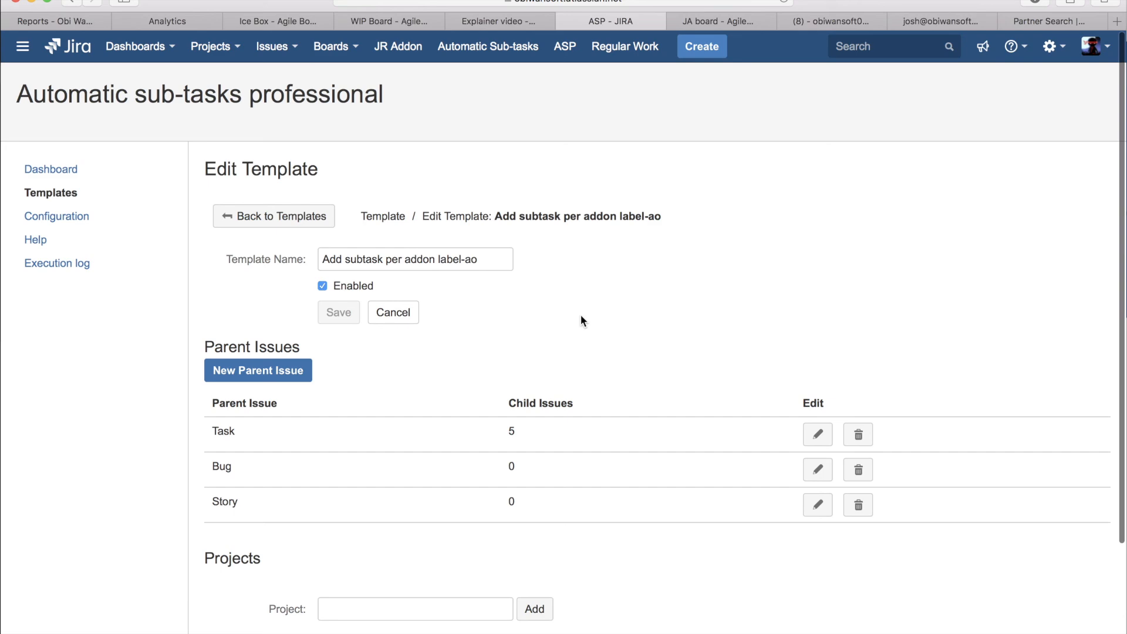
Step: Open the template's Task parent issue for editing and review its child issues and trigger conditions
scroll(581, 317, down, 2)
scroll(581, 317, up, 2)
click(817, 435)
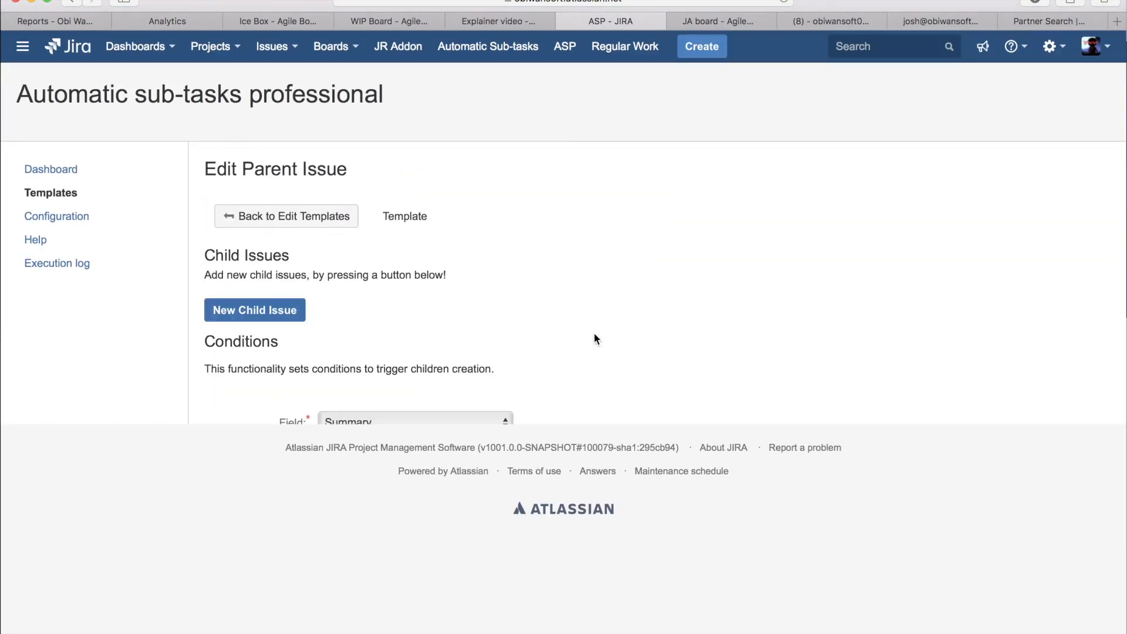
scroll(593, 334, down, 3)
scroll(594, 332, down, 4)
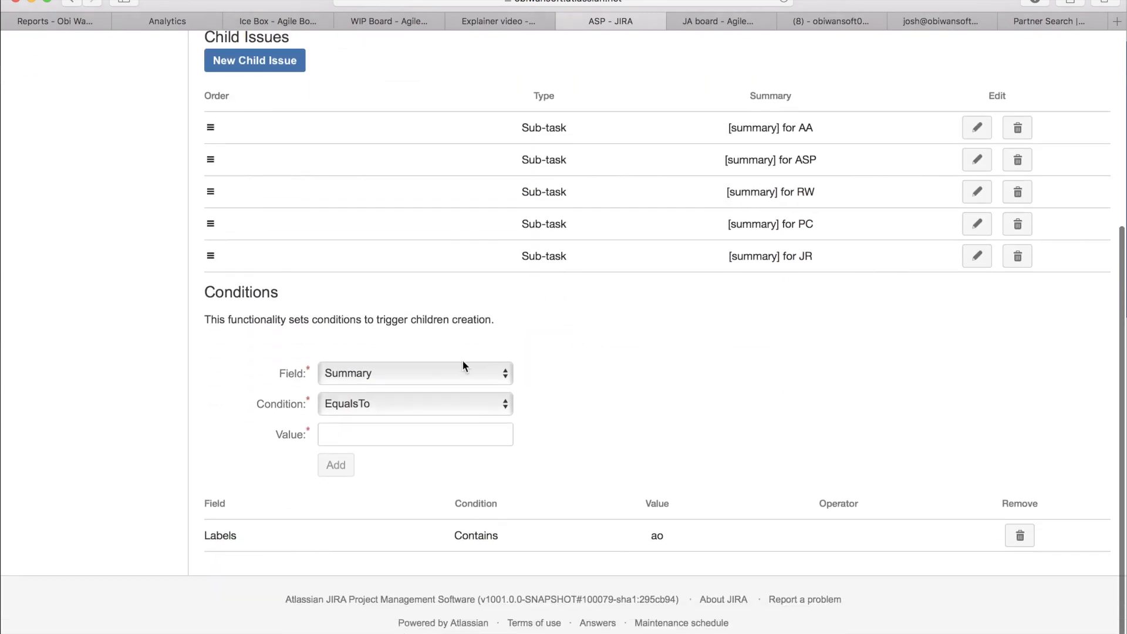
Step: Choose Description as the field for a new trigger condition and view the available condition operators, leaving EqualsTo selected
click(449, 374)
click(421, 393)
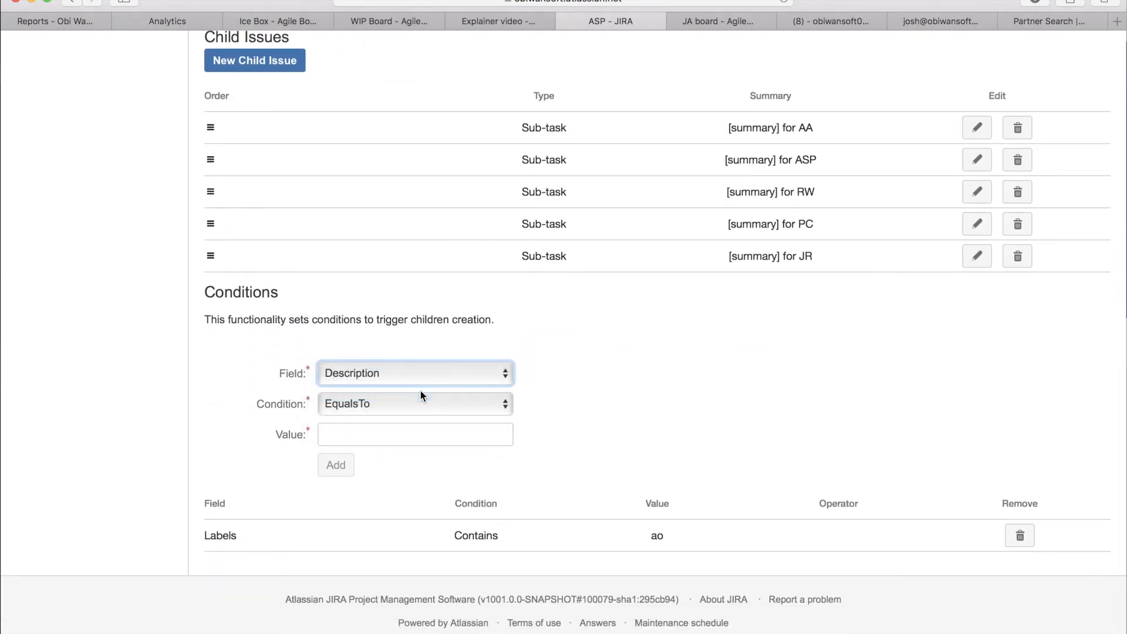
scroll(771, 391, up, 1)
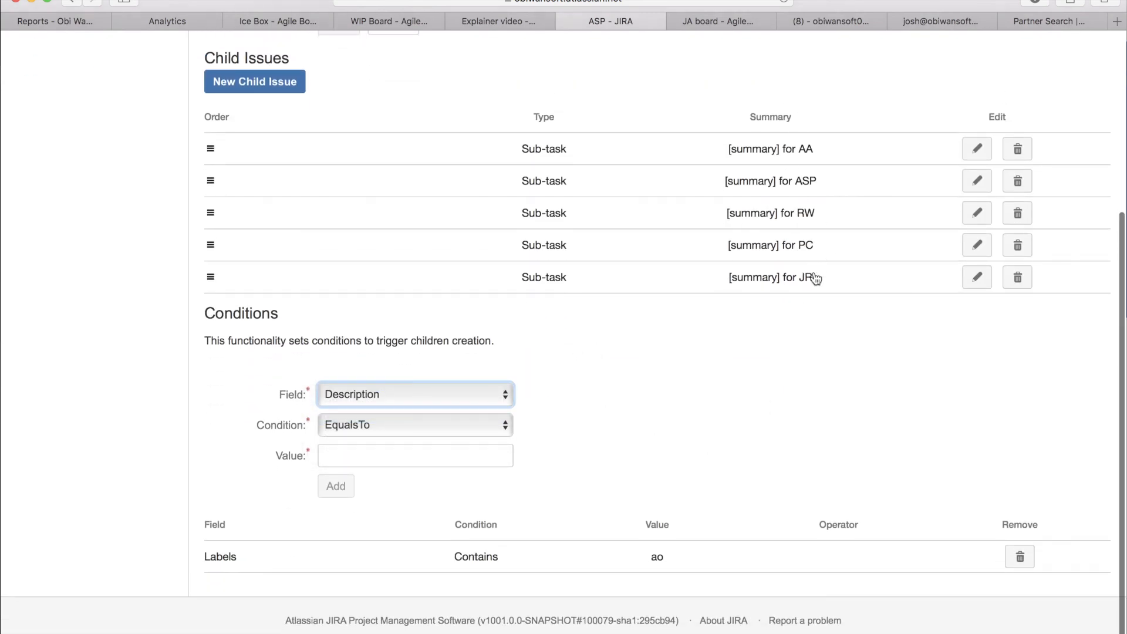
click(488, 425)
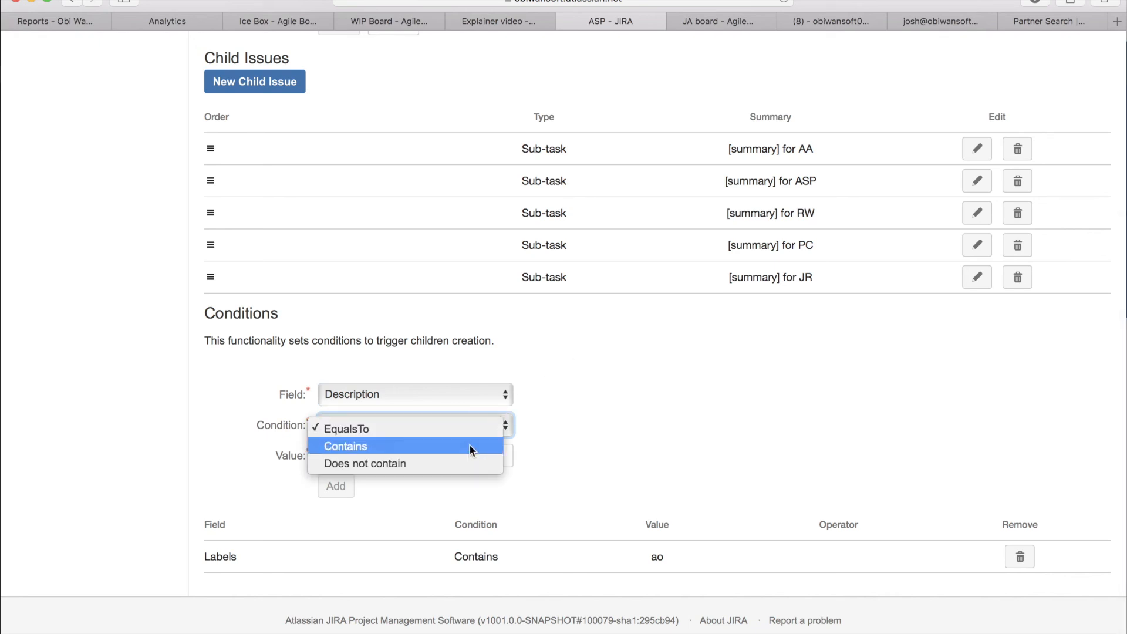
click(586, 426)
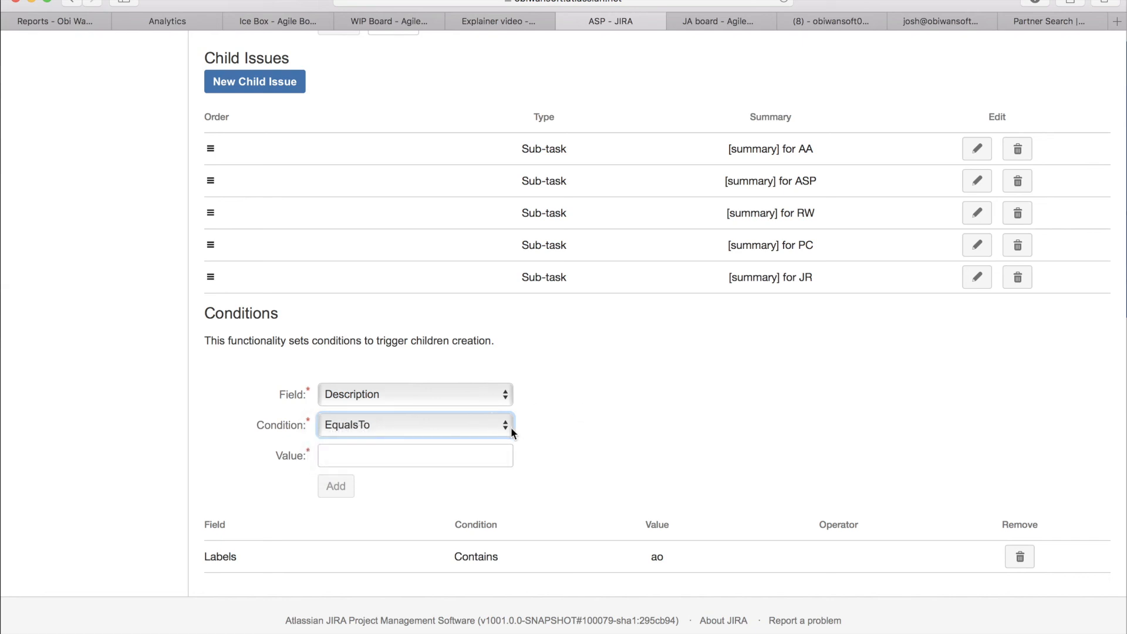
scroll(615, 454, up, 1)
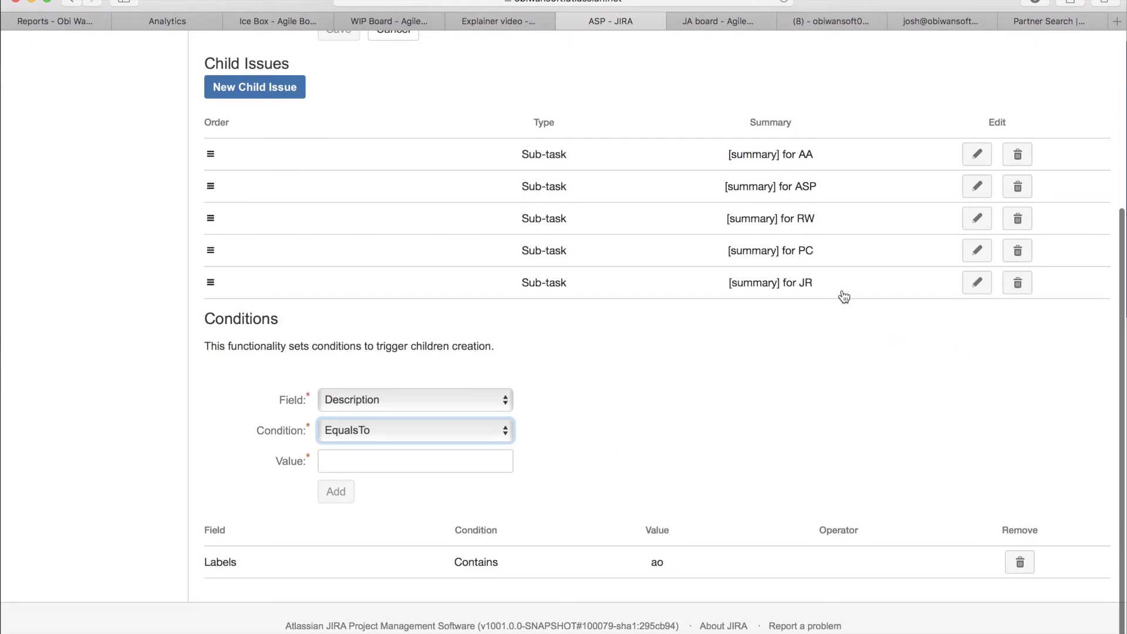